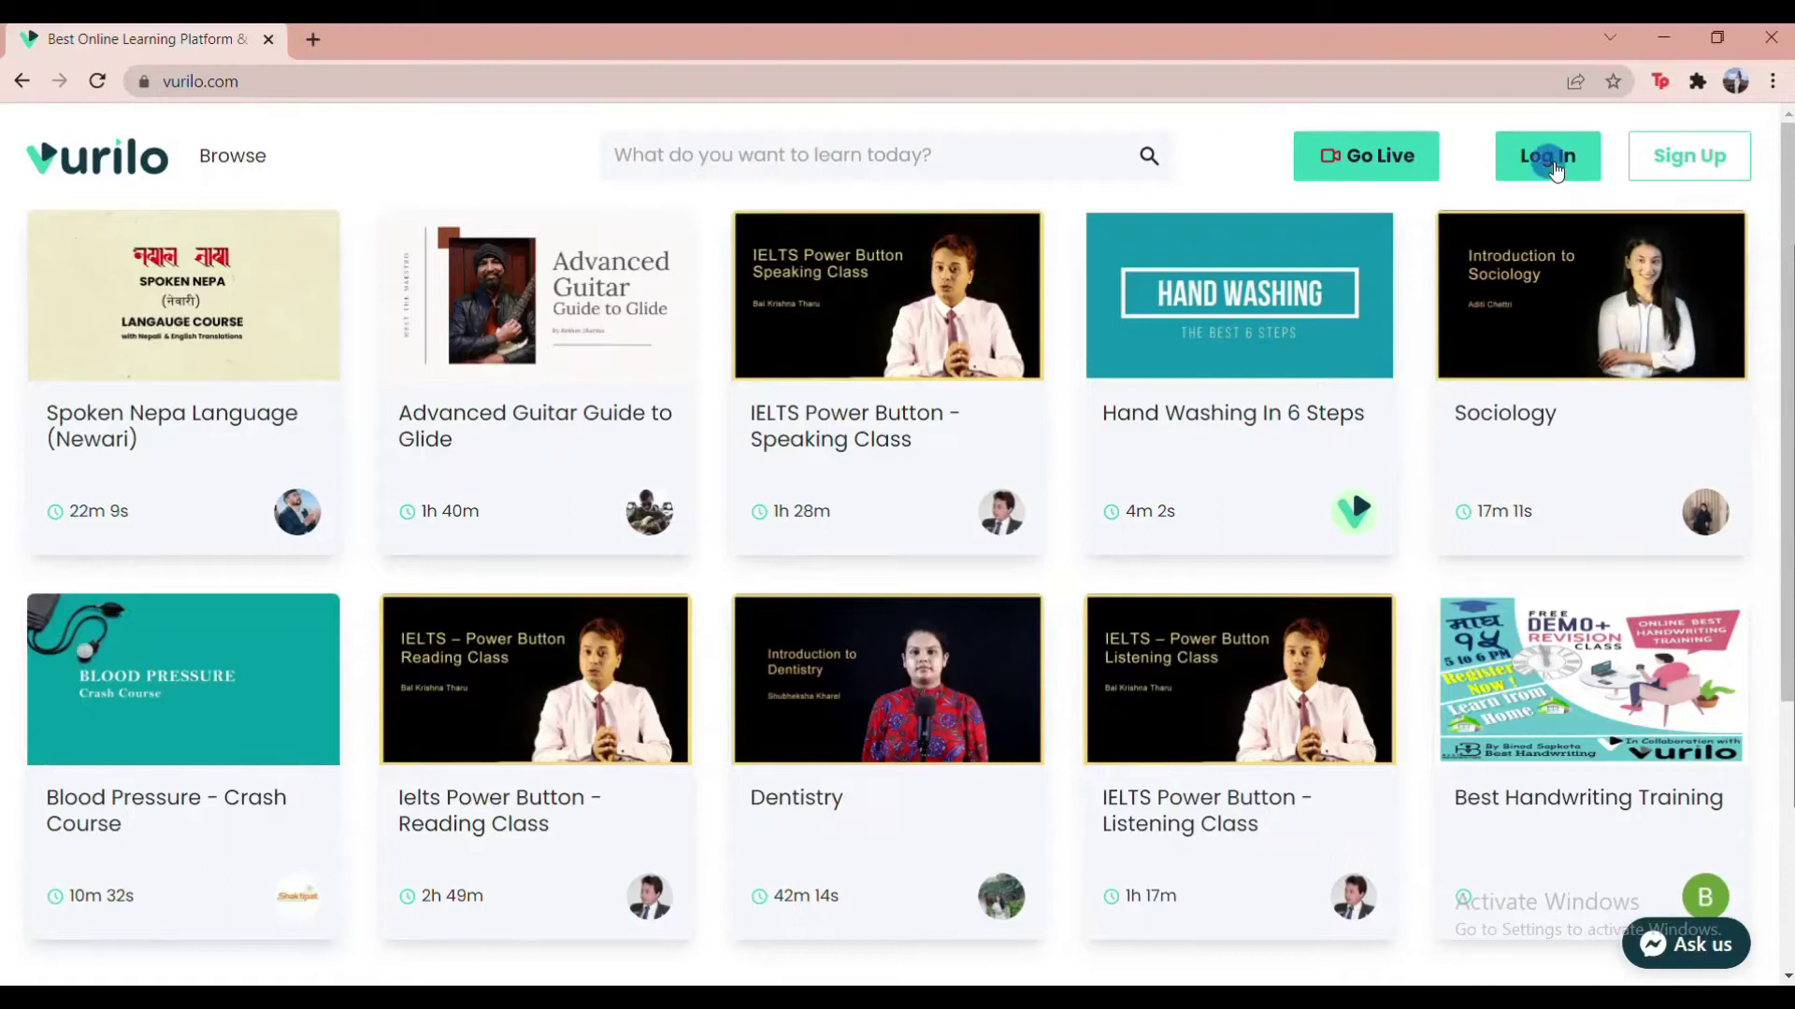
Log in to the account and open the Teach page
click(877, 581)
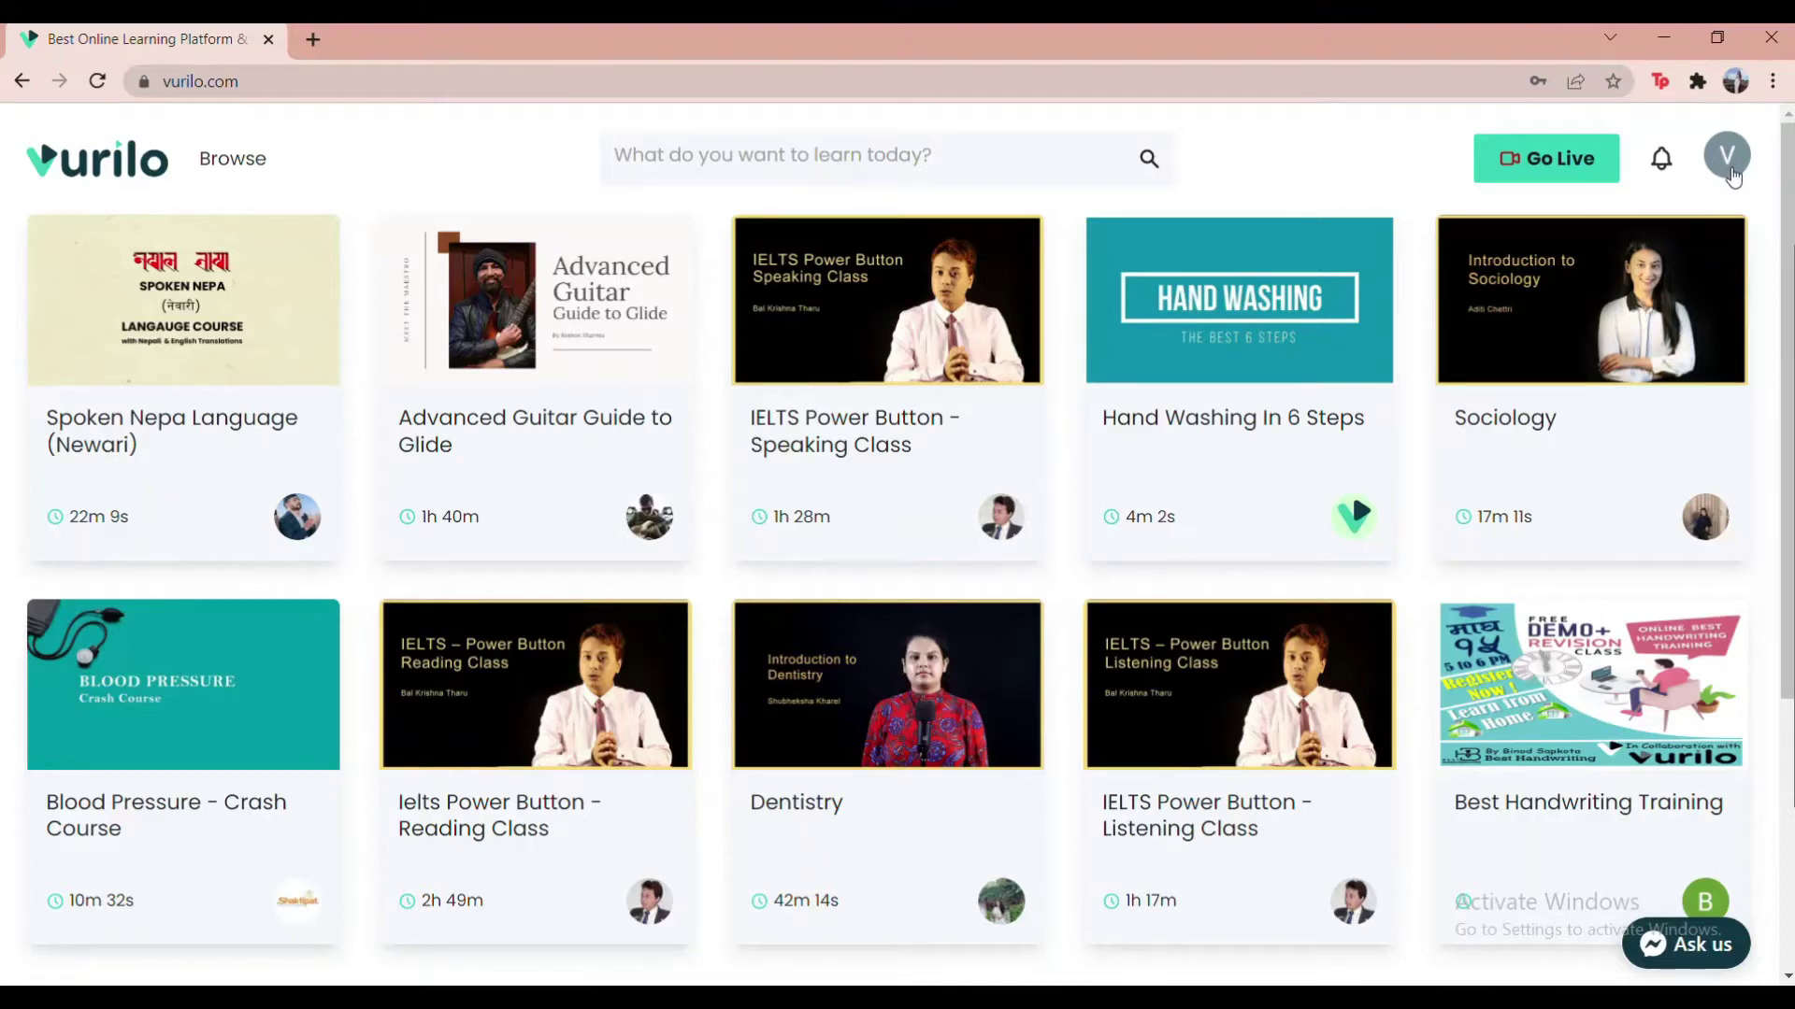
click(1729, 168)
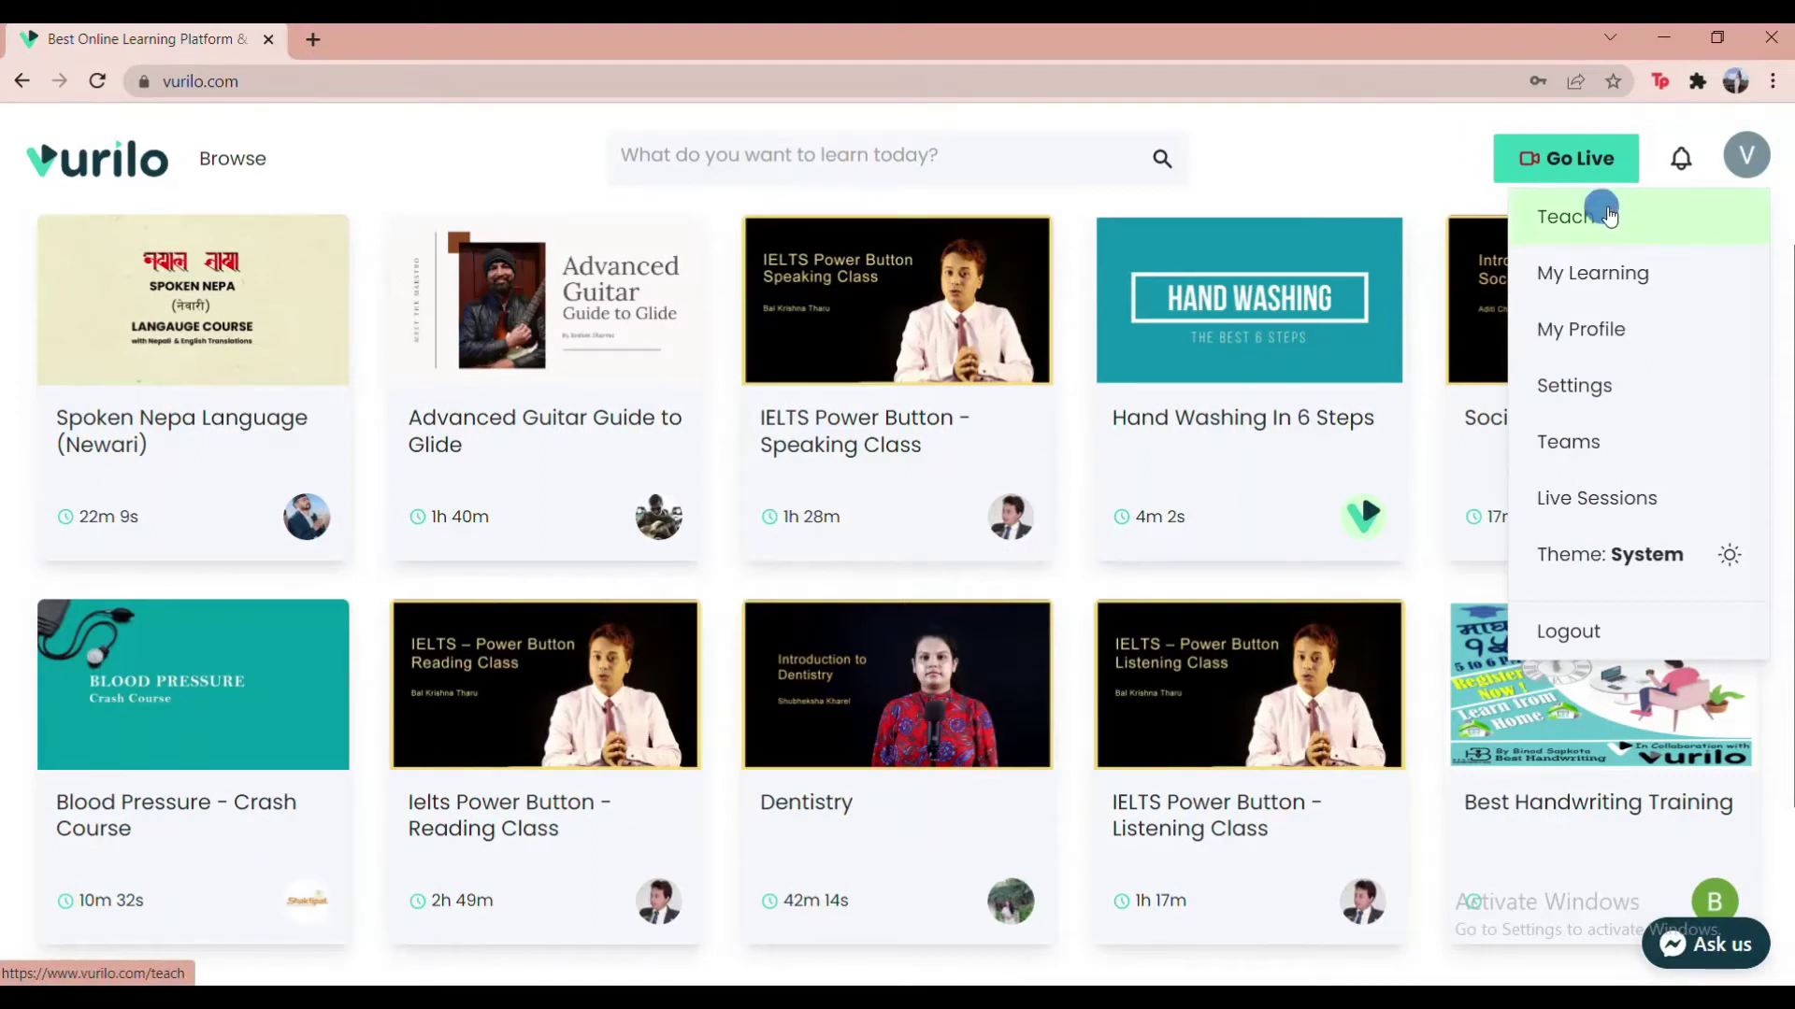
click(1608, 215)
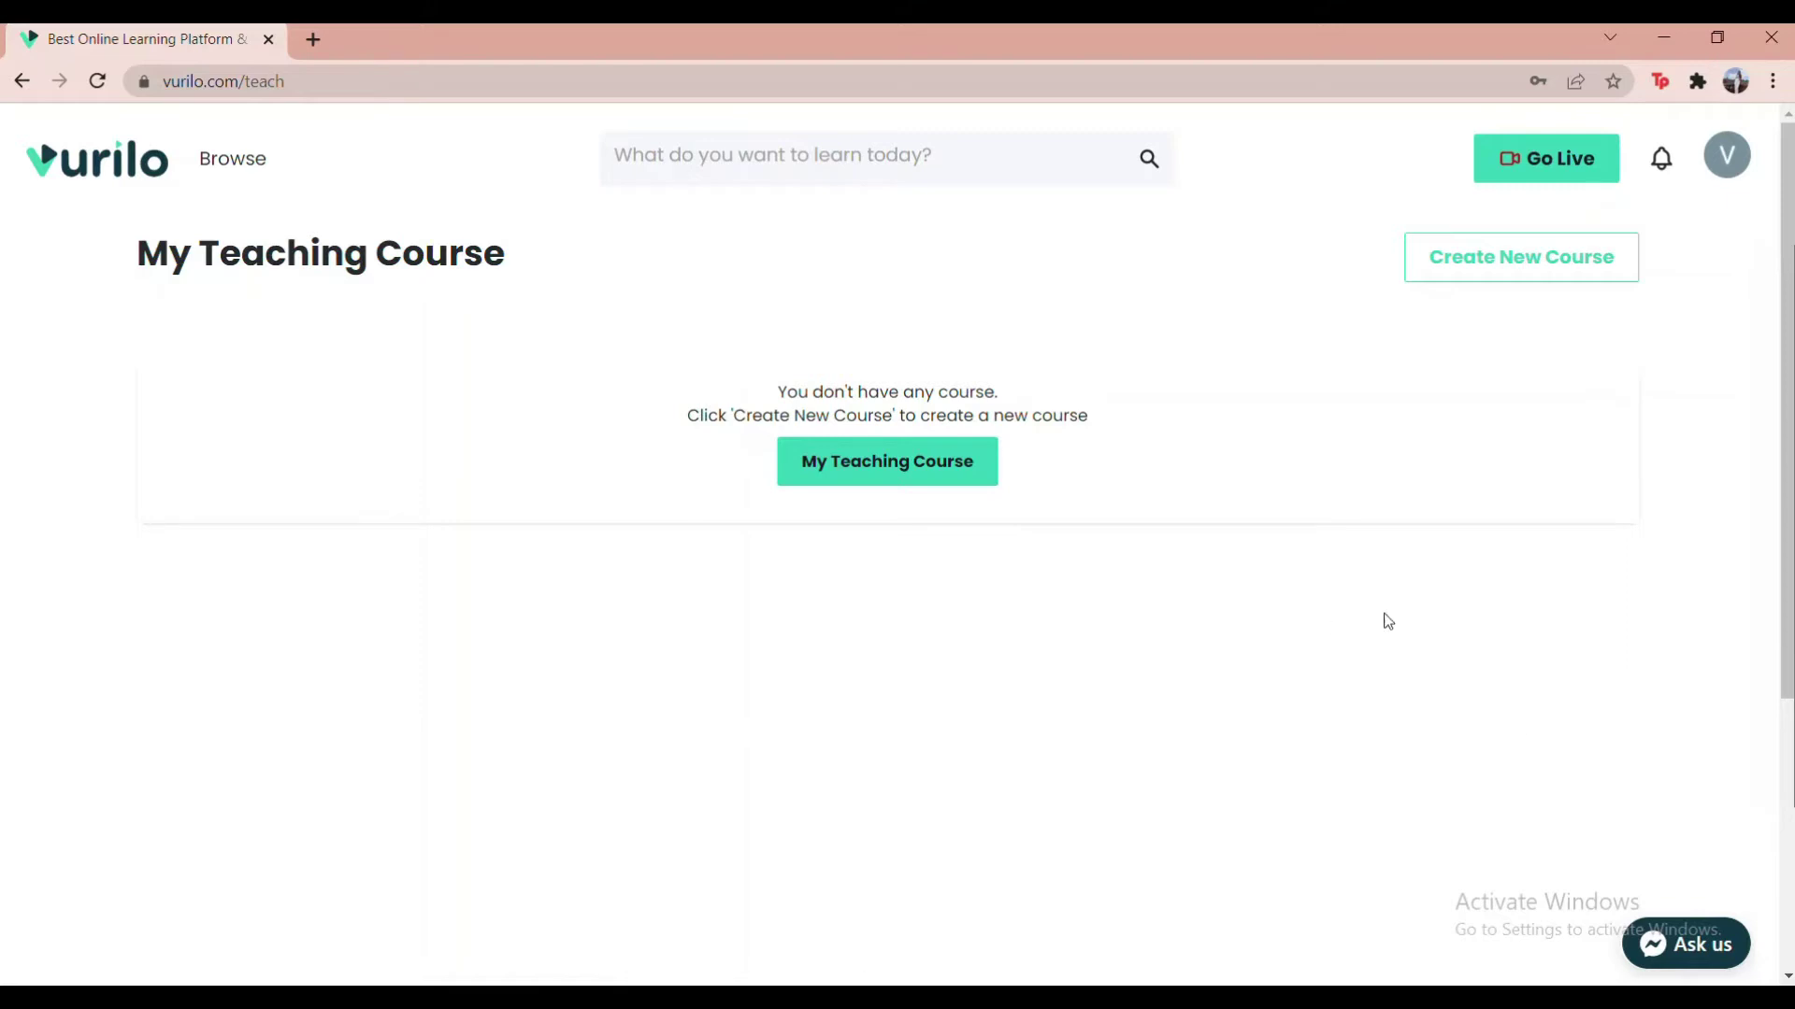
Open the Become Instructor page from the site footer and get started as a teacher
scroll(778, 818, down, 5)
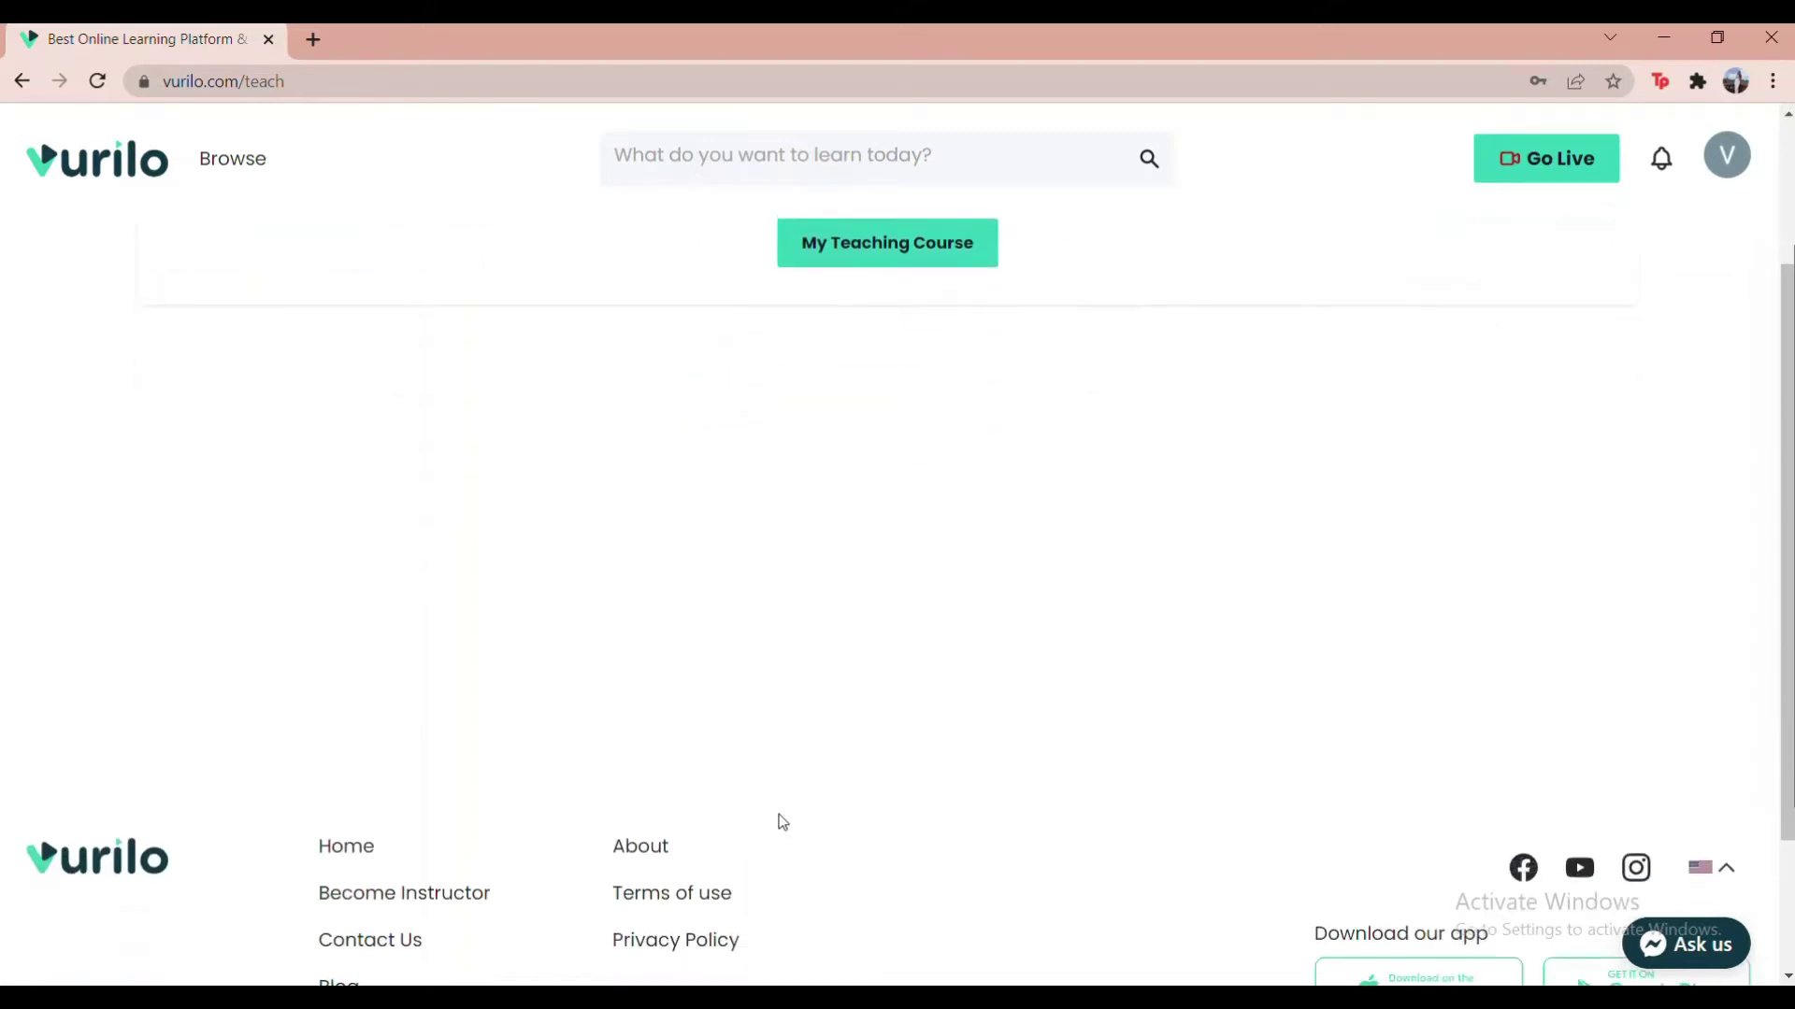
scroll(781, 821, down, 1)
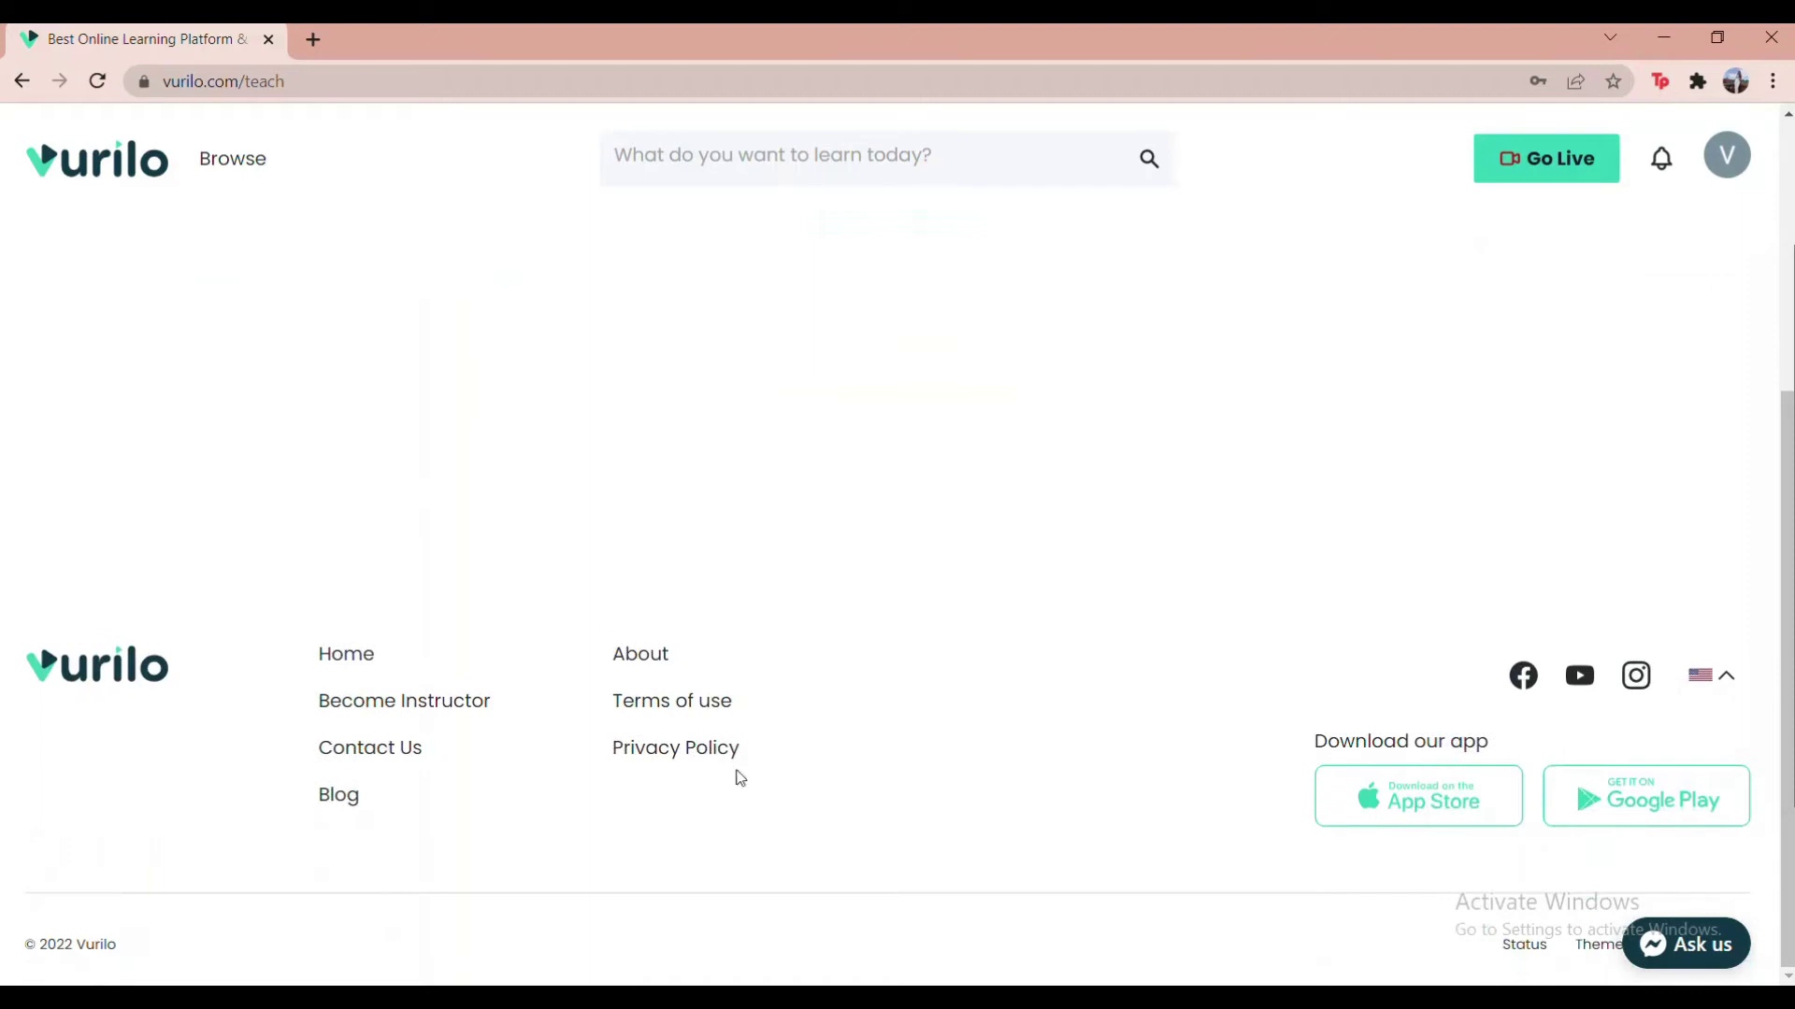
click(373, 700)
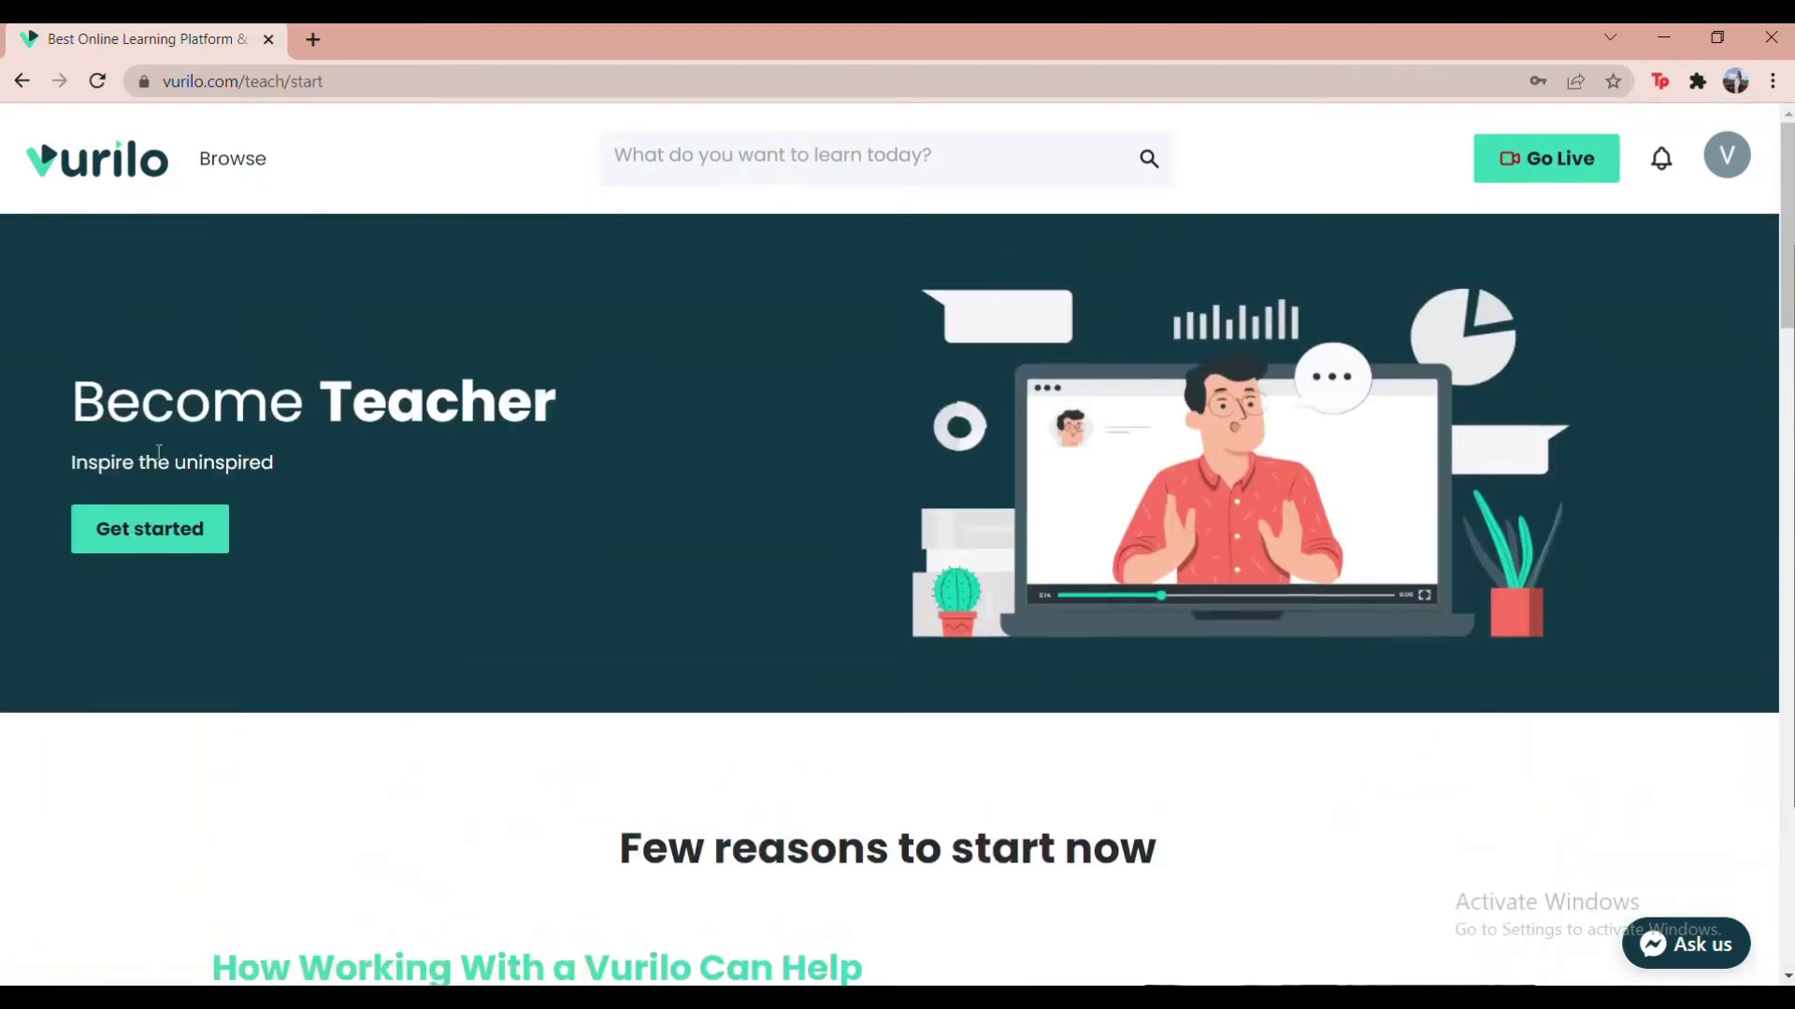
click(162, 516)
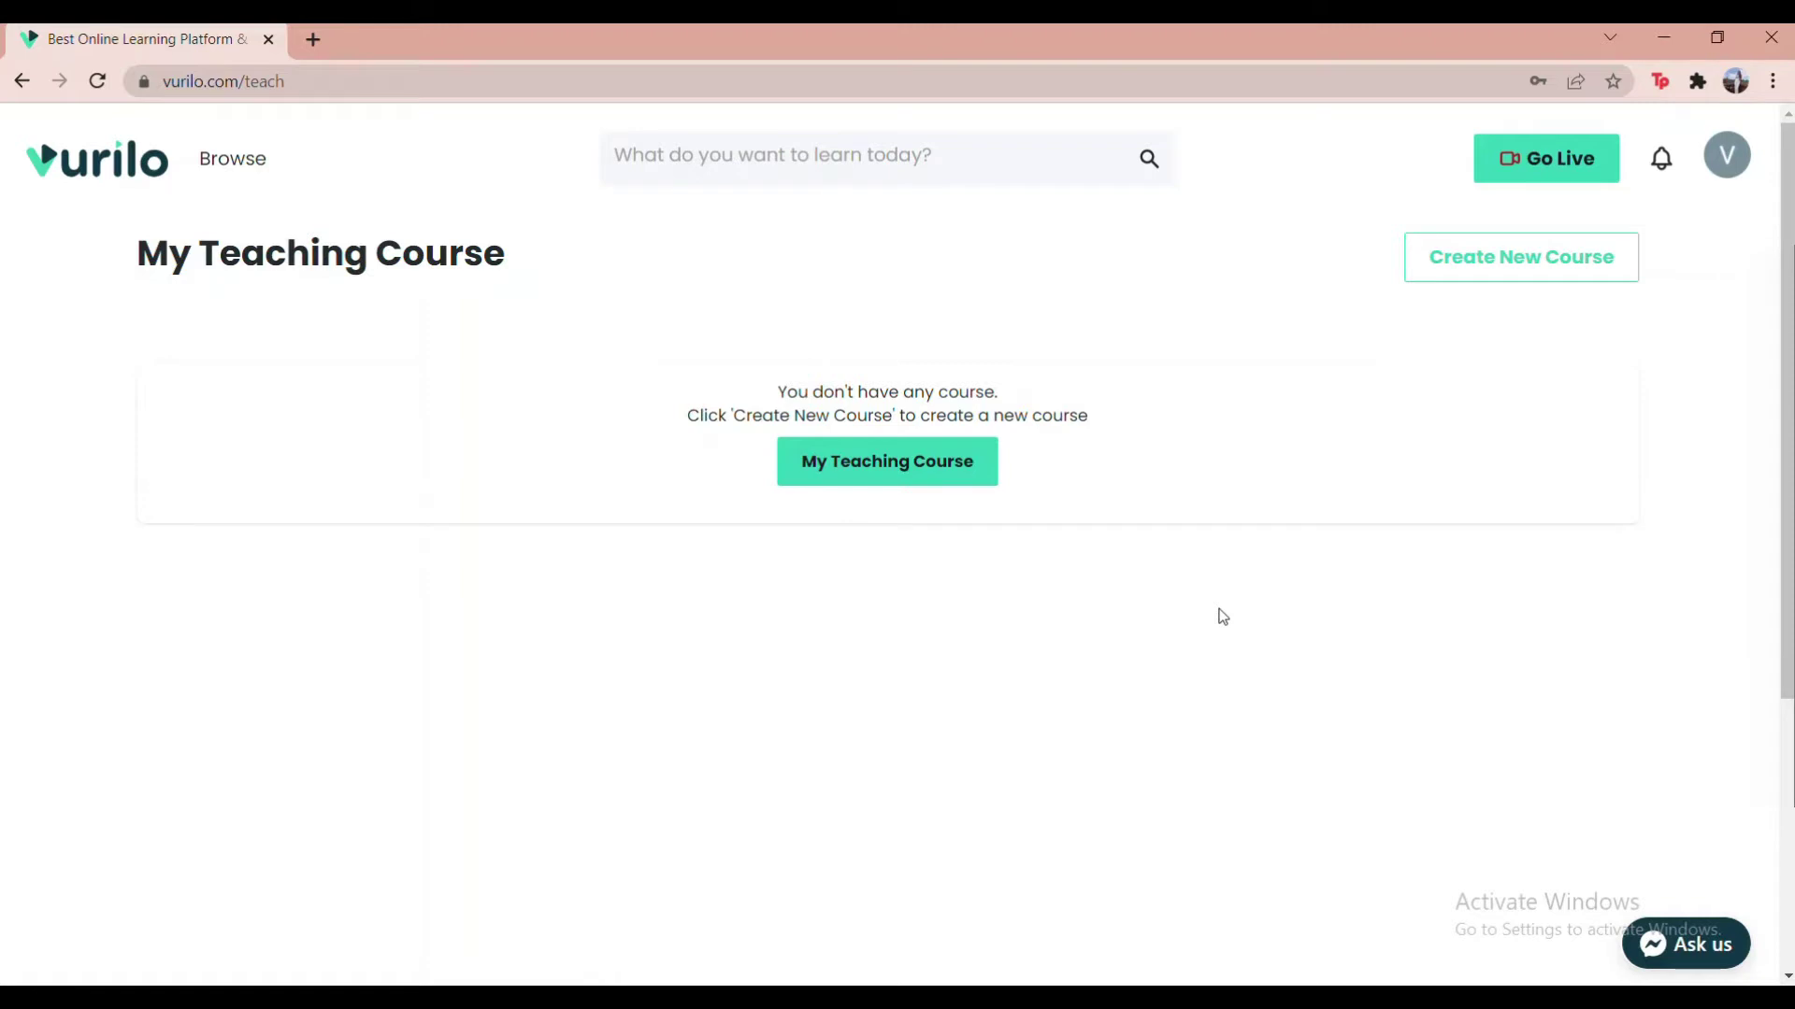
Create a new course titled "Social Studies" in the Teaching & Academics category
click(1498, 275)
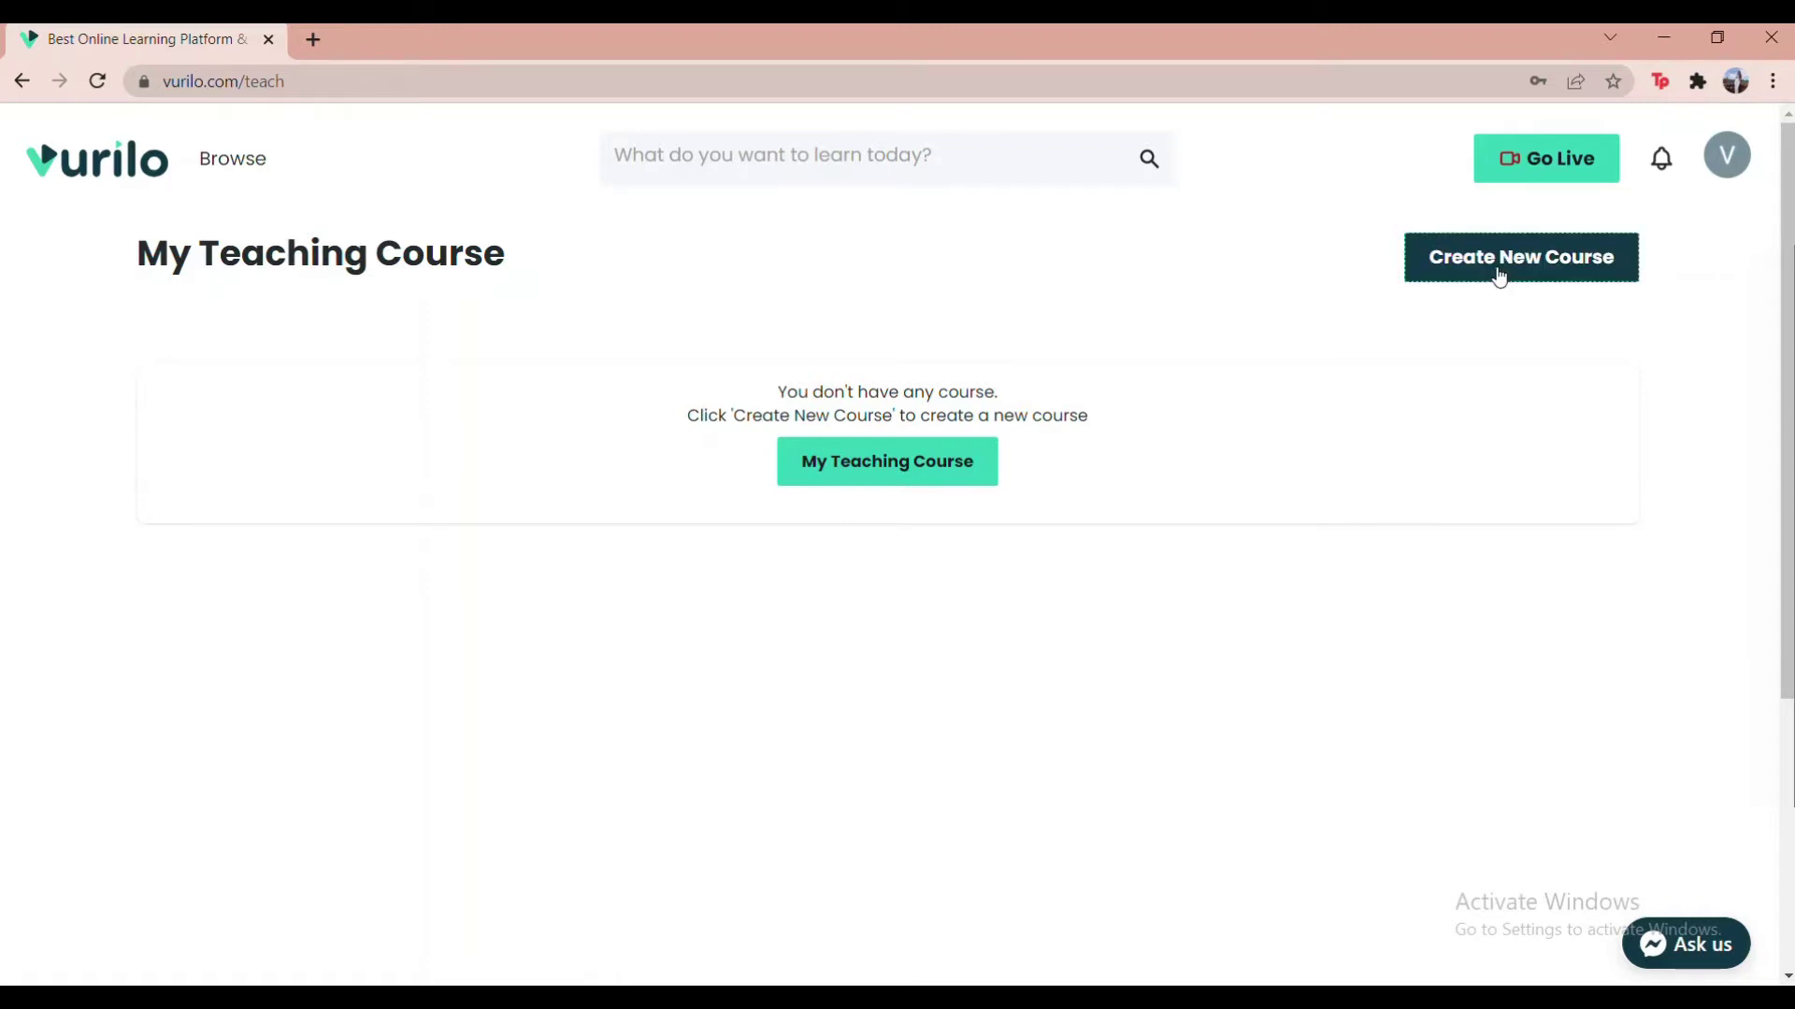
click(1506, 273)
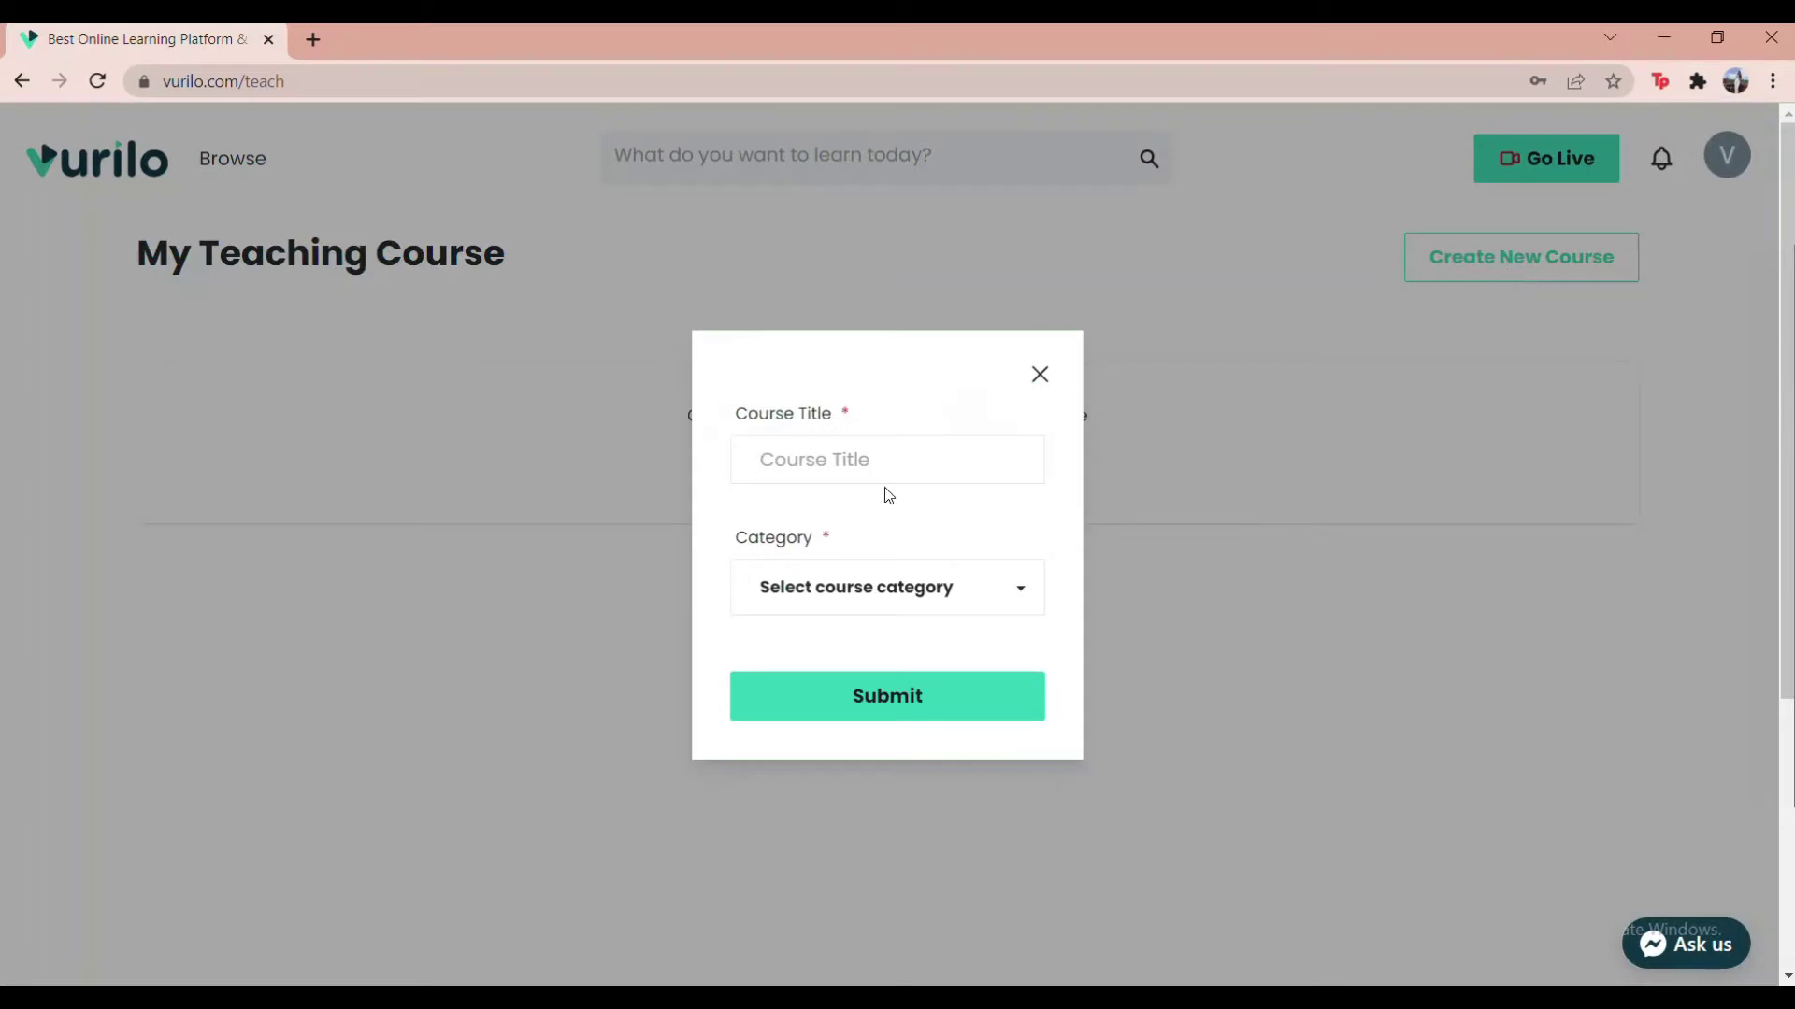
click(945, 457)
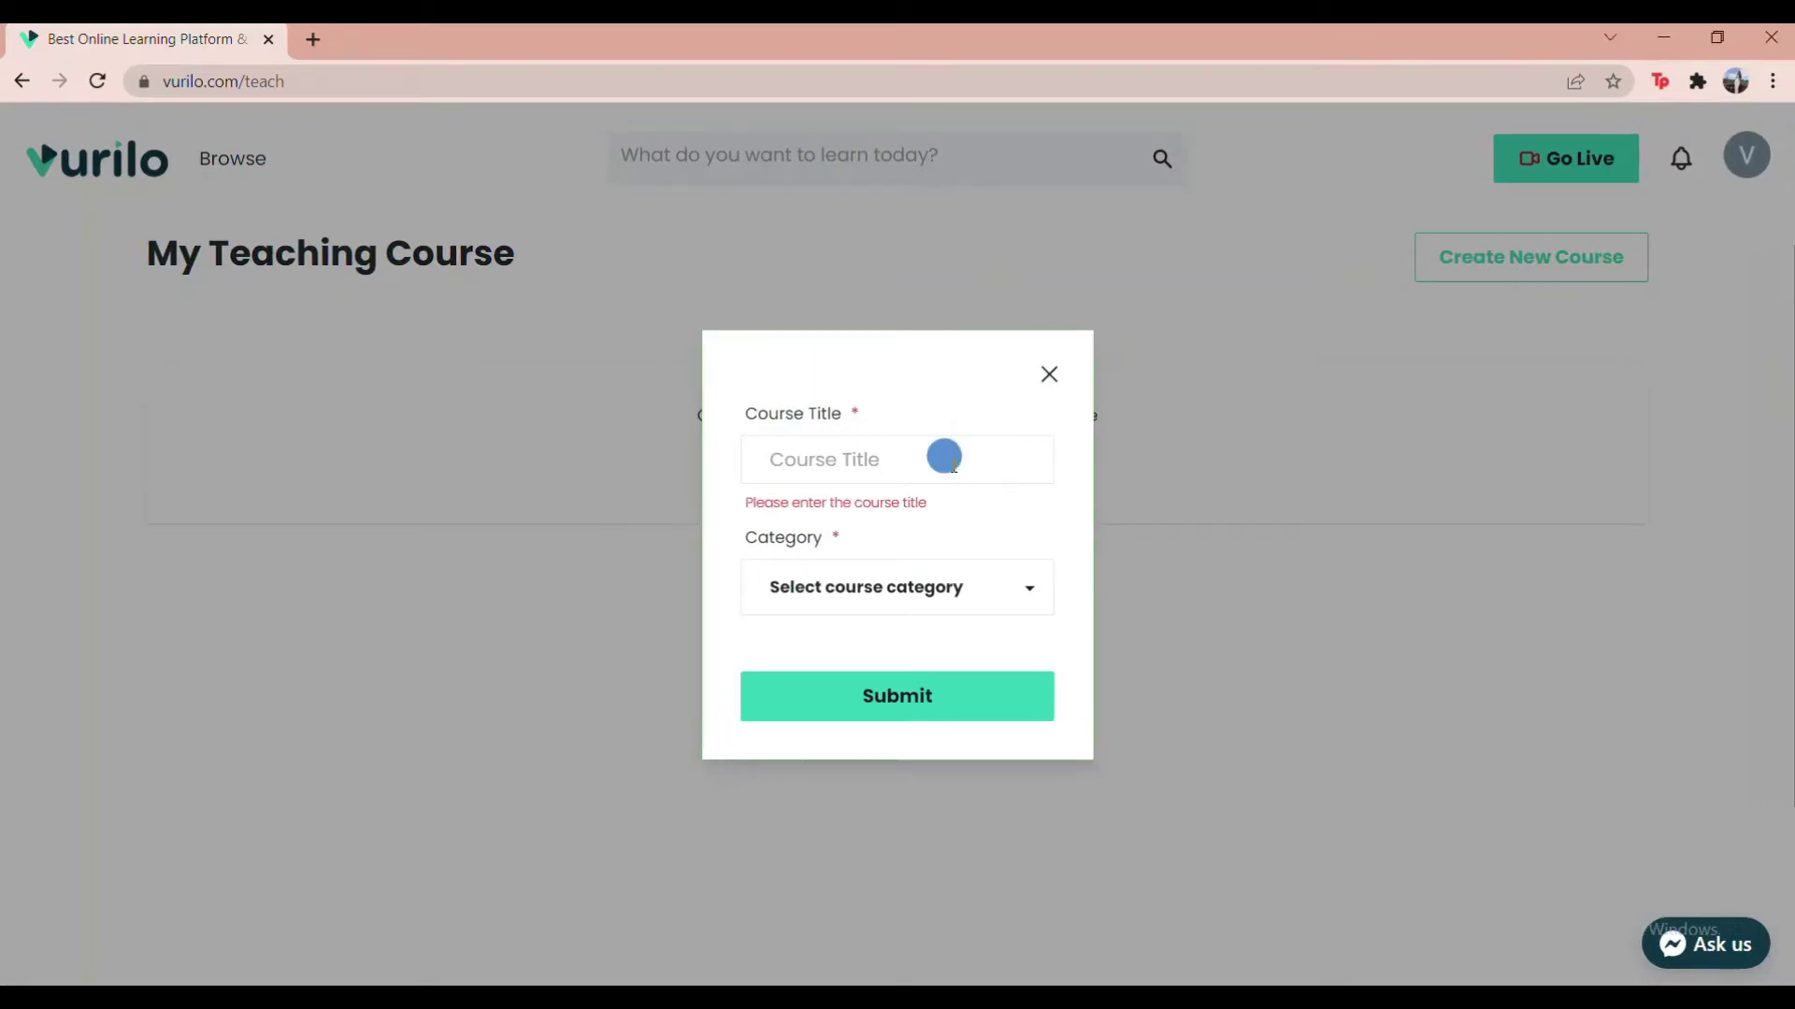
click(889, 513)
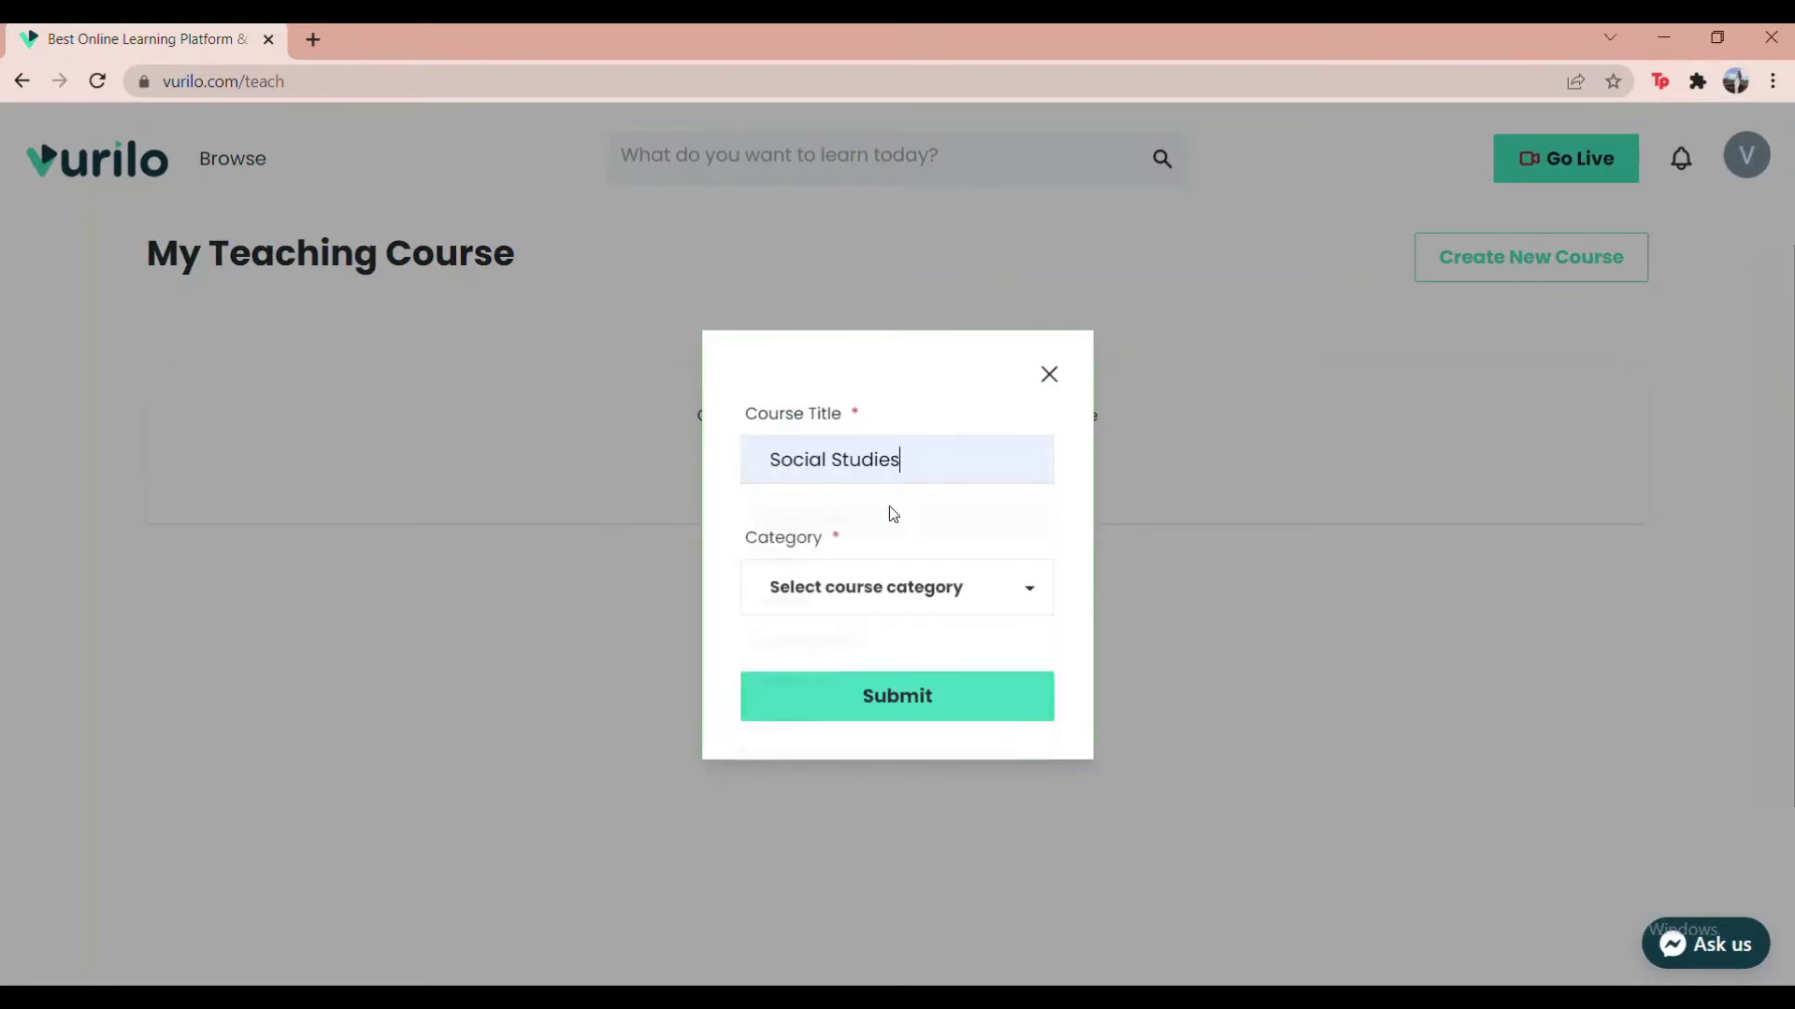
click(851, 584)
click(841, 681)
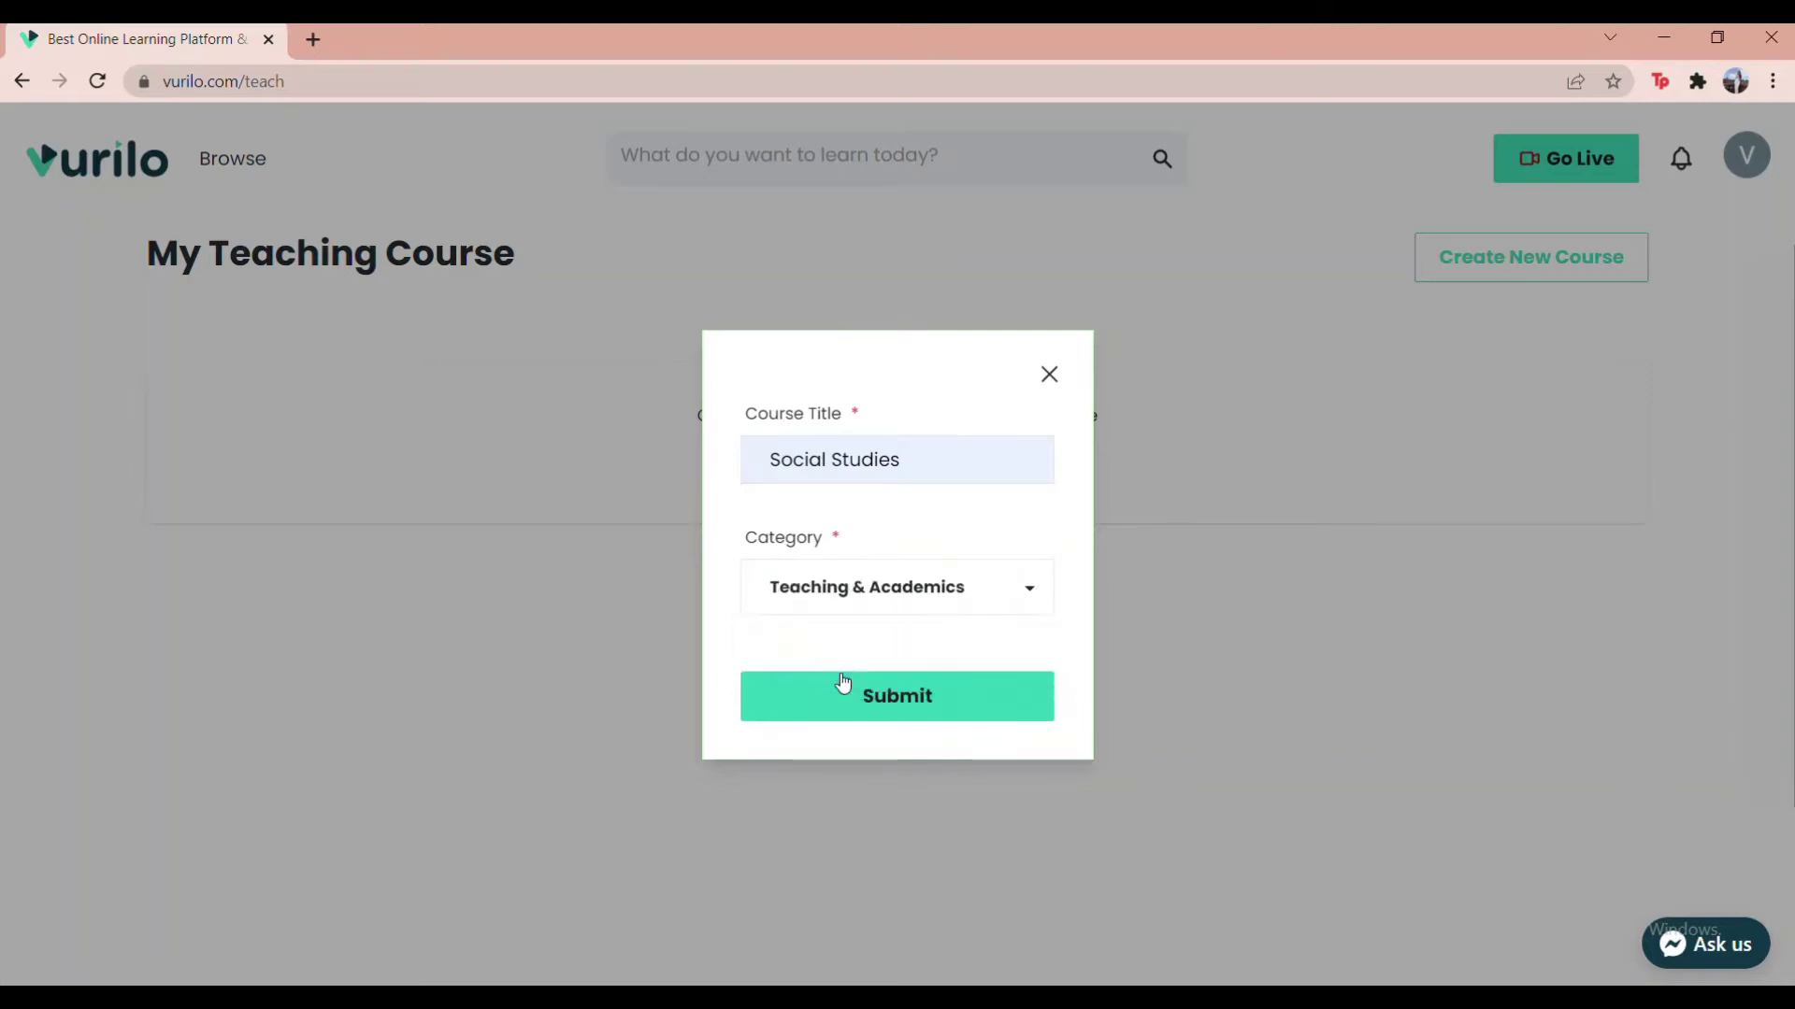
click(861, 695)
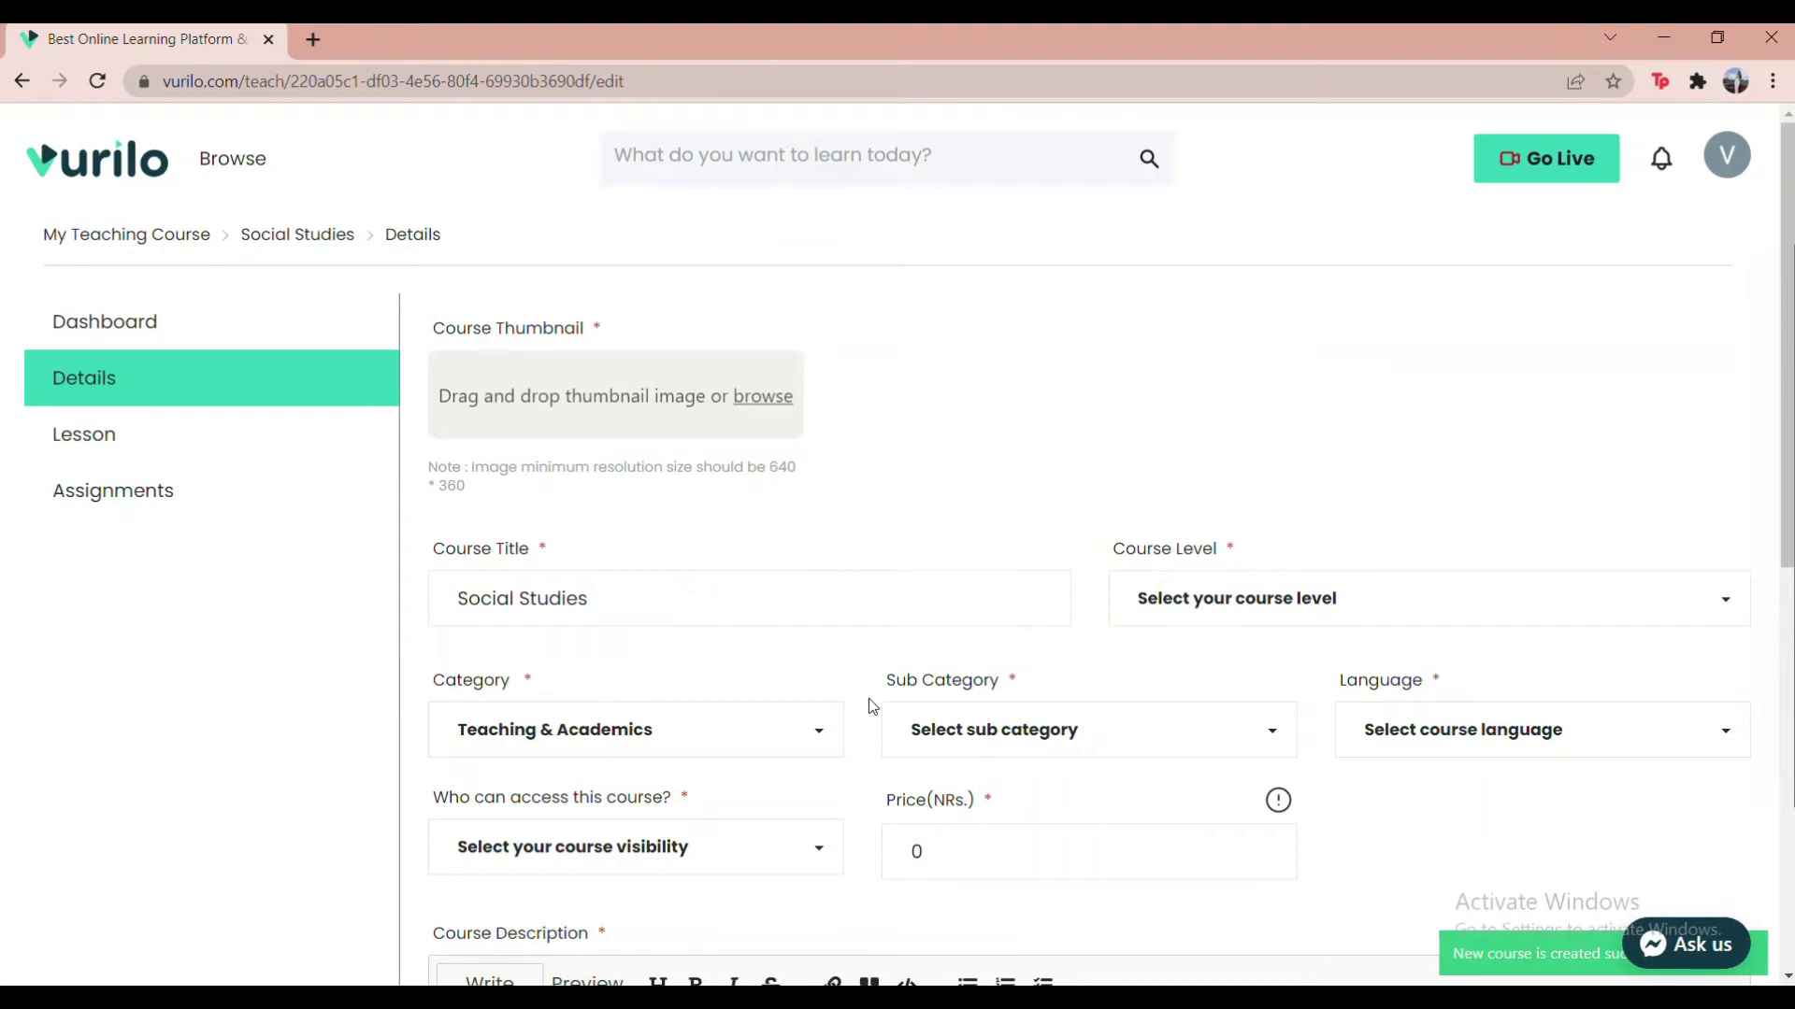
Look over the course details form, from the thumbnail field down to the course description
scroll(867, 698, down, 7)
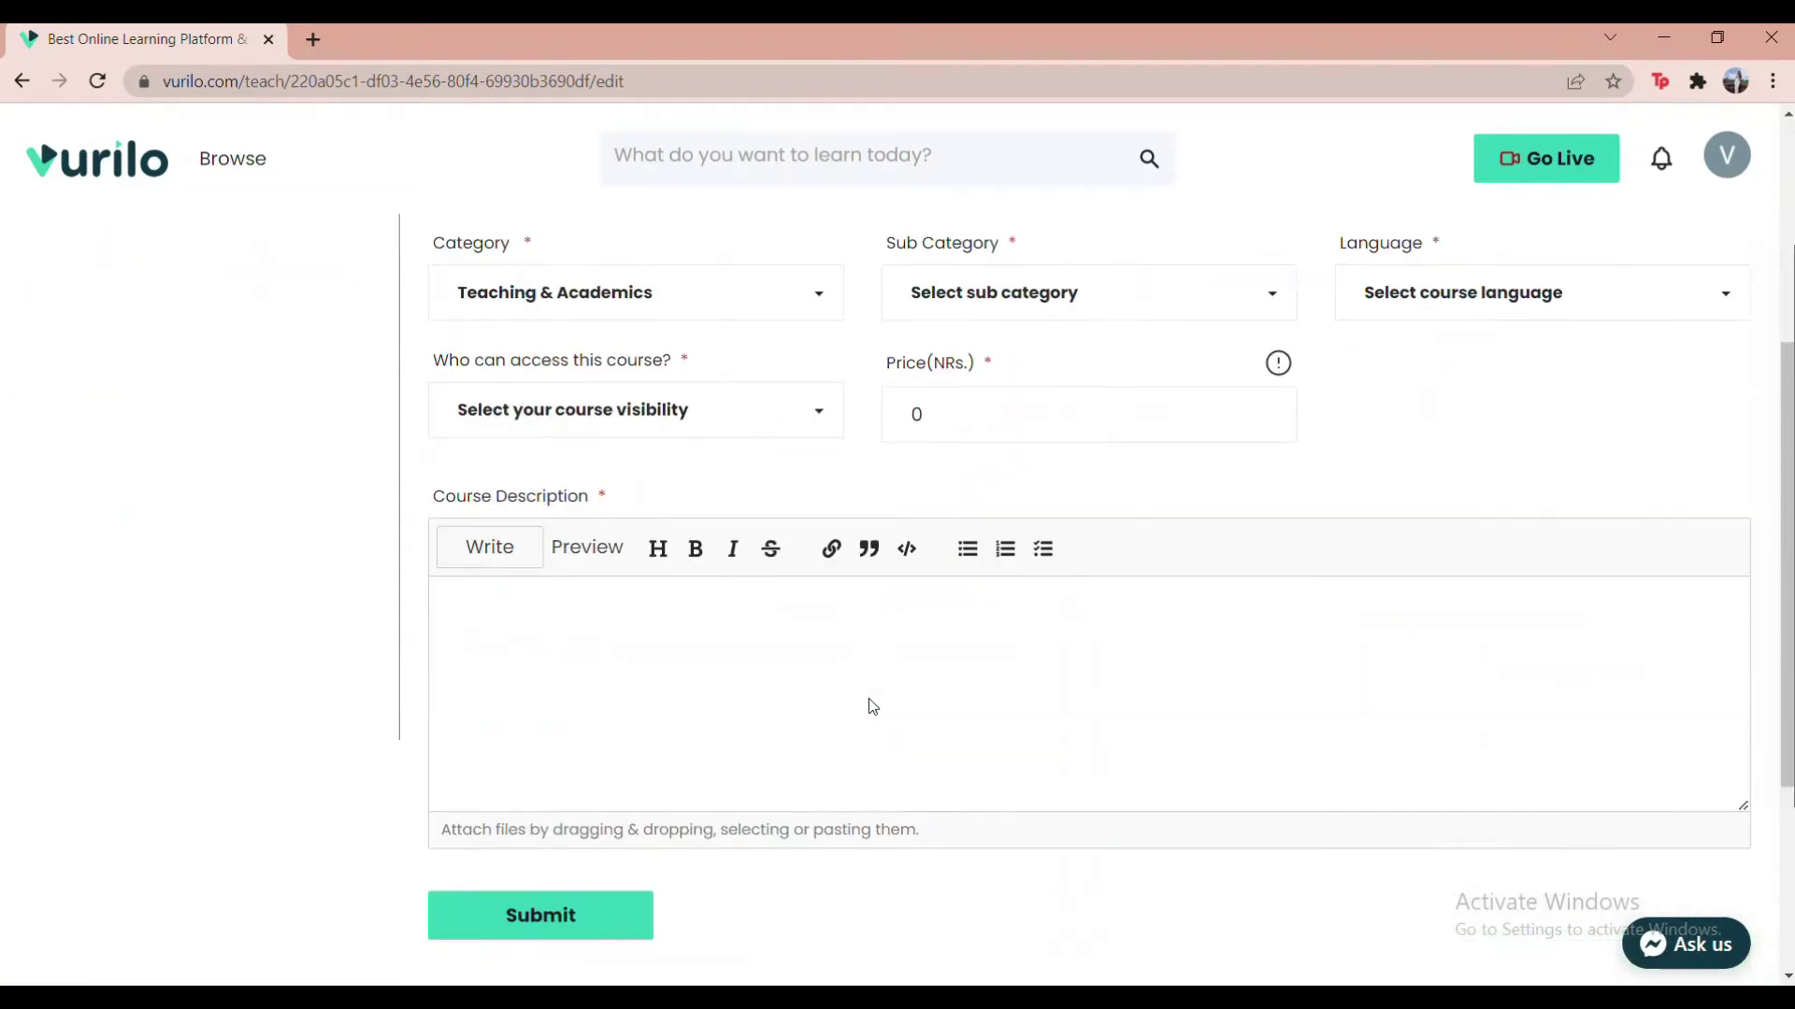
scroll(867, 699, up, 4)
scroll(867, 704, up, 3)
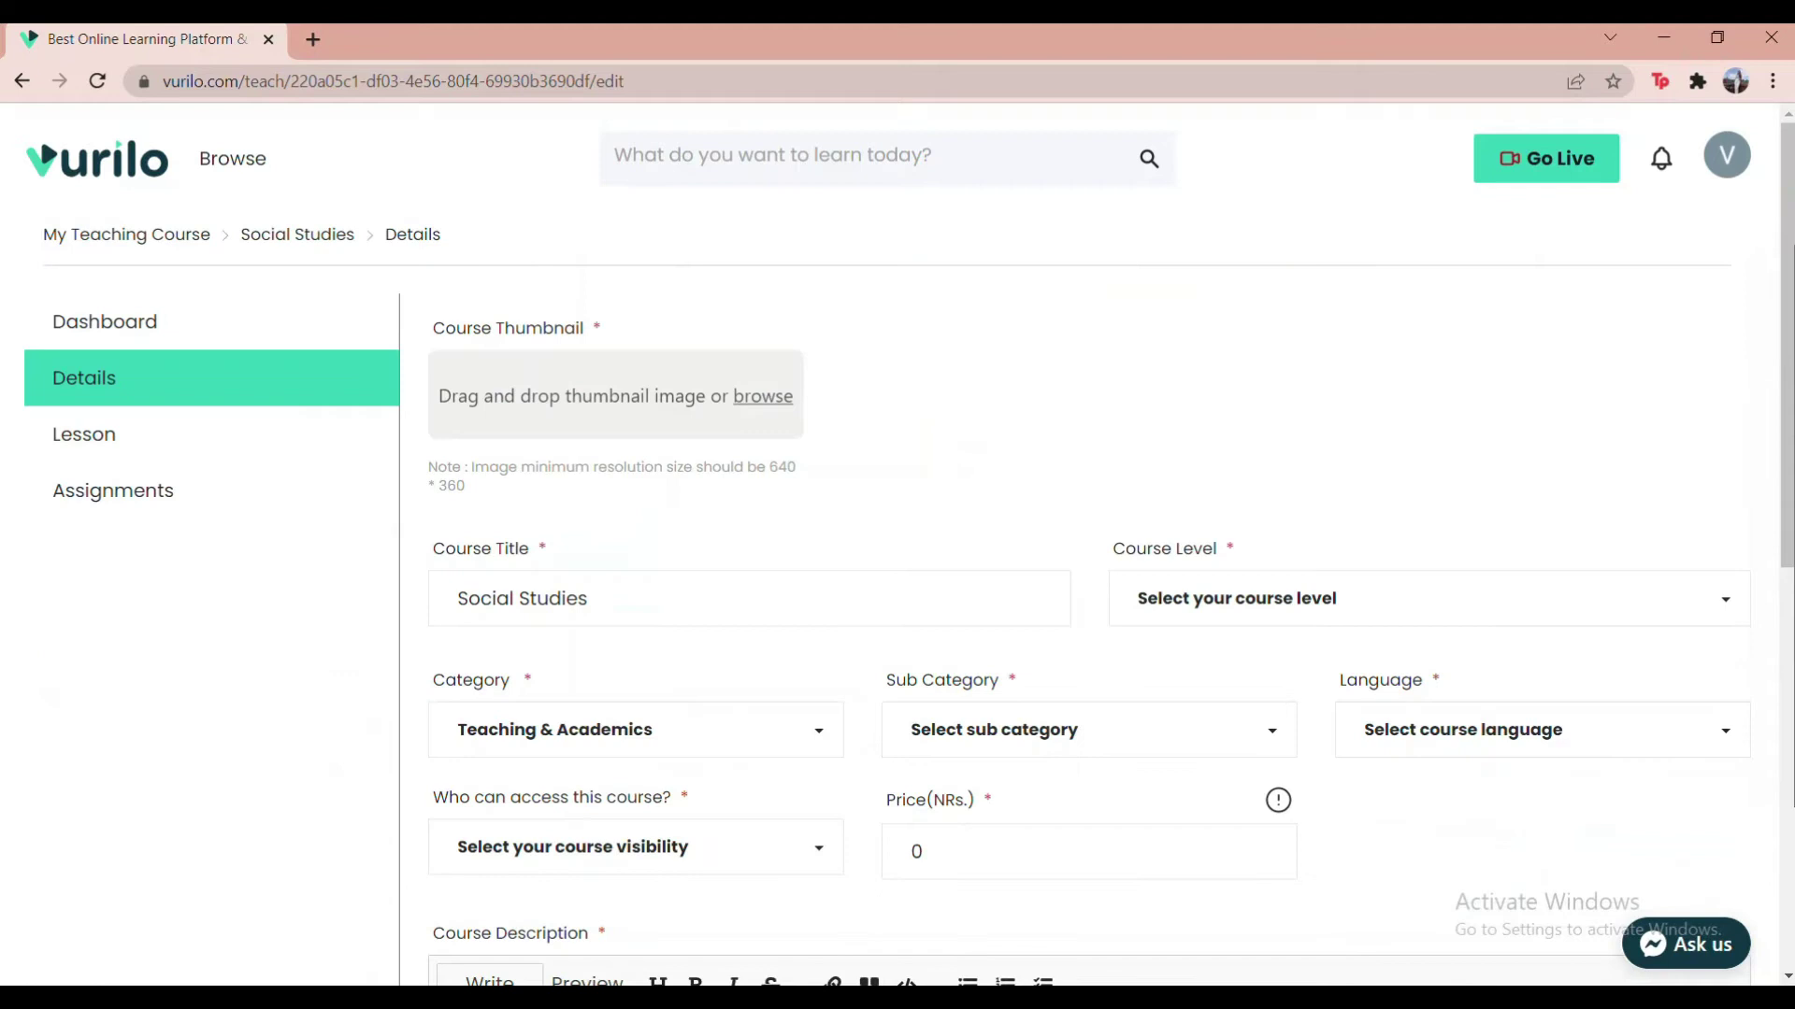
mouse_move(1765, 363)
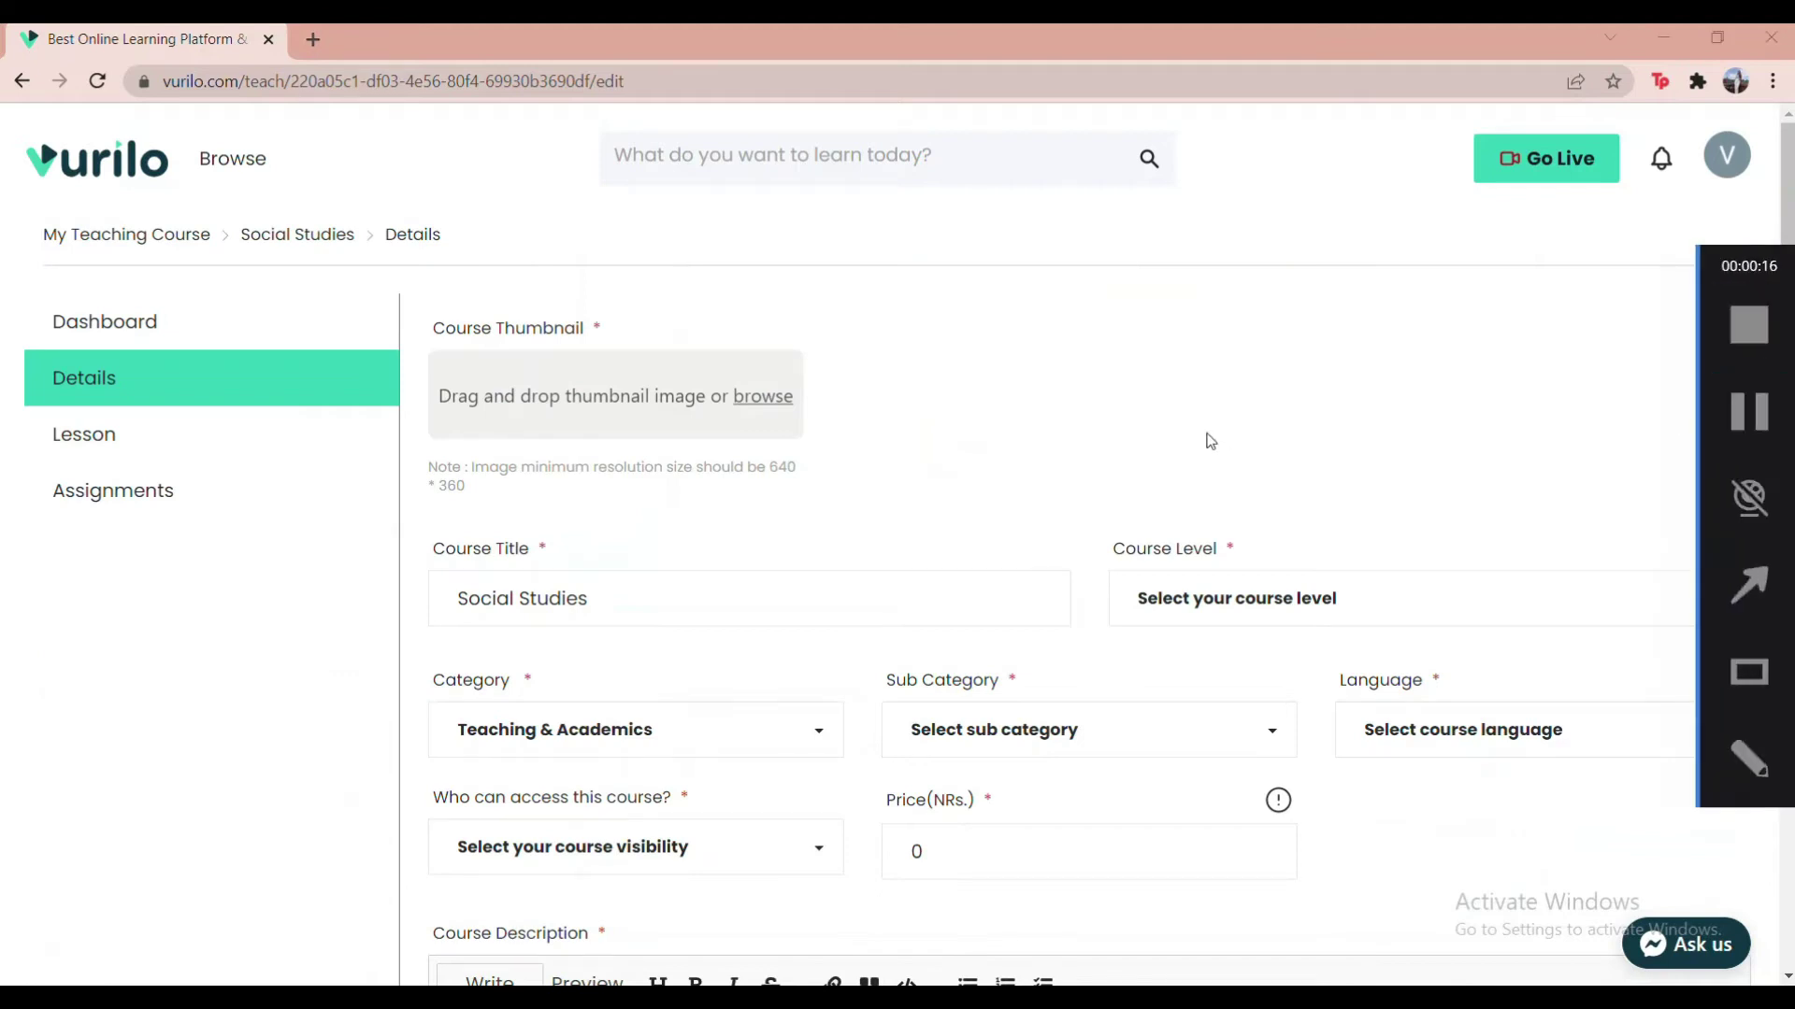
scroll(1210, 441, down, 1)
scroll(1097, 391, up, 1)
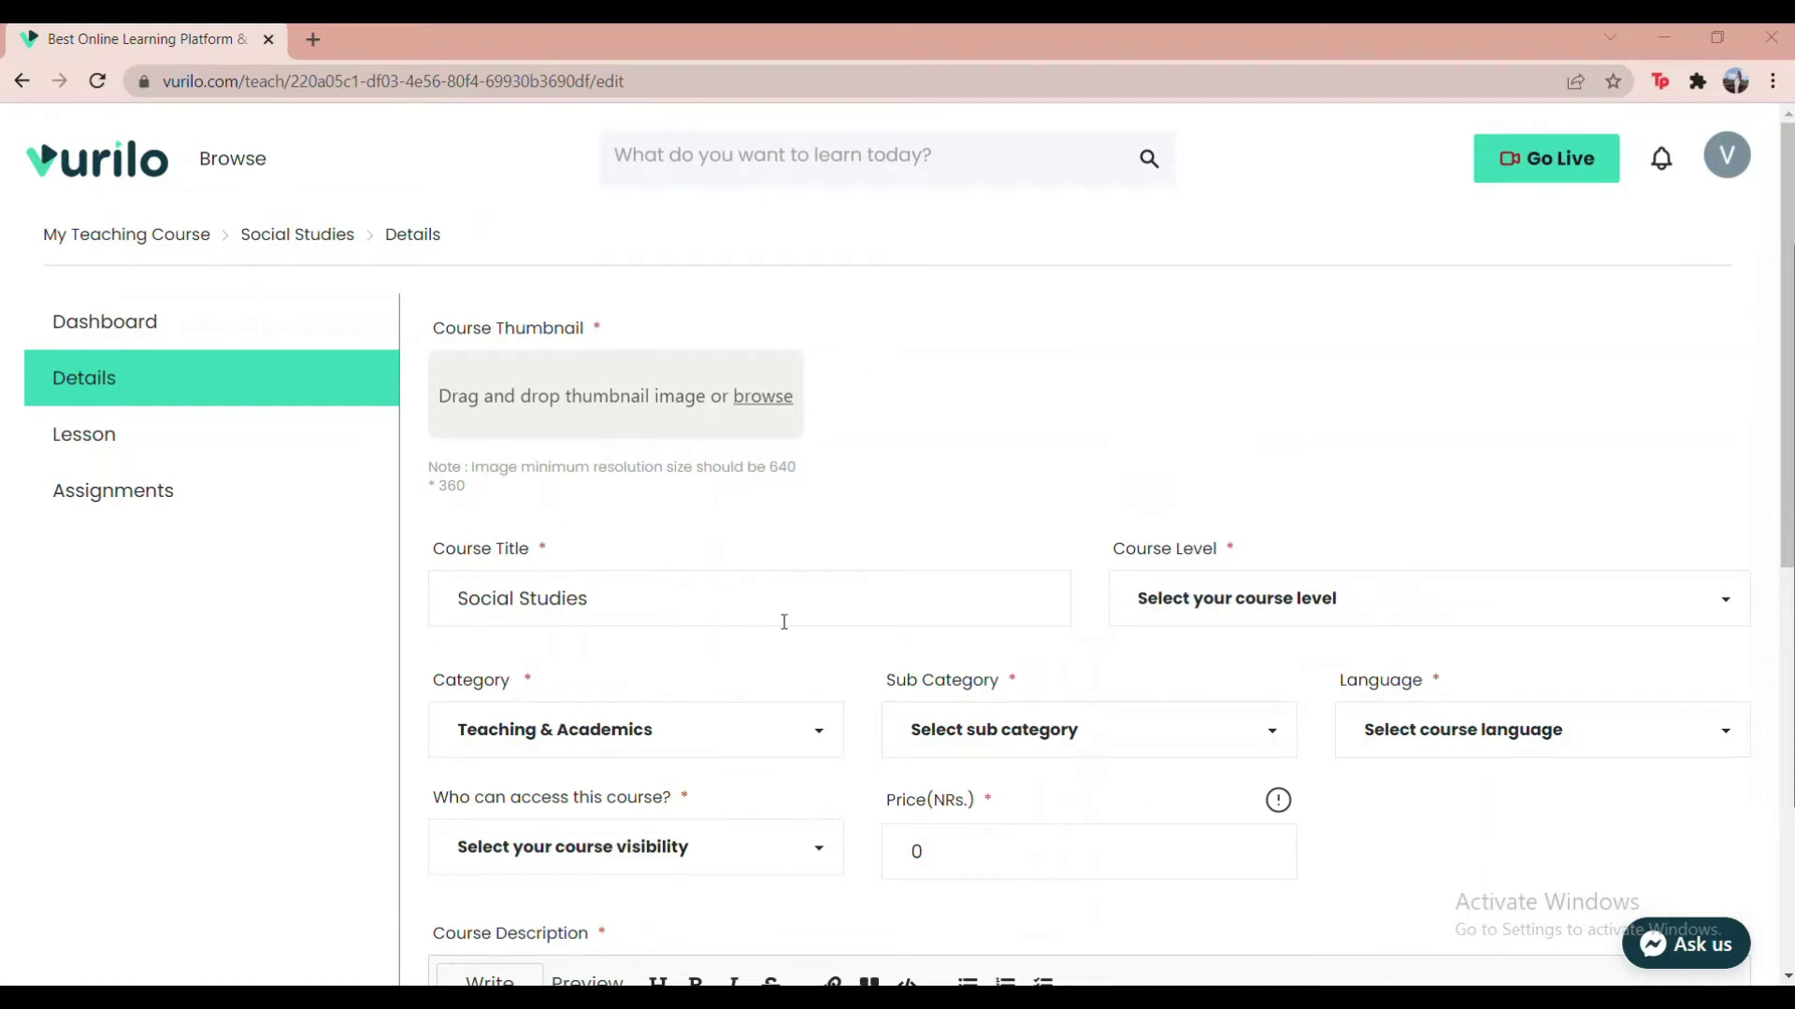
scroll(784, 622, down, 3)
scroll(784, 622, up, 3)
Upload thumbnail1.jpg as the course thumbnail
click(752, 403)
click(305, 261)
click(700, 544)
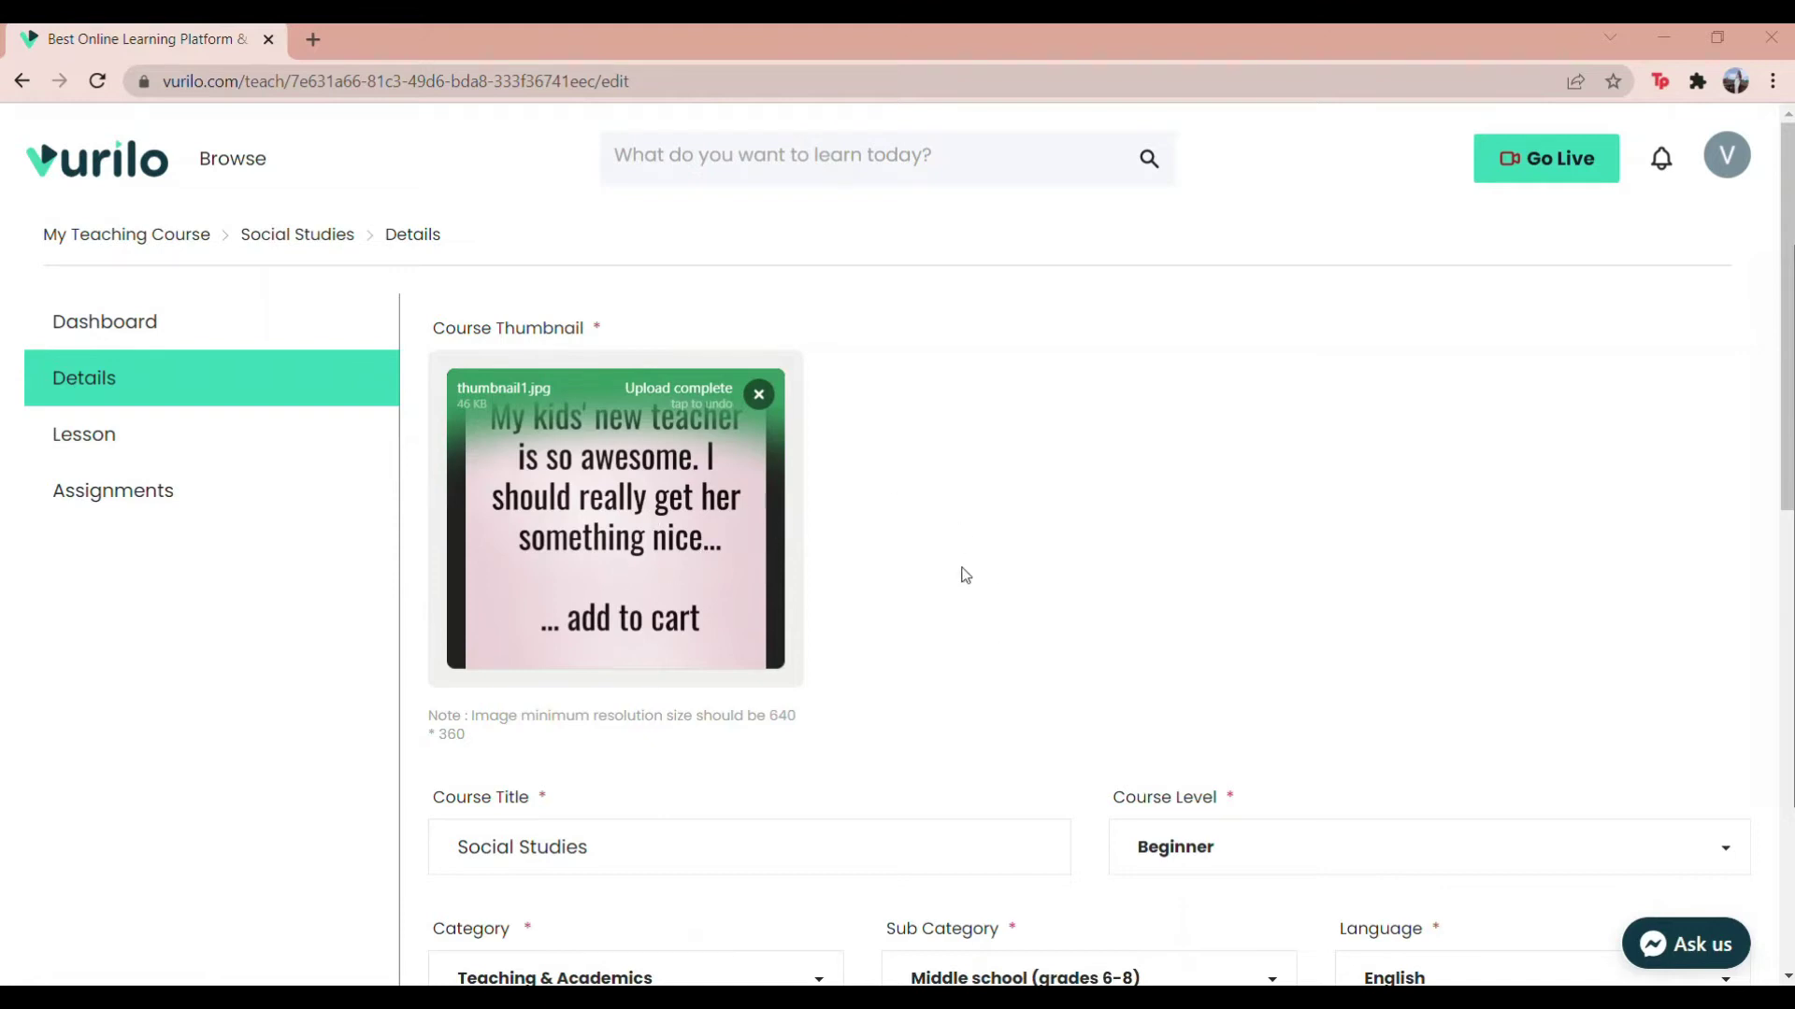
Set the course access to Anyone and submit the course details
scroll(1004, 558, down, 3)
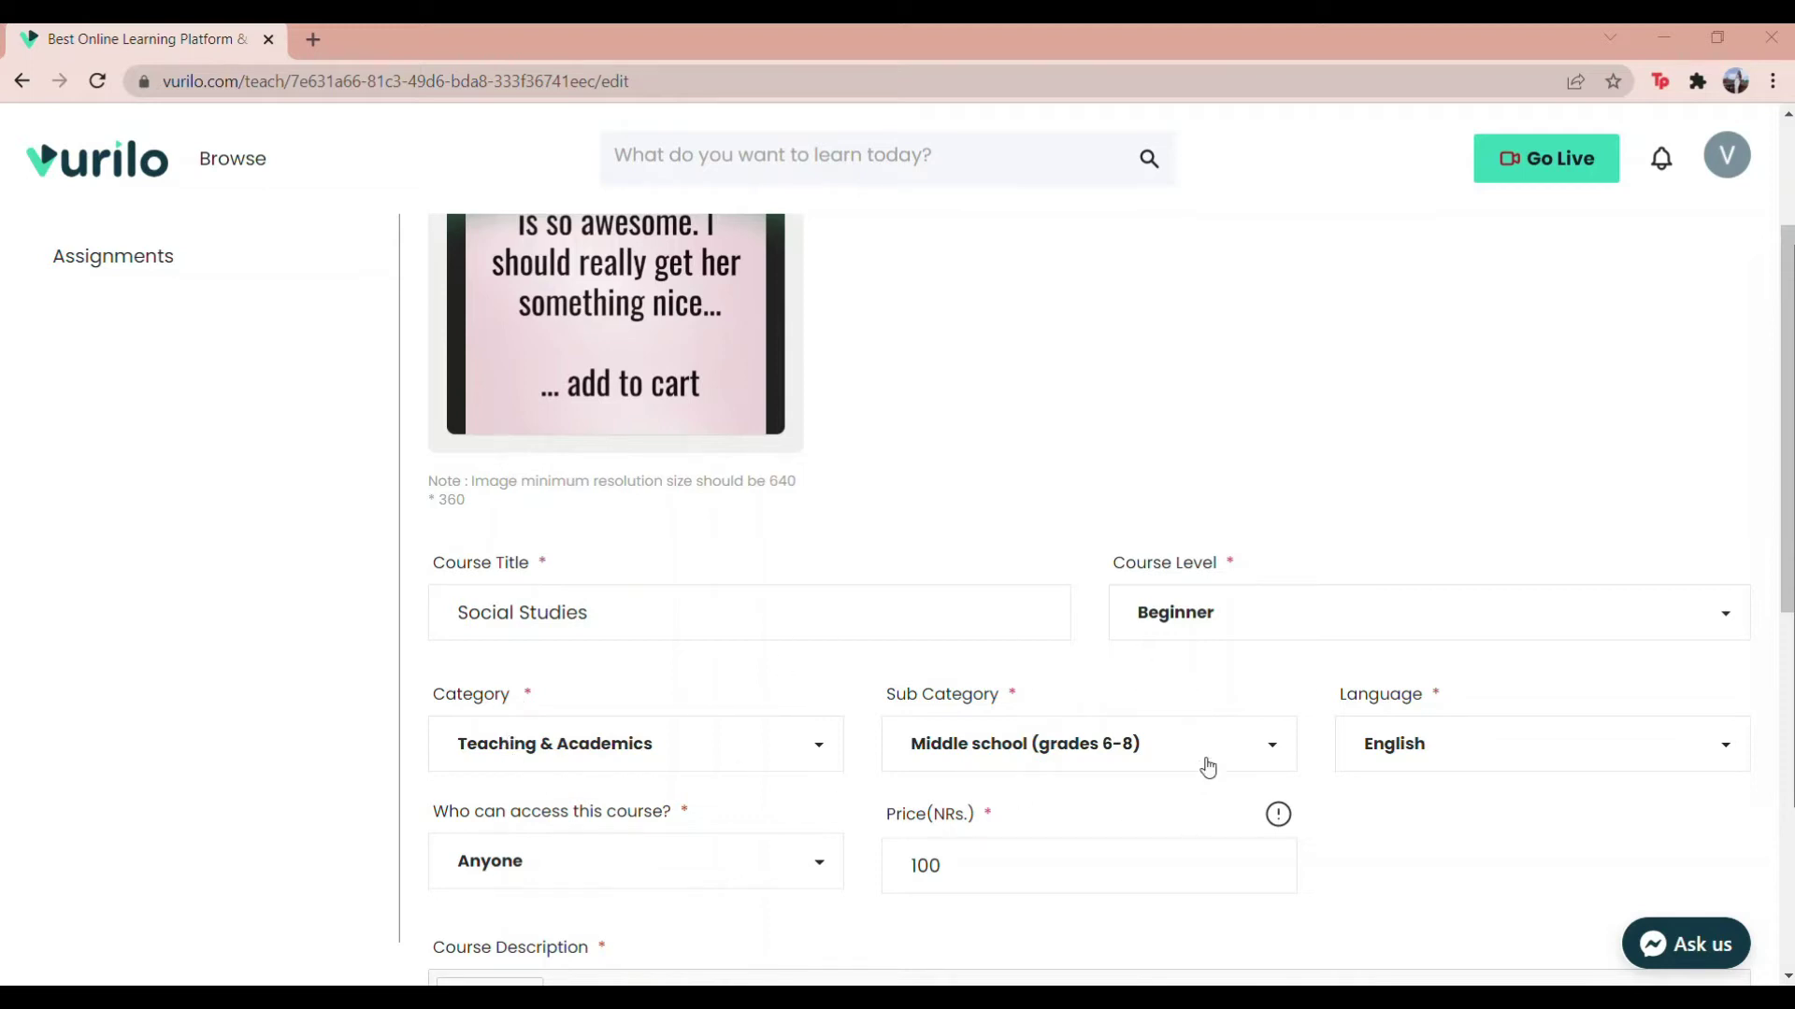
scroll(1505, 768, down, 1)
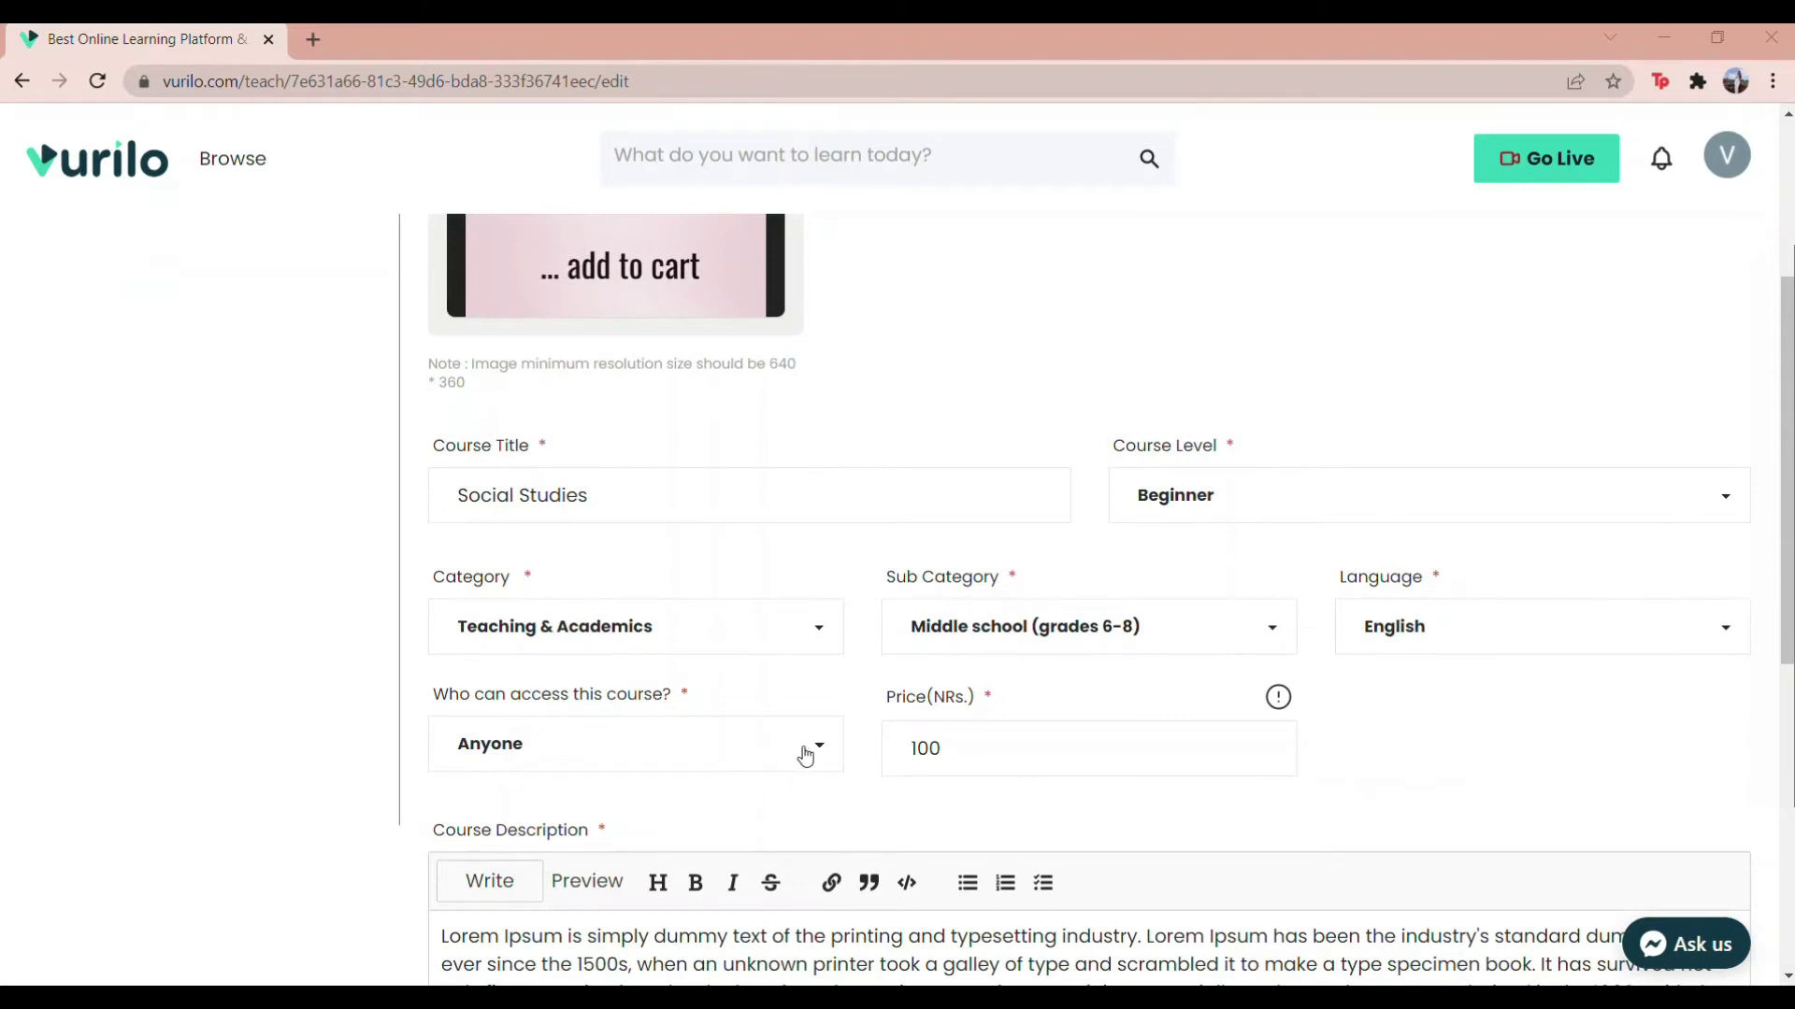
click(757, 760)
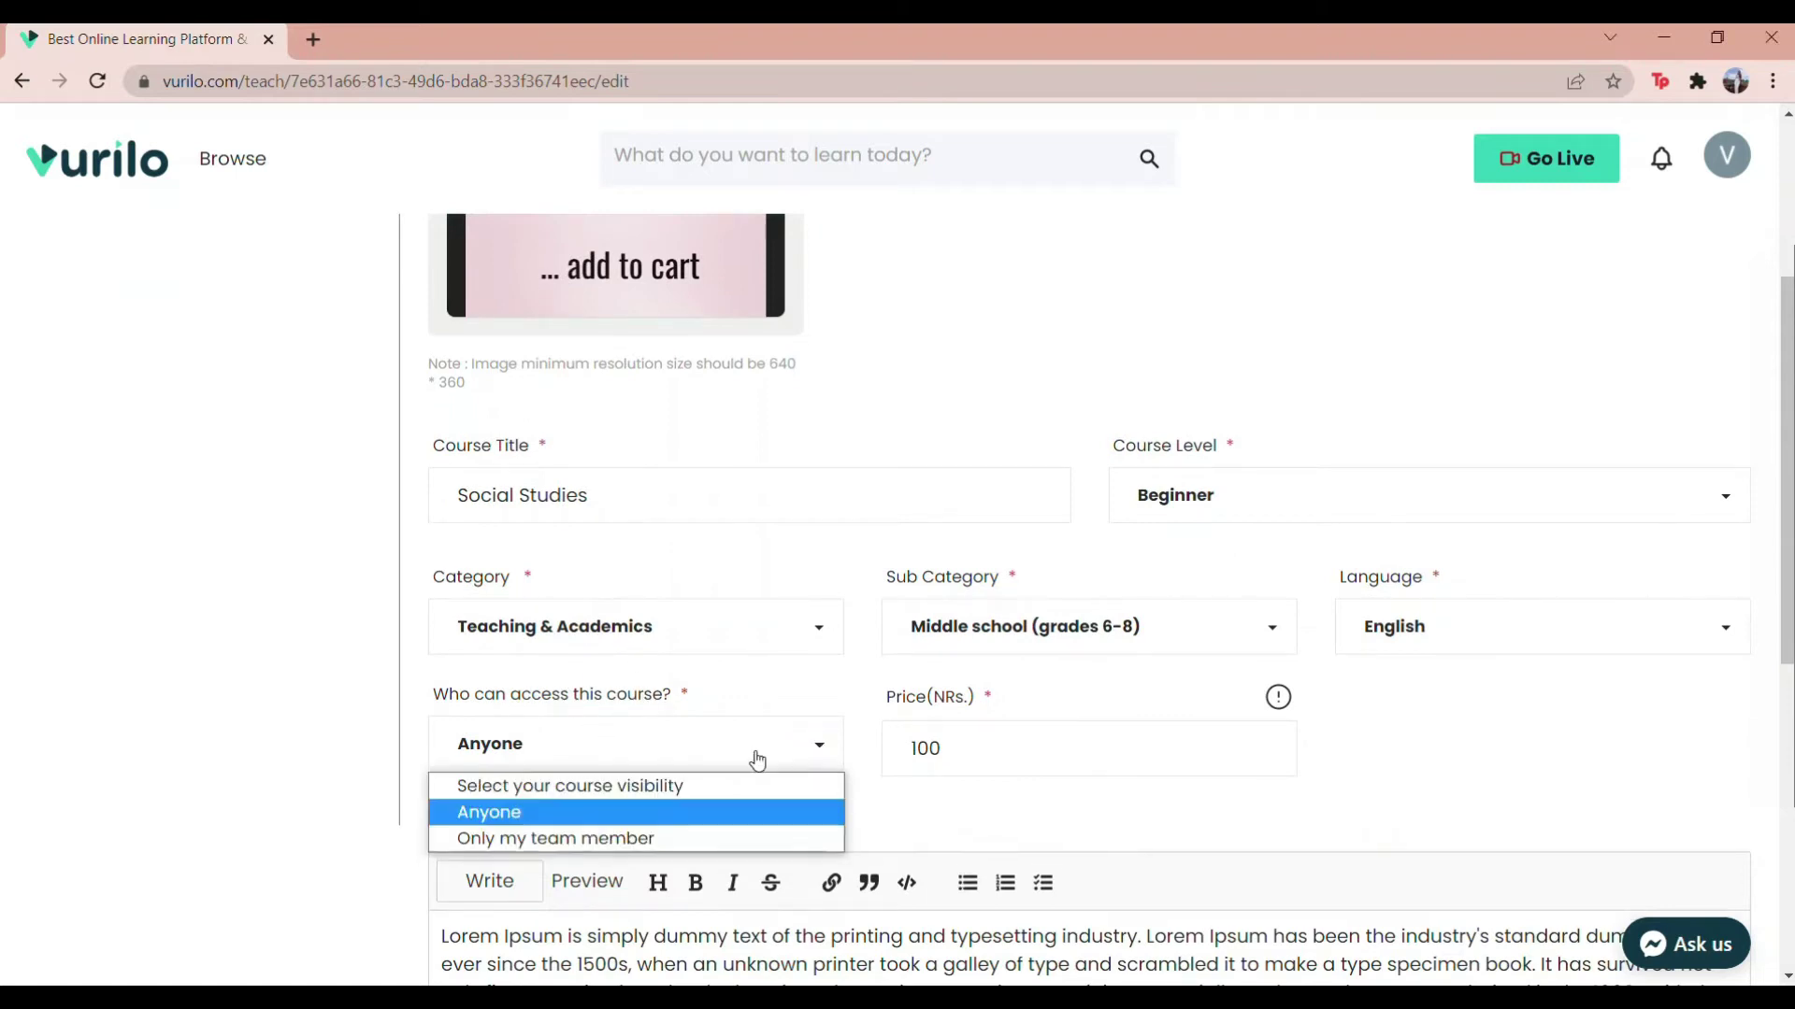
click(608, 813)
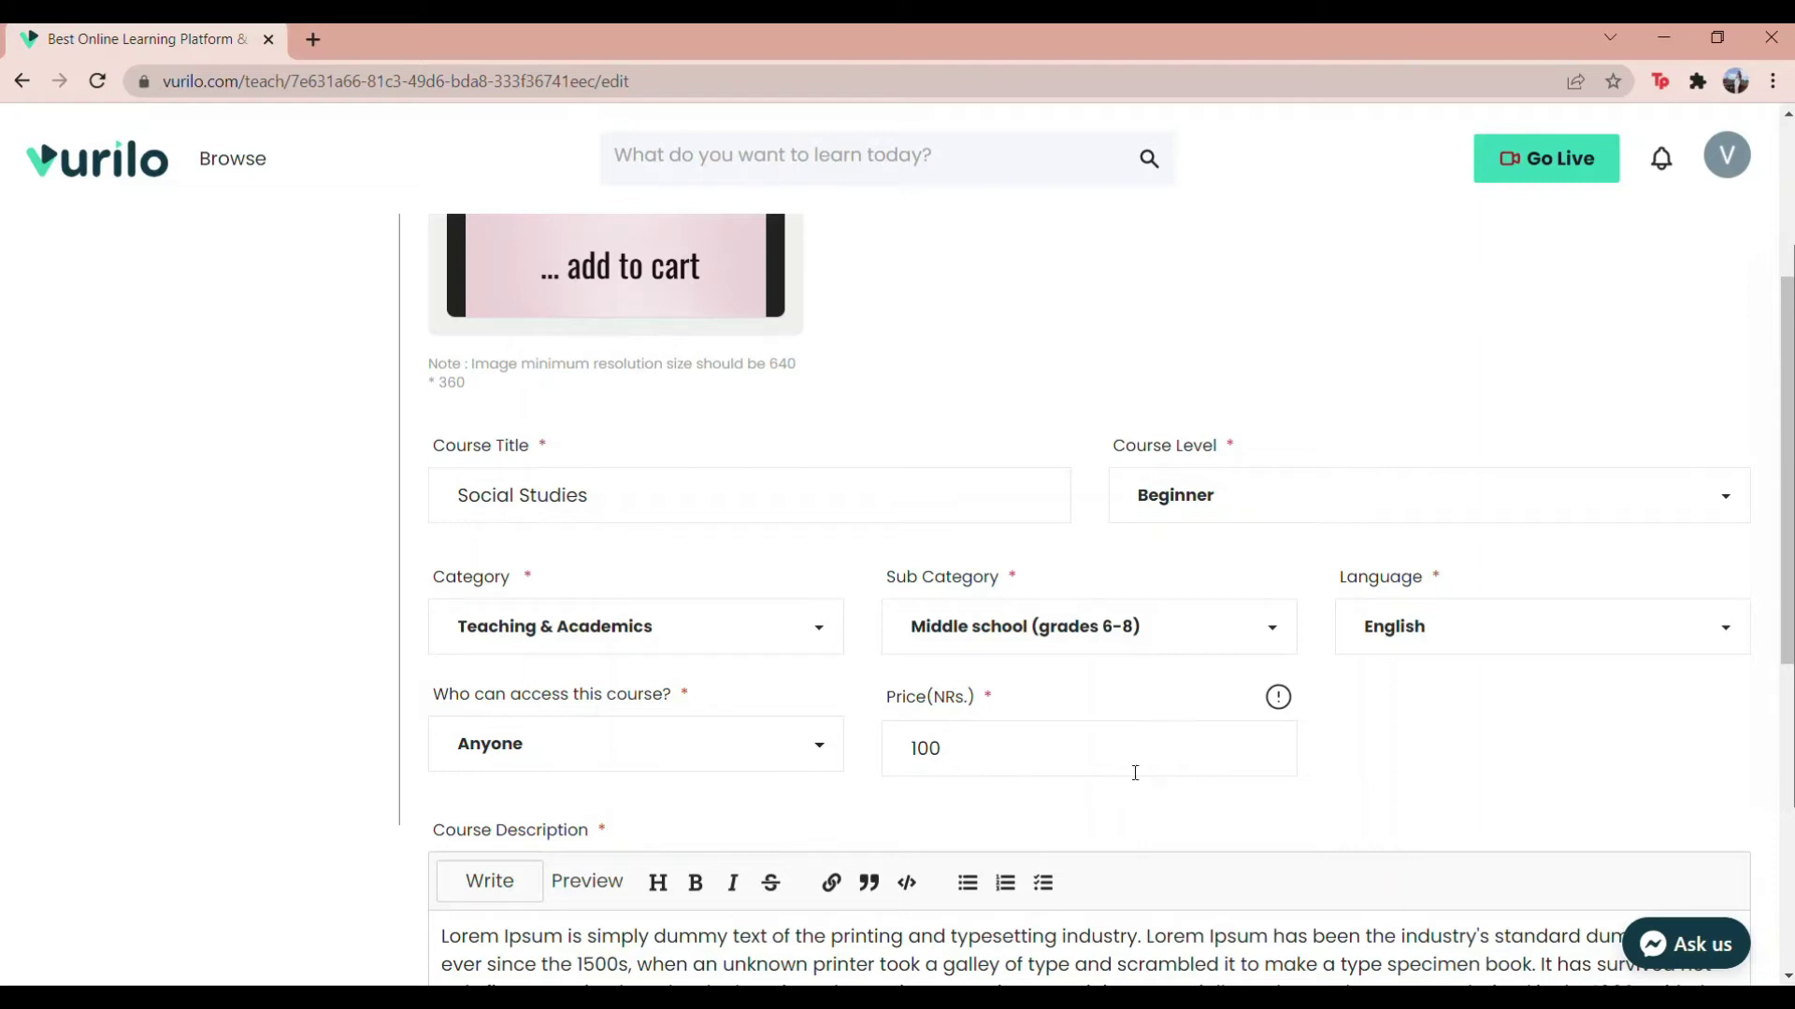
mouse_move(1292, 707)
scroll(986, 799, down, 3)
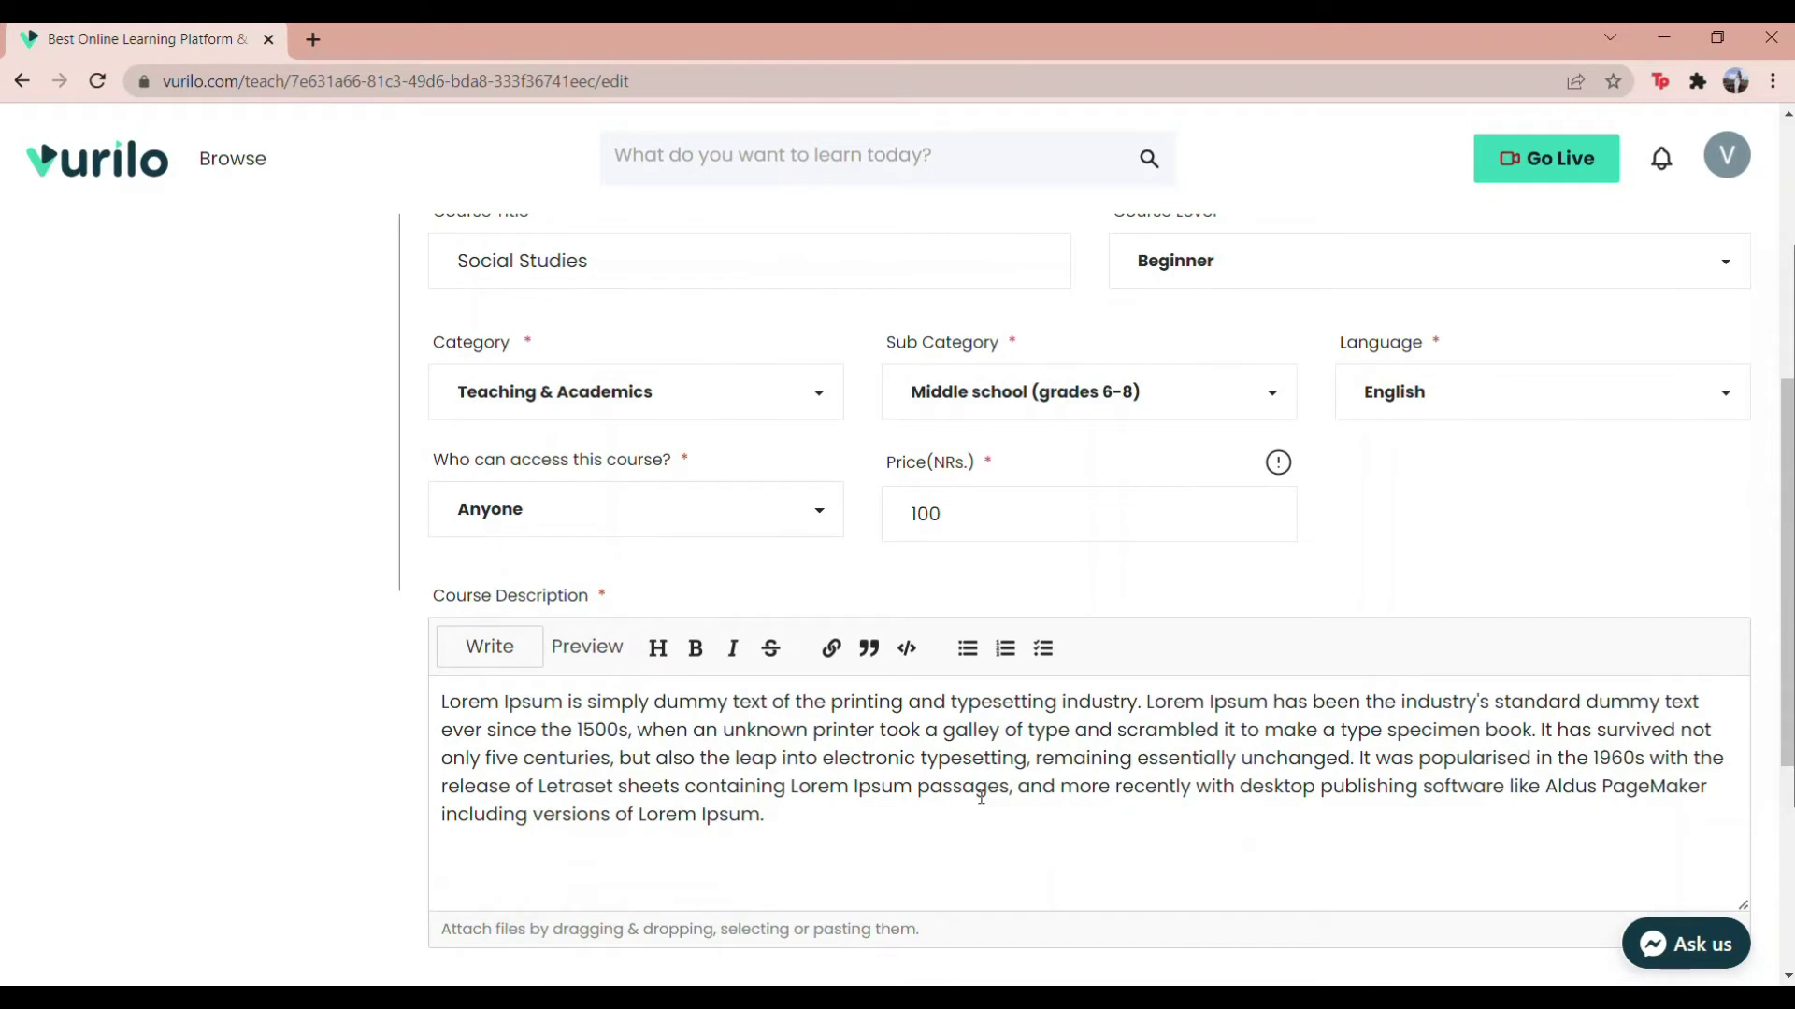
scroll(617, 818, down, 3)
click(529, 793)
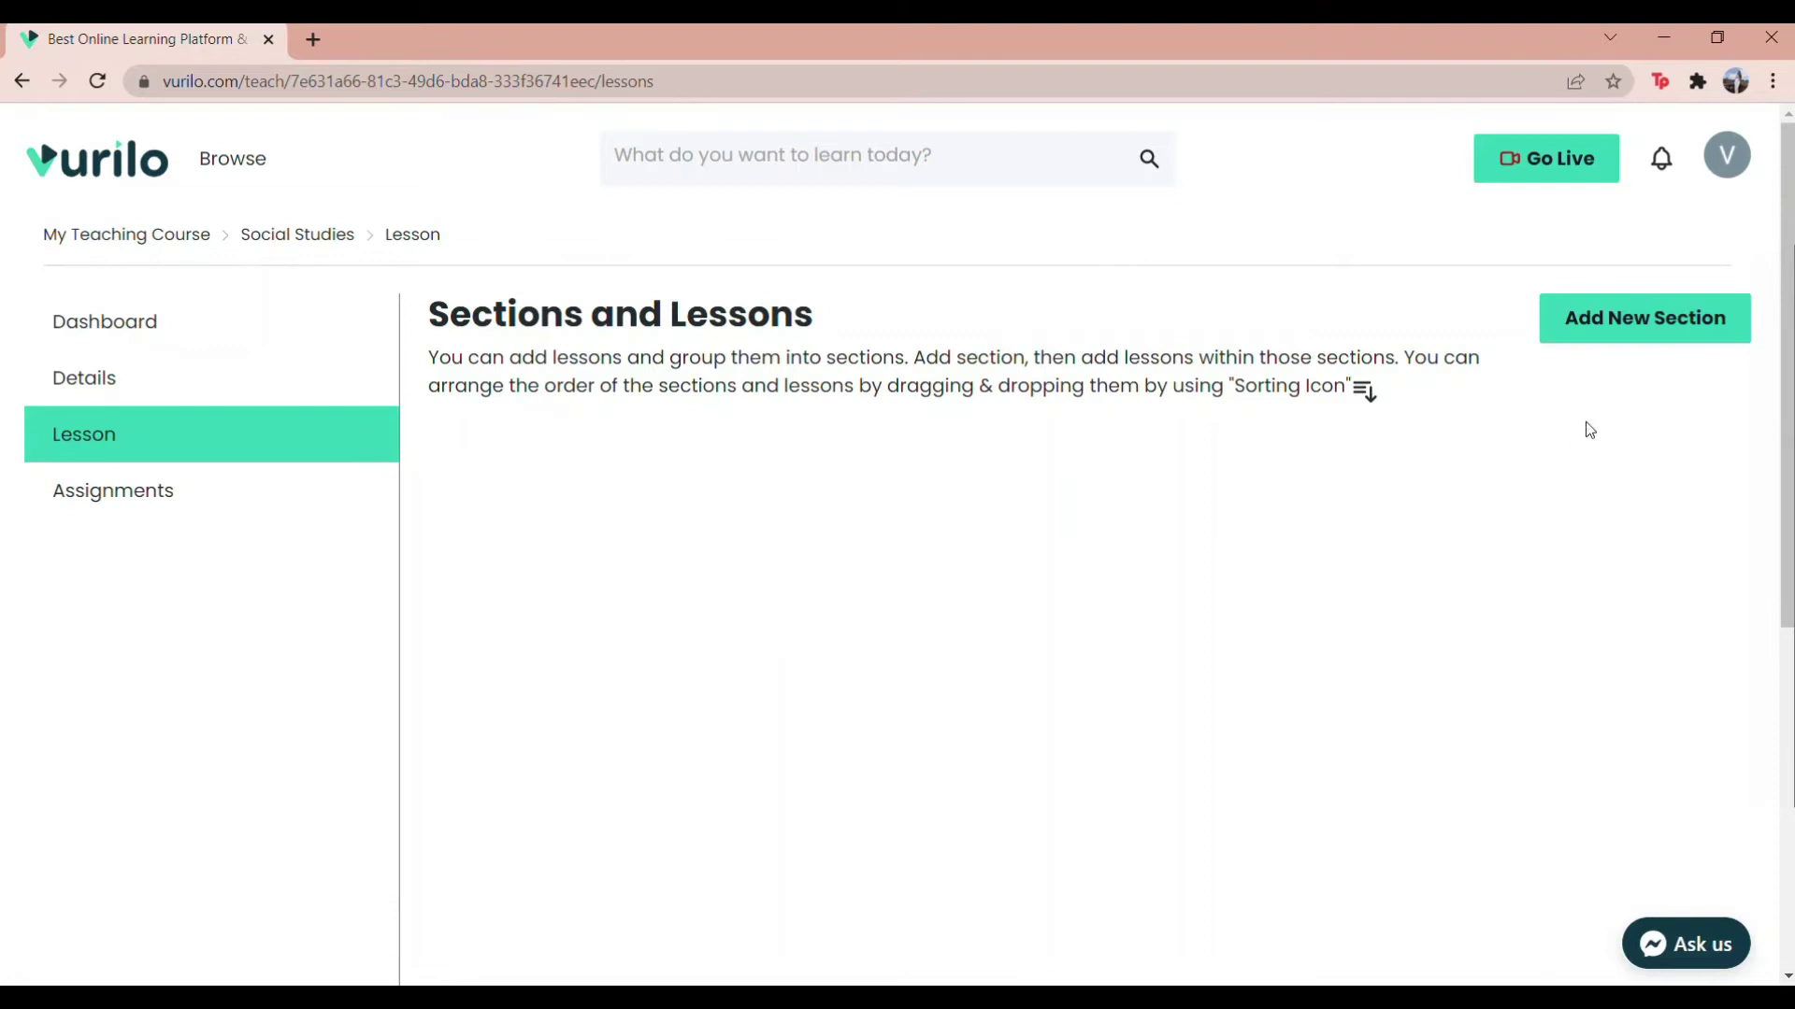
Add a new section titled "Our social norms and values" to the course
click(1647, 337)
click(957, 512)
text(Our)
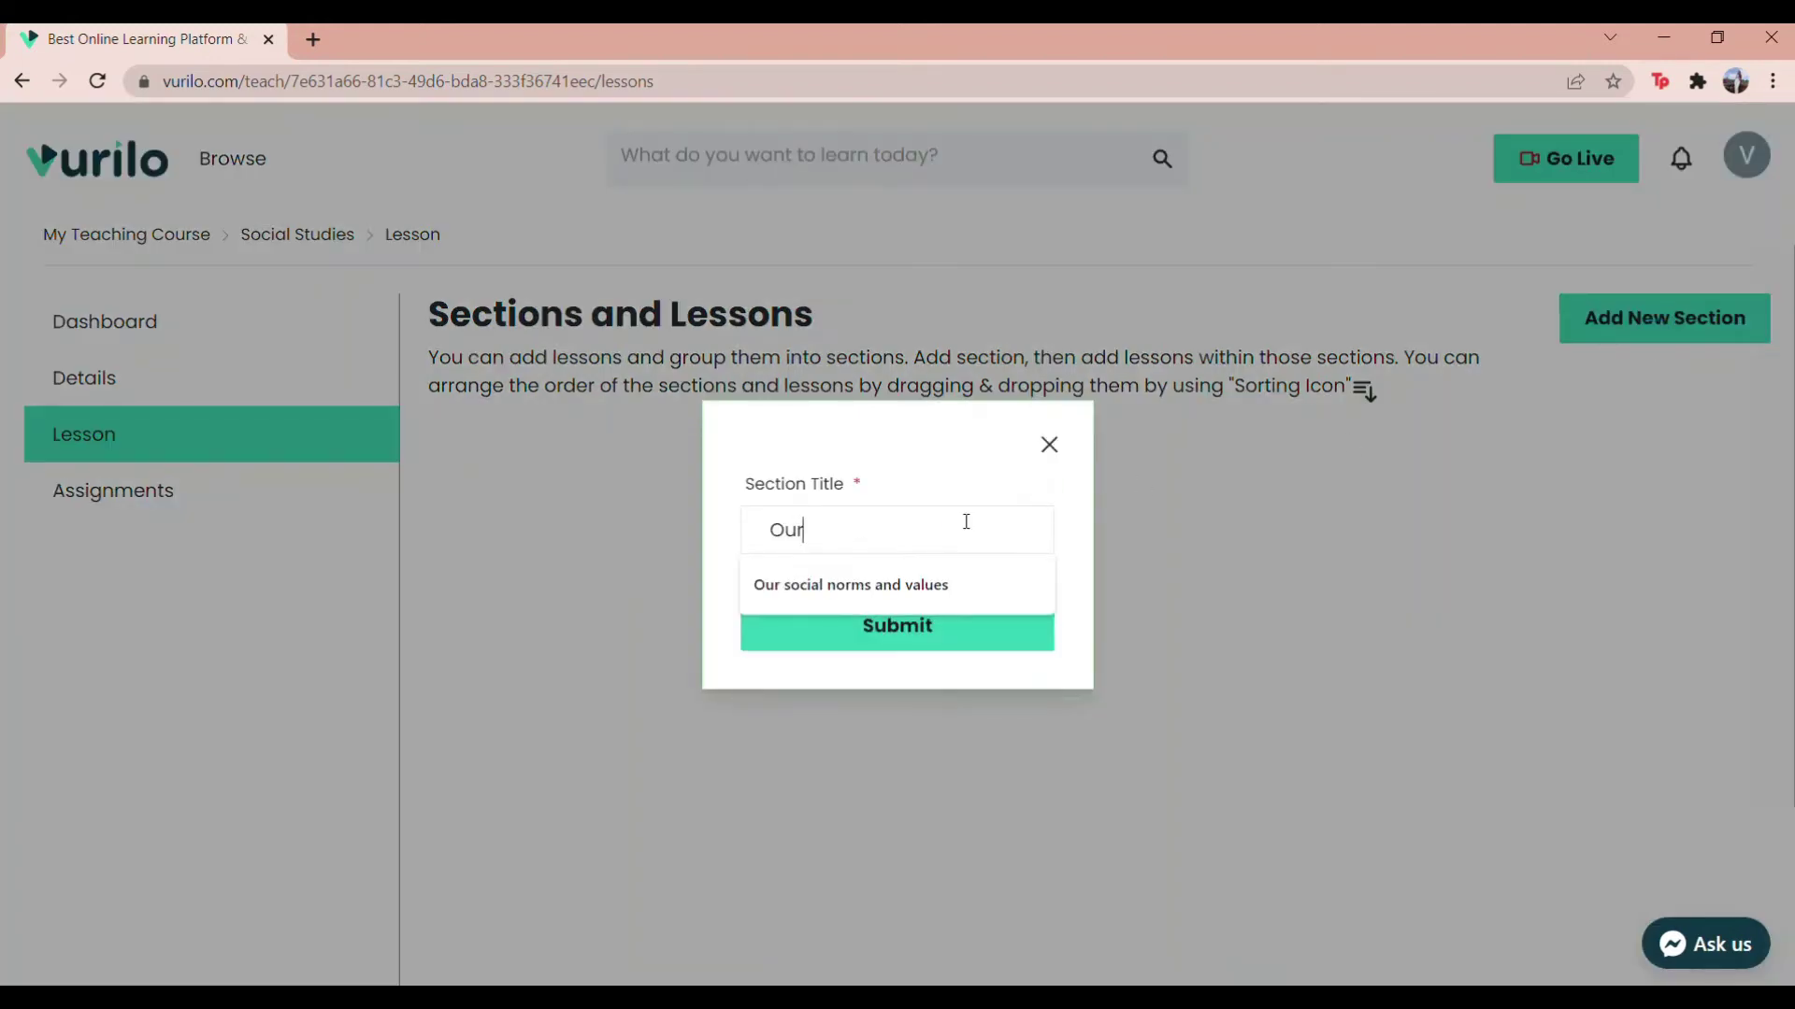
key(Down)
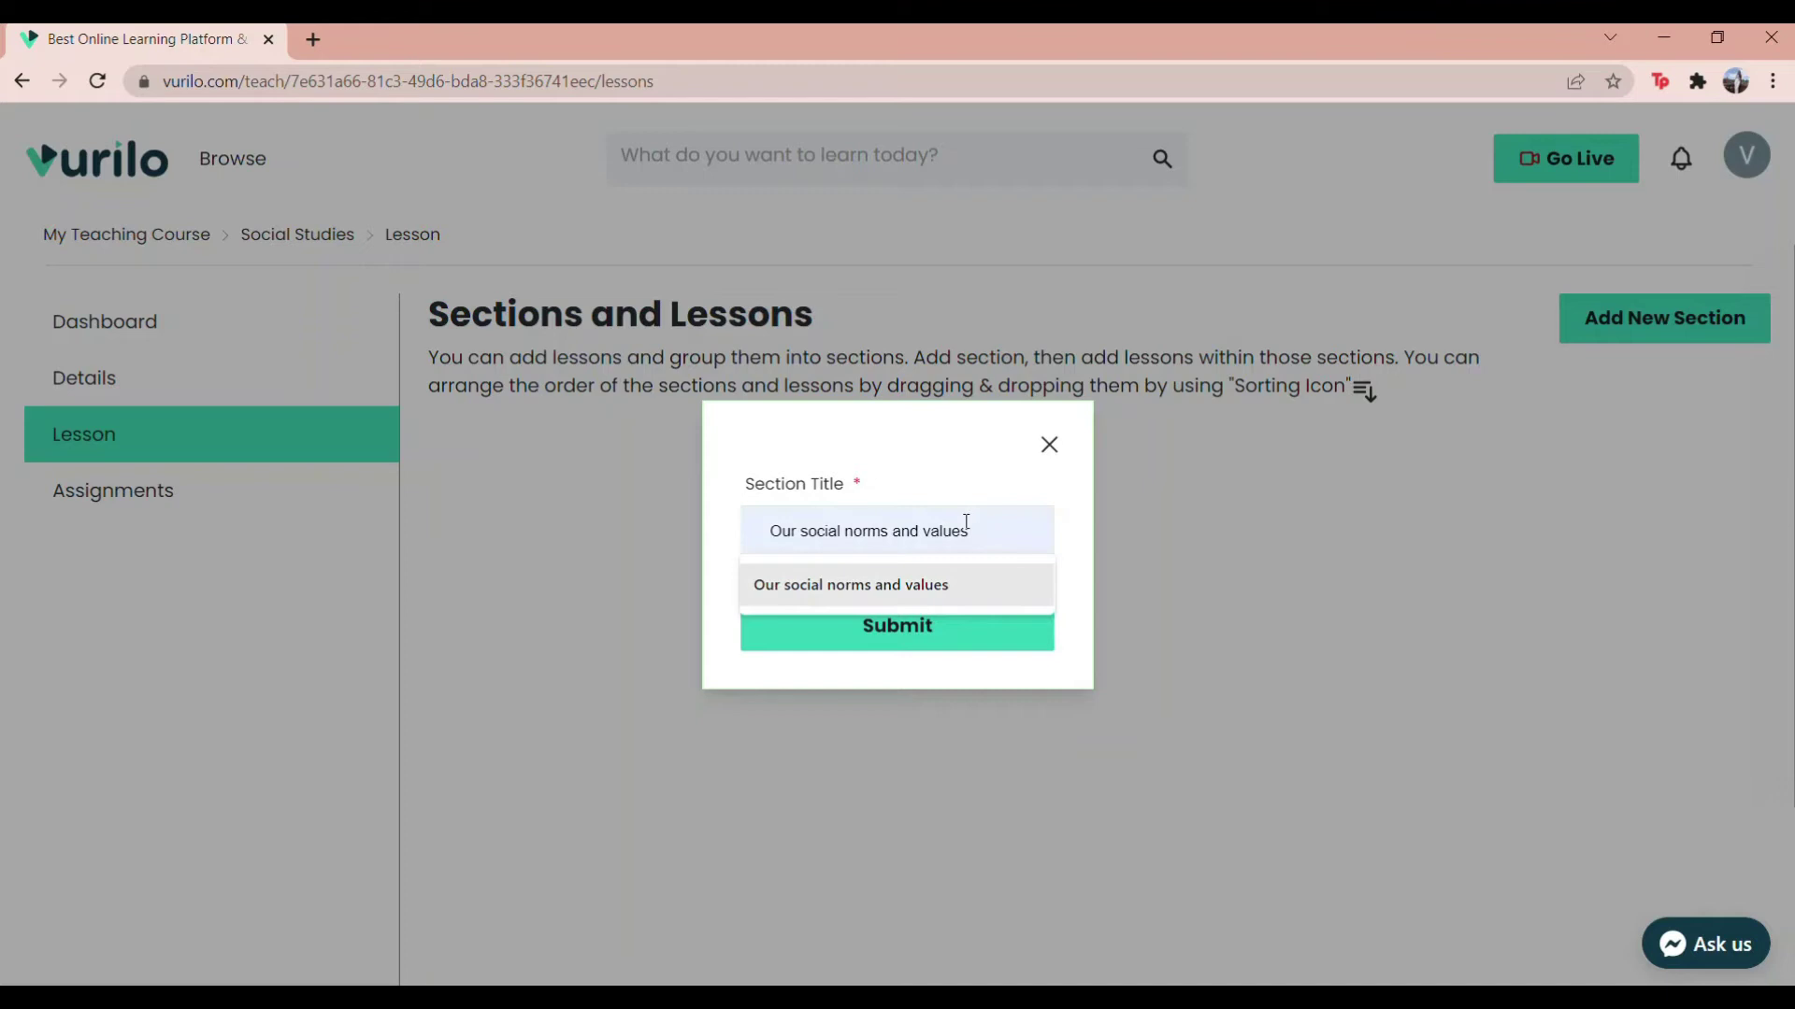
key(Return)
click(954, 636)
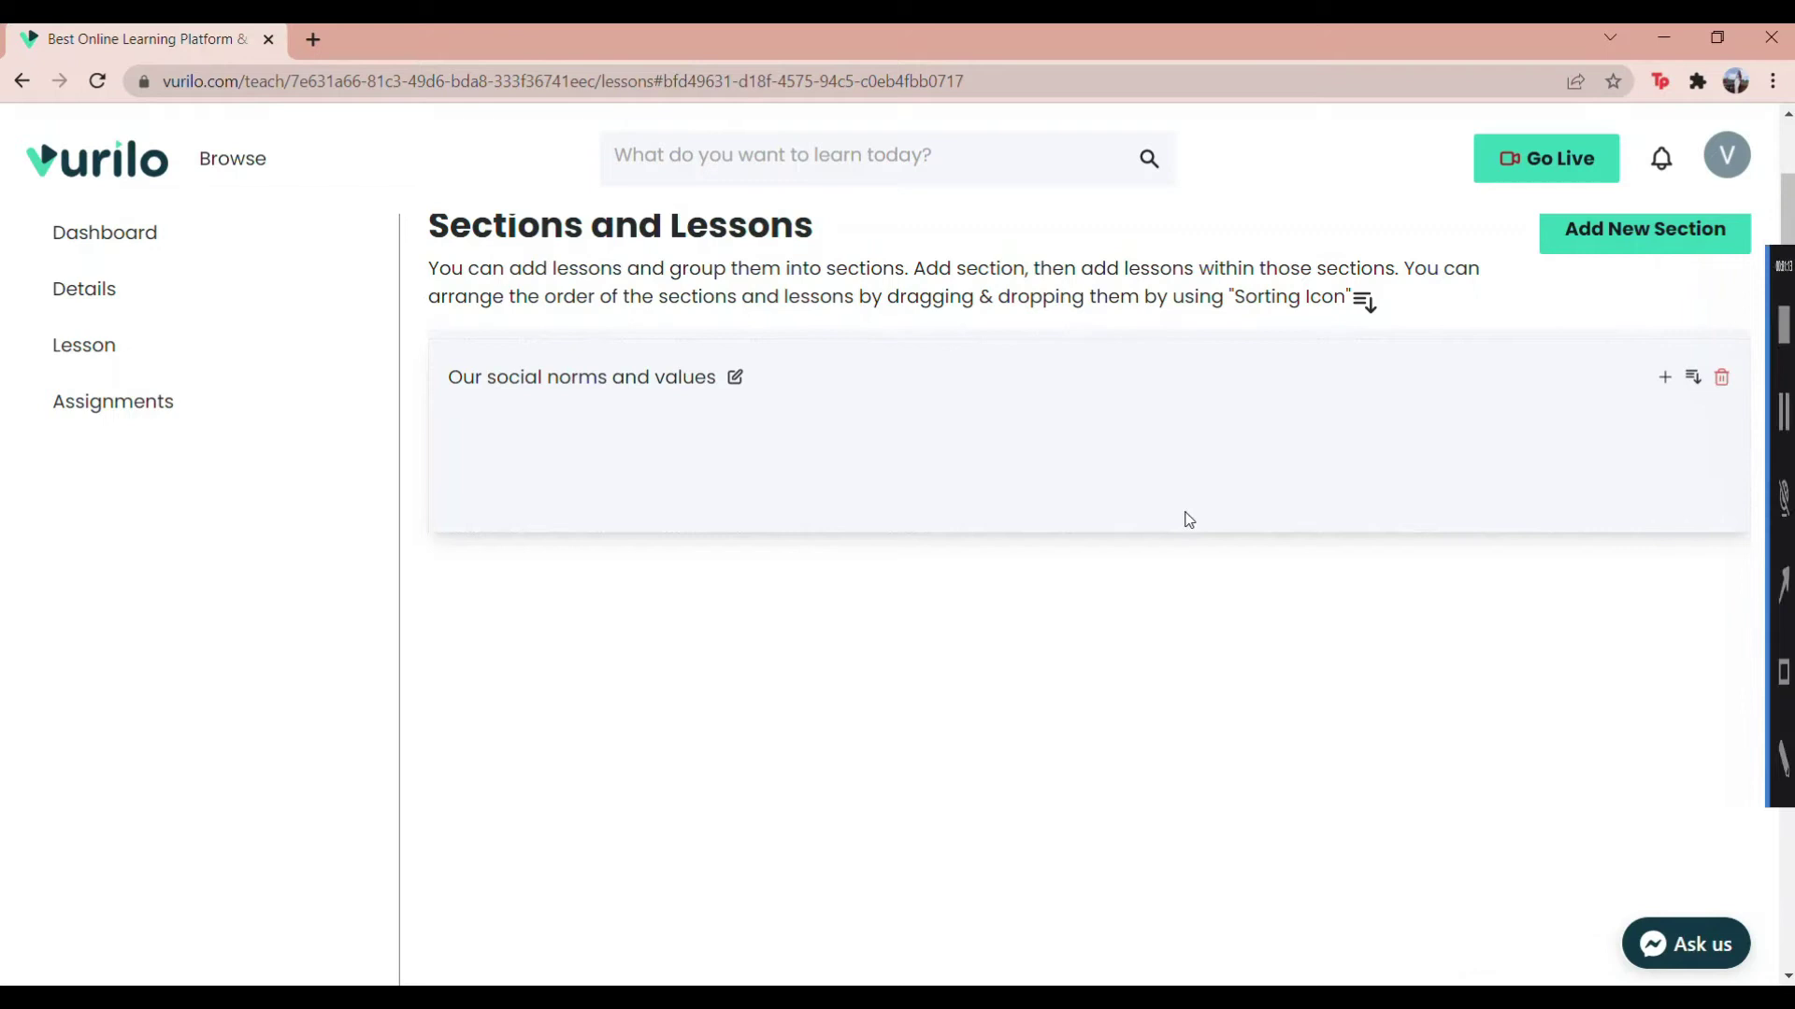
scroll(1077, 859, up, 1)
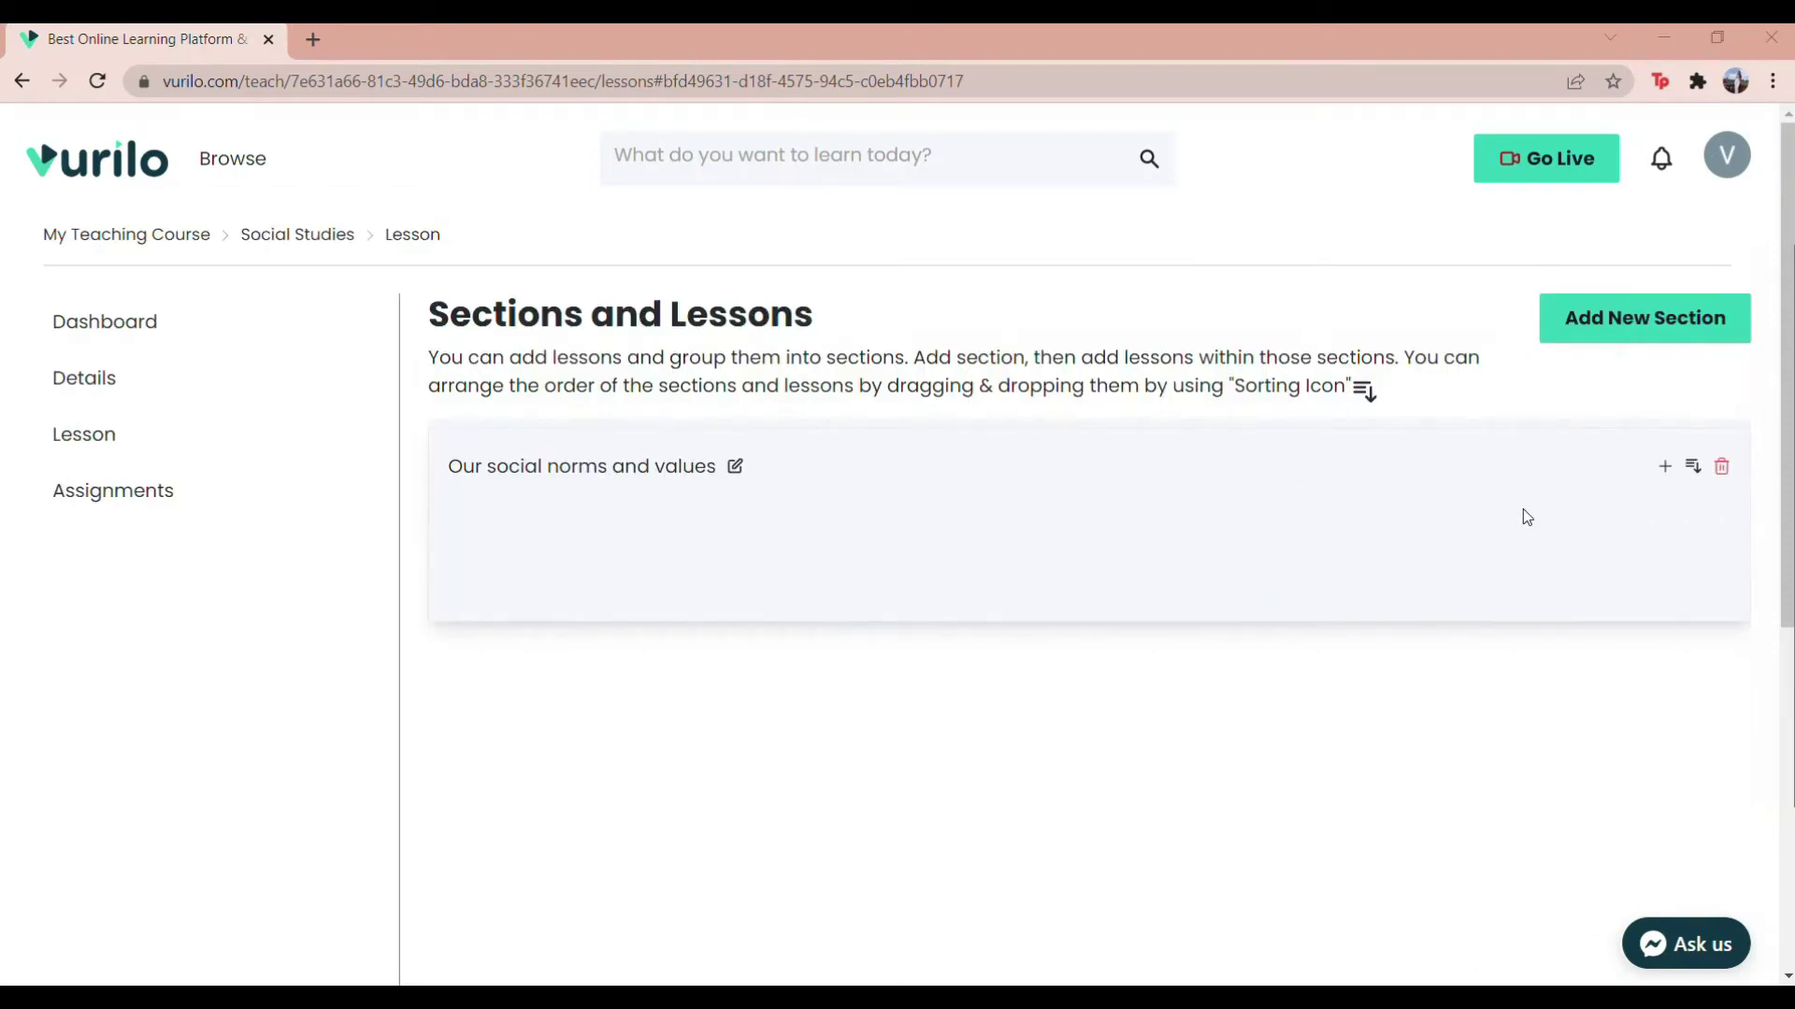
Add a lesson to the "Our social norms and values" section and upload New Course Video.mp4 to it
click(1668, 471)
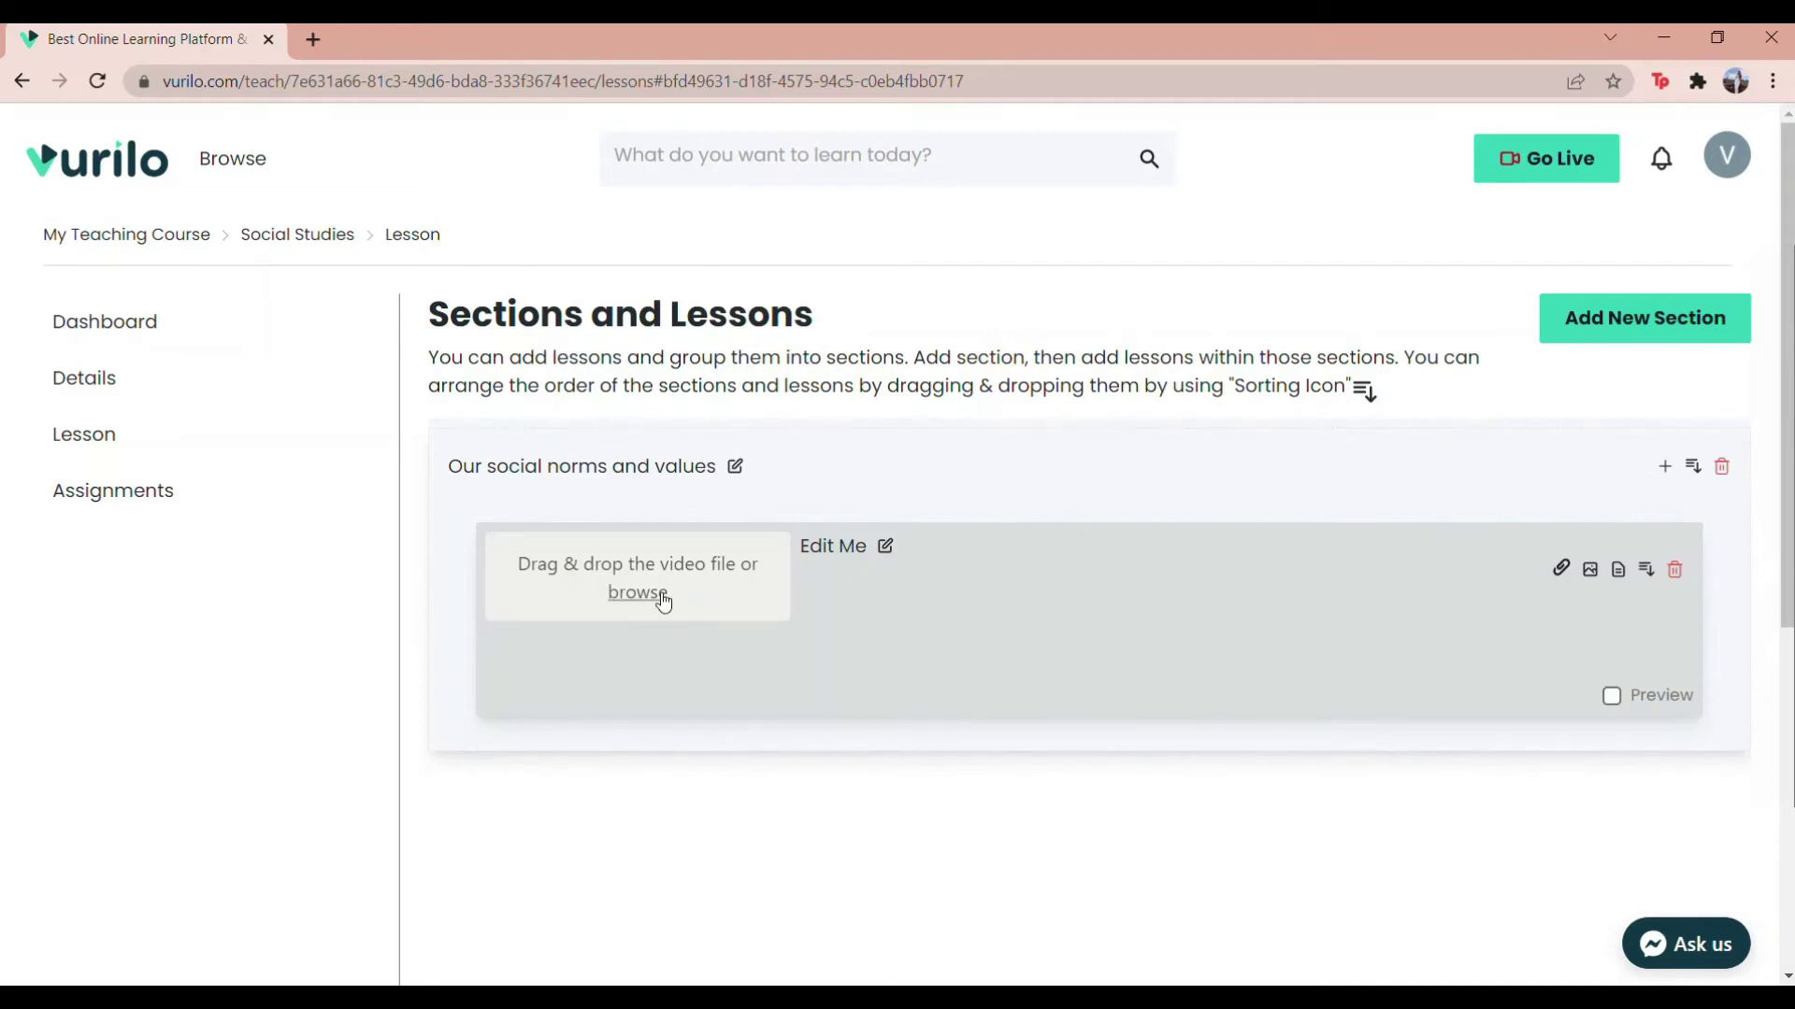
click(657, 592)
double_click(271, 233)
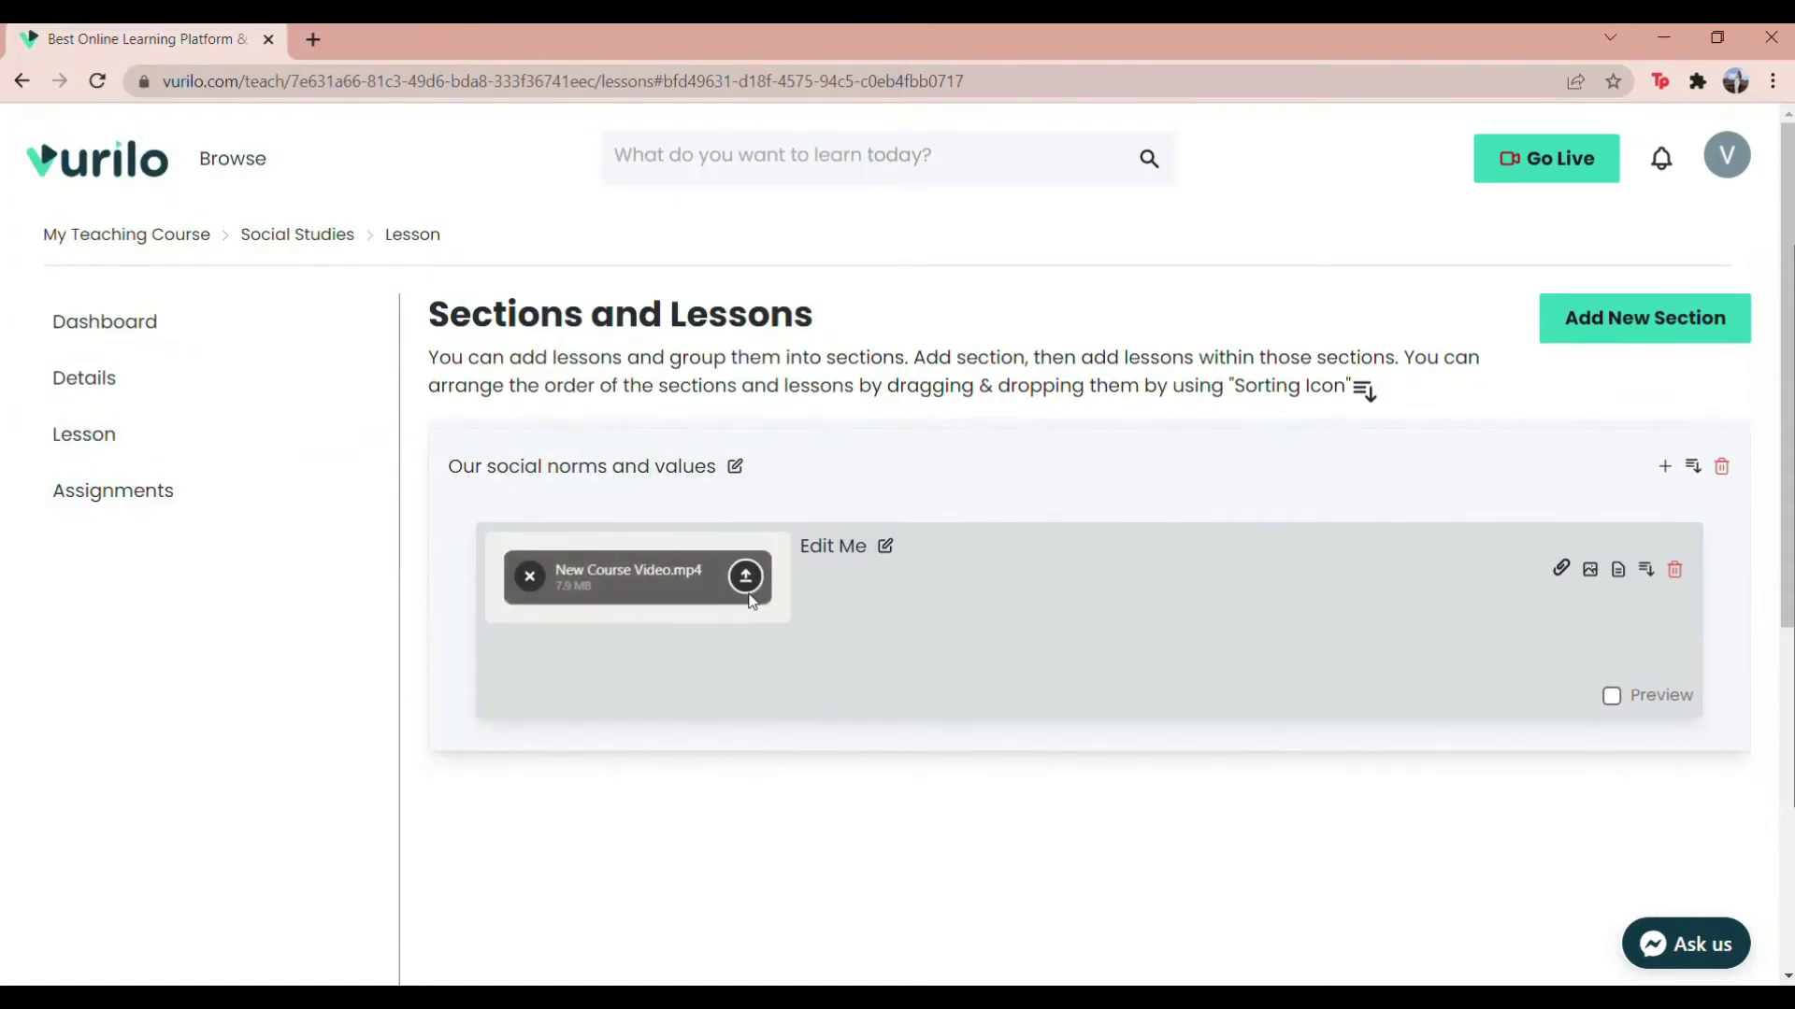
click(747, 587)
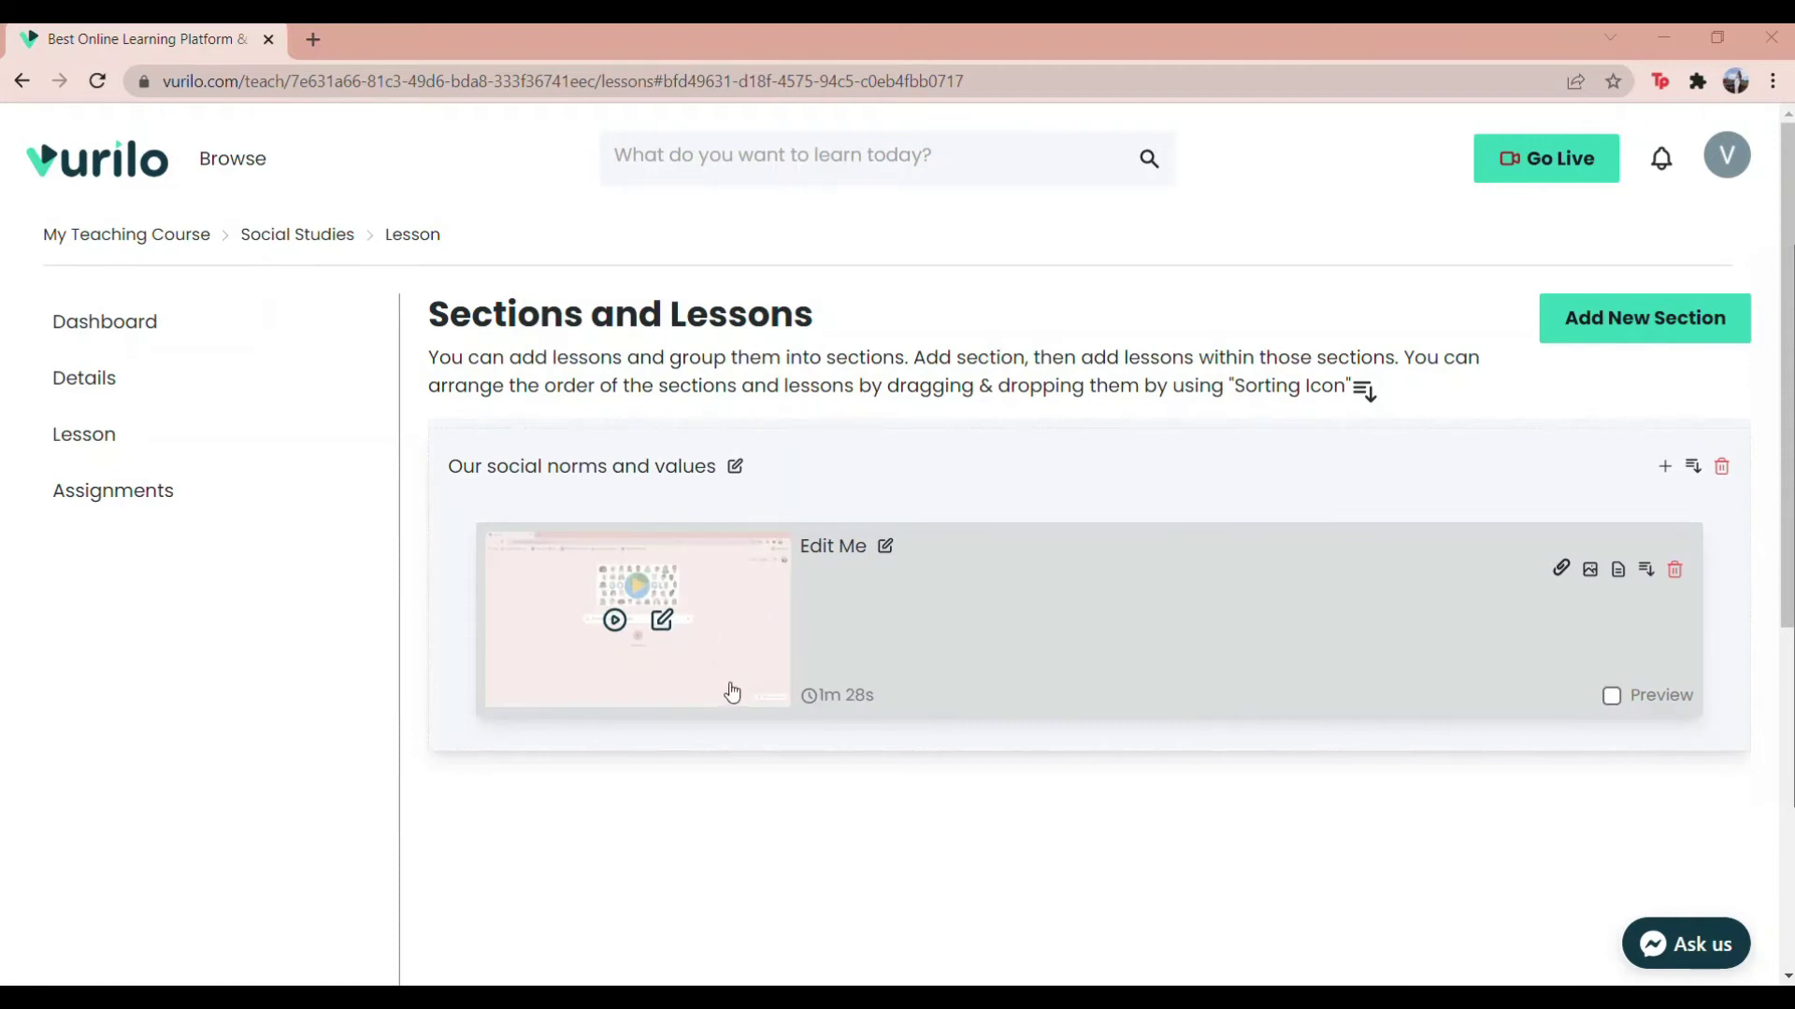
Rename the new lesson as "Our national Heritage"
click(888, 550)
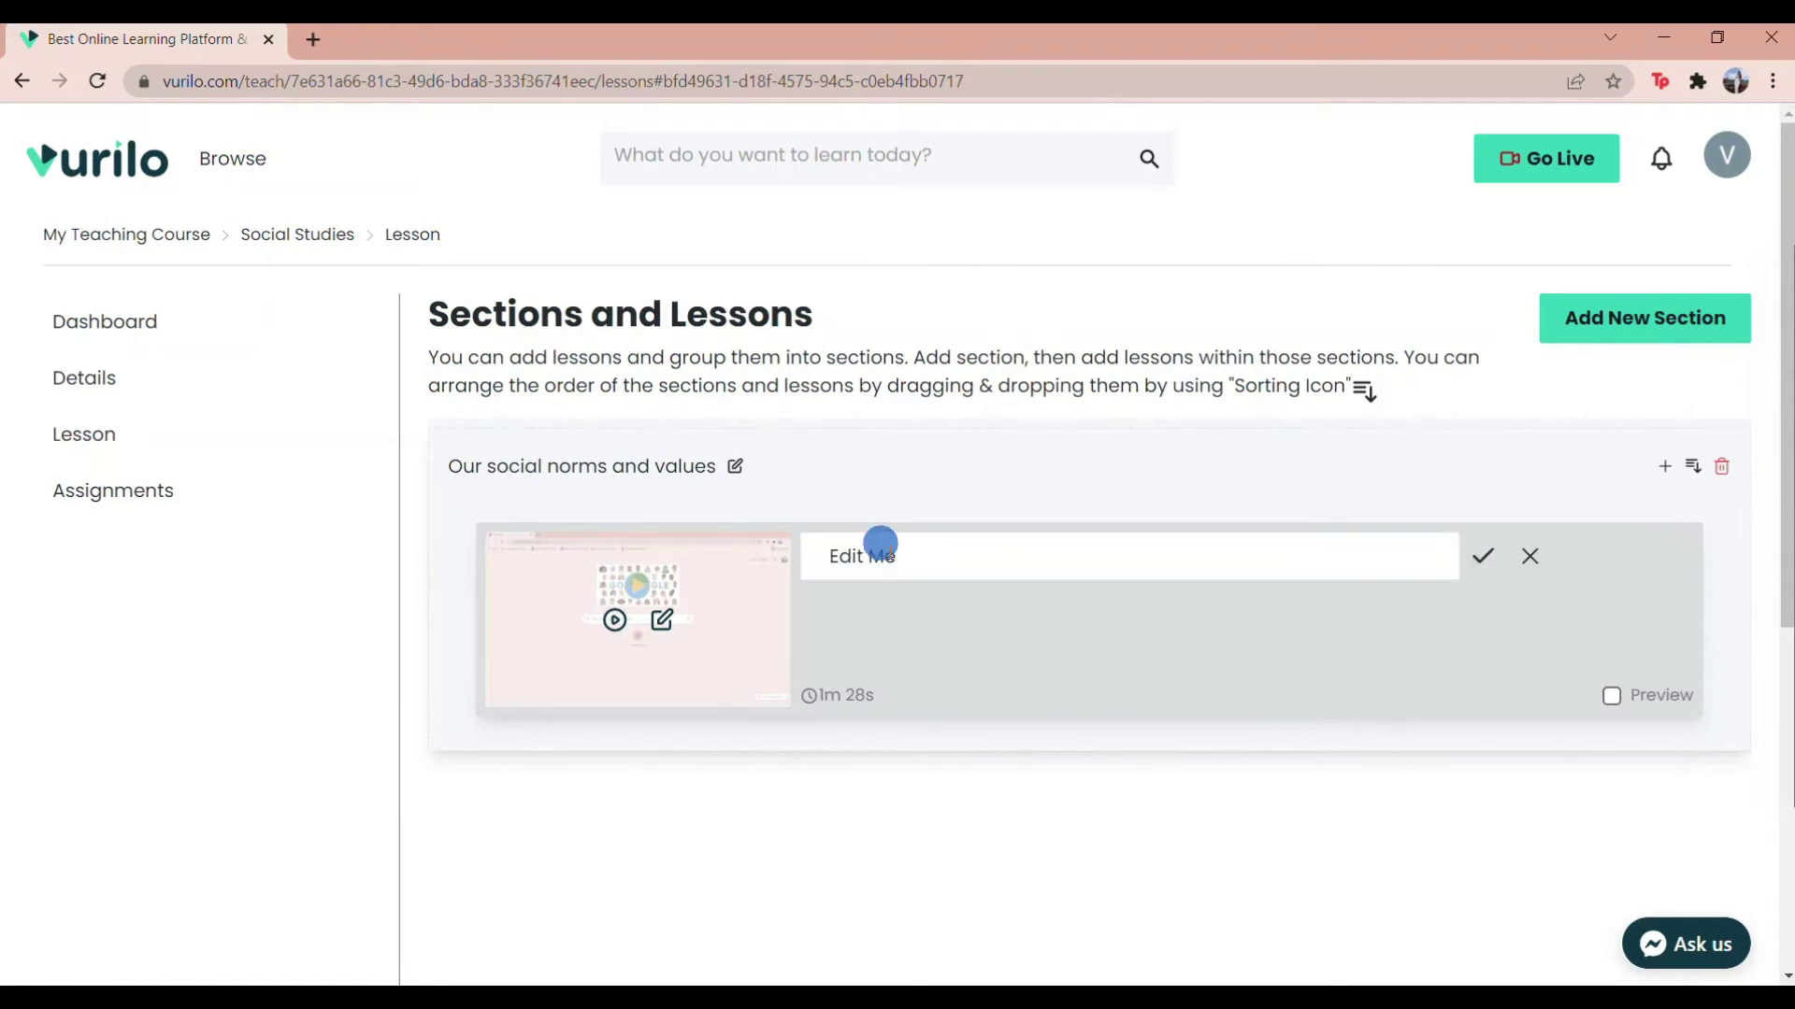
drag(894, 554, 830, 555)
text(Our national Heritage)
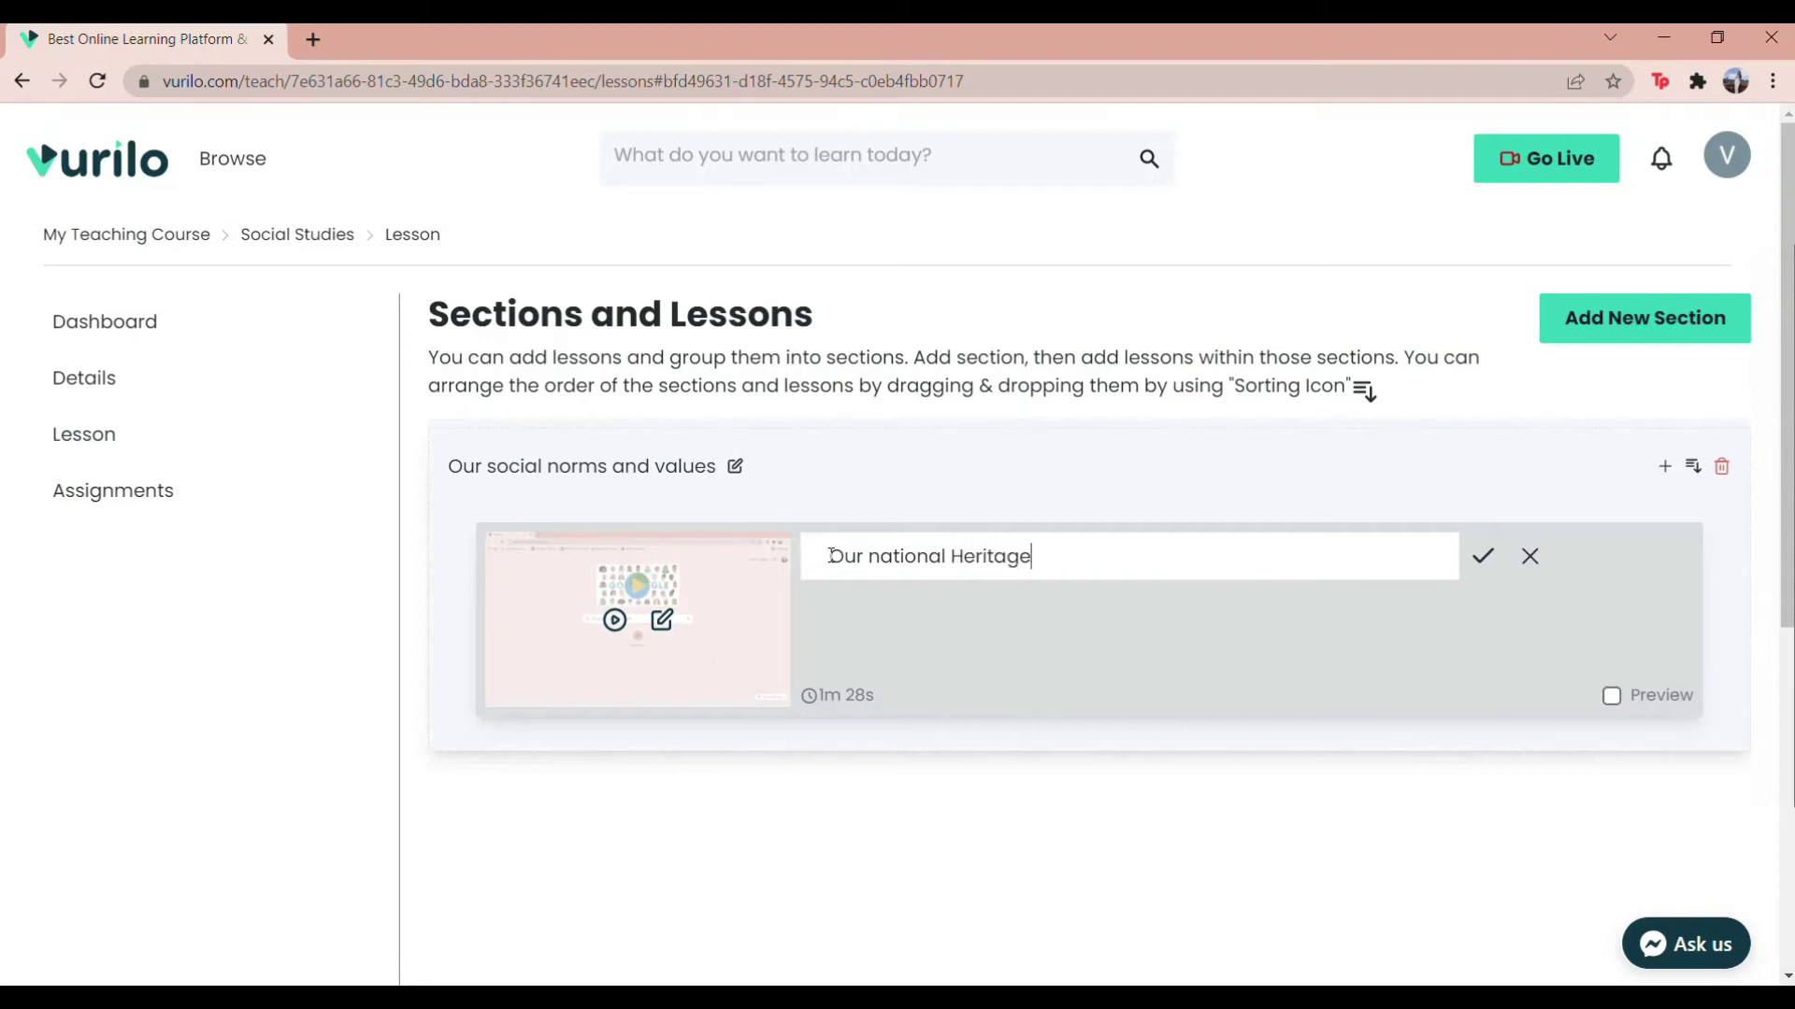
click(1479, 557)
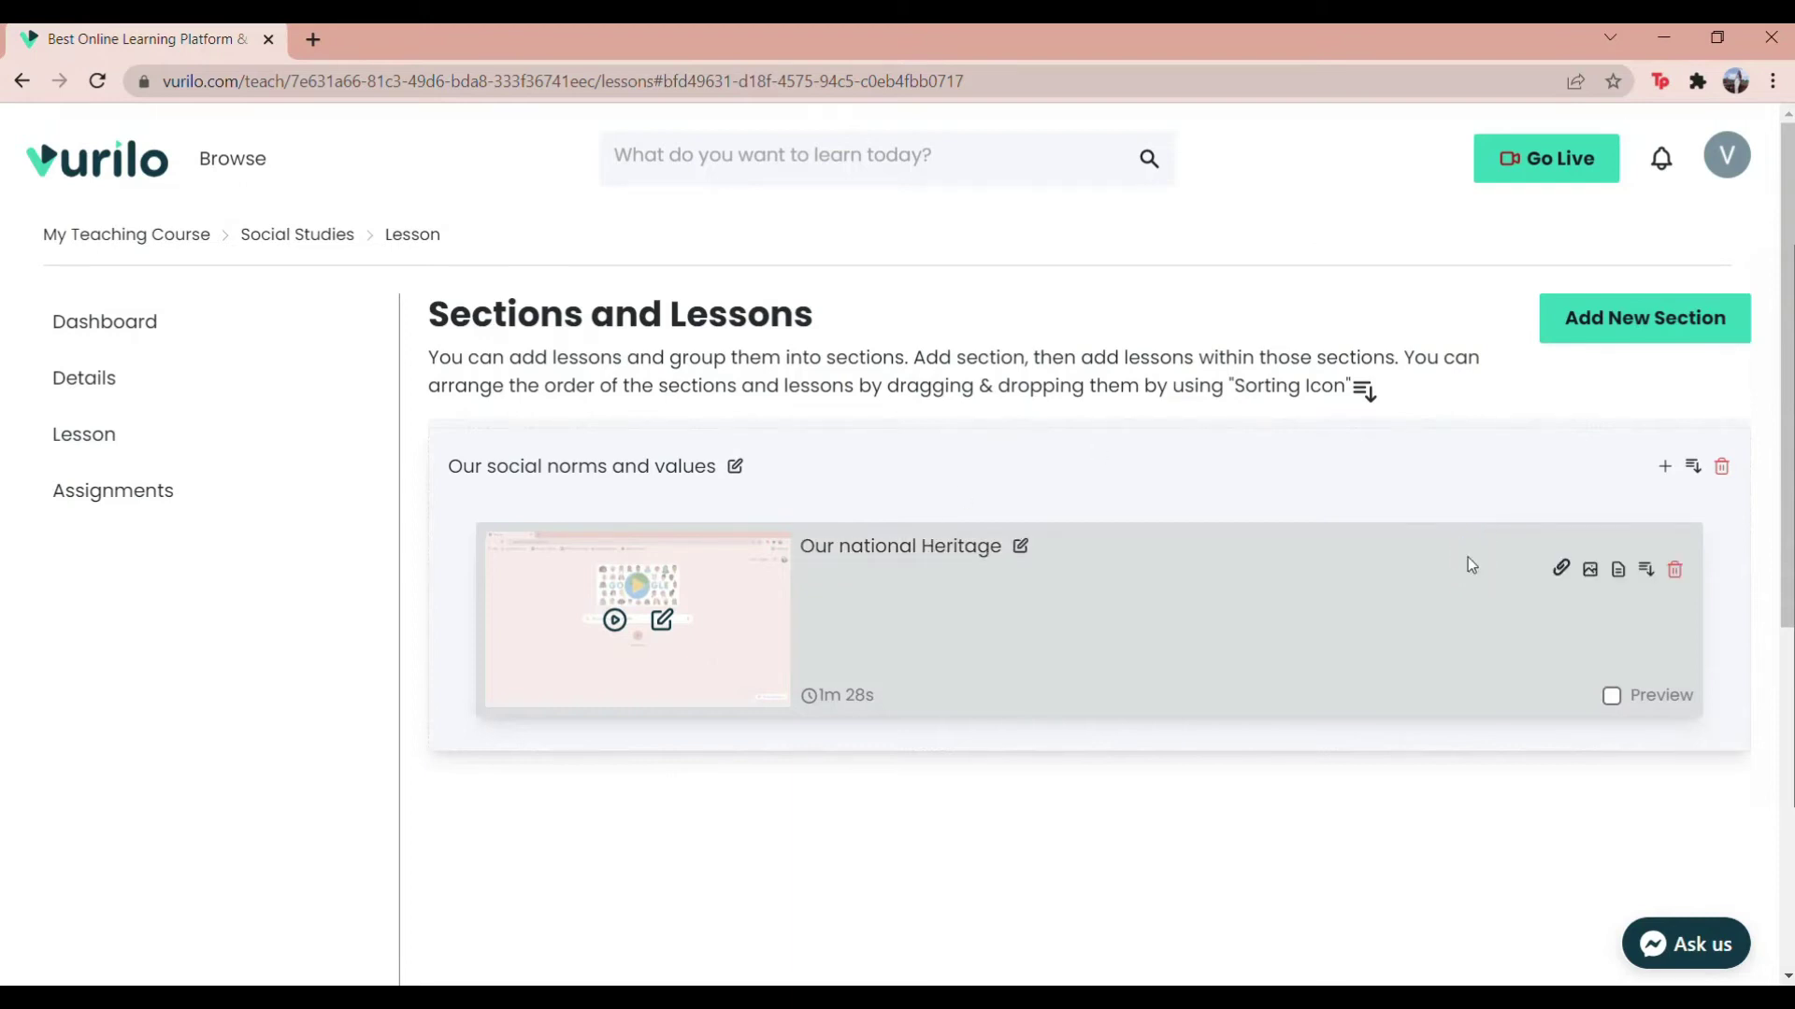
Attach the file test.pdf to the "Our national Heritage" lesson
click(1561, 569)
click(997, 561)
double_click(313, 201)
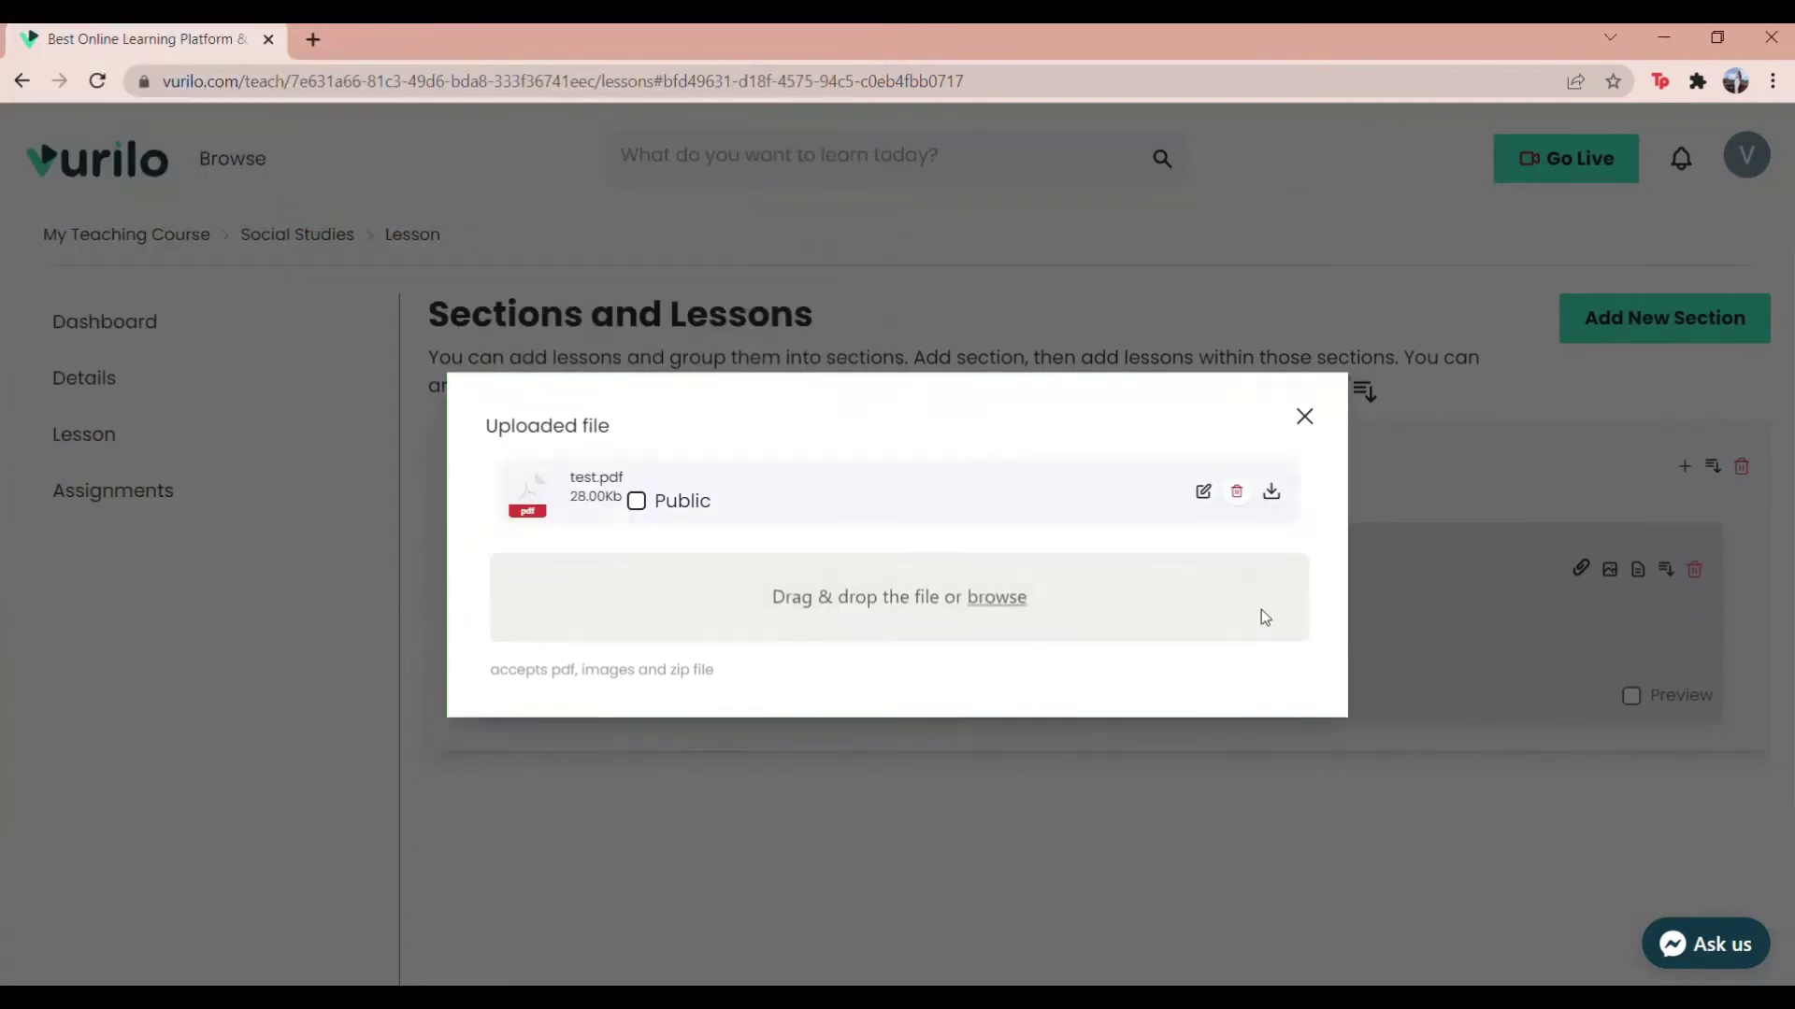
Replace the thumbnail of the "Our national Heritage" lesson with the image thumbnail1.jpg
click(1305, 416)
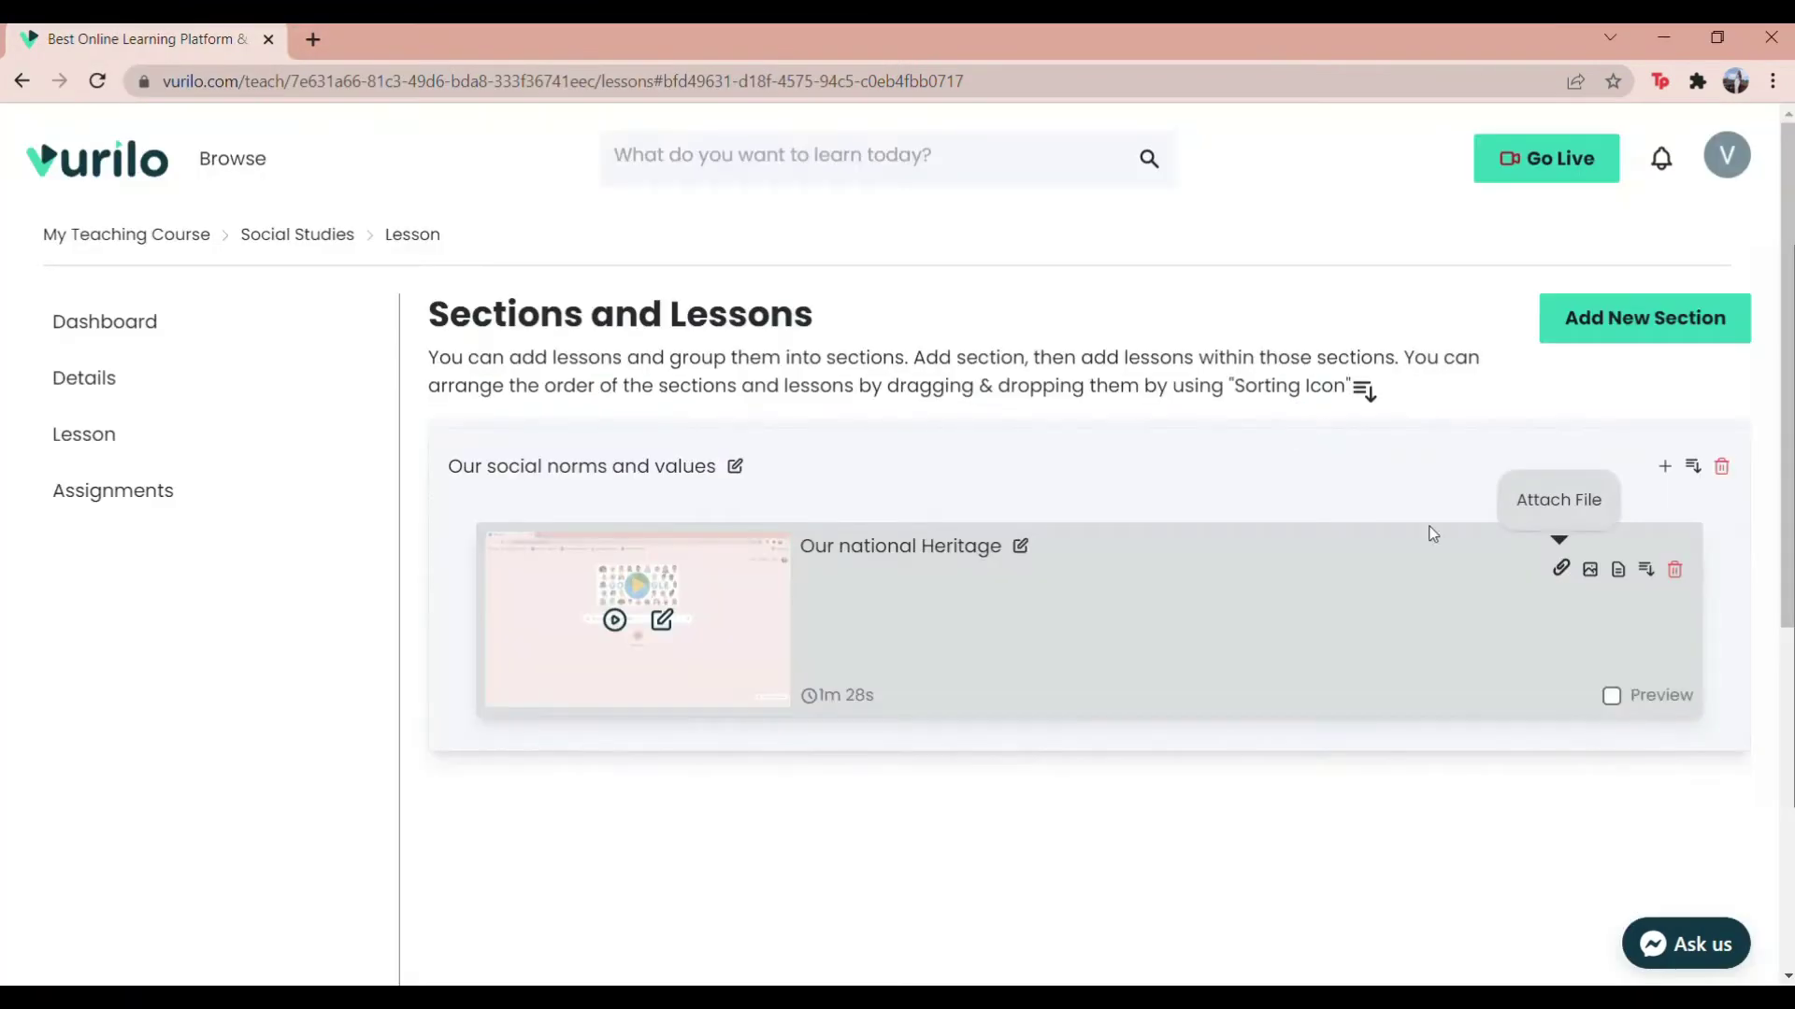
click(1591, 572)
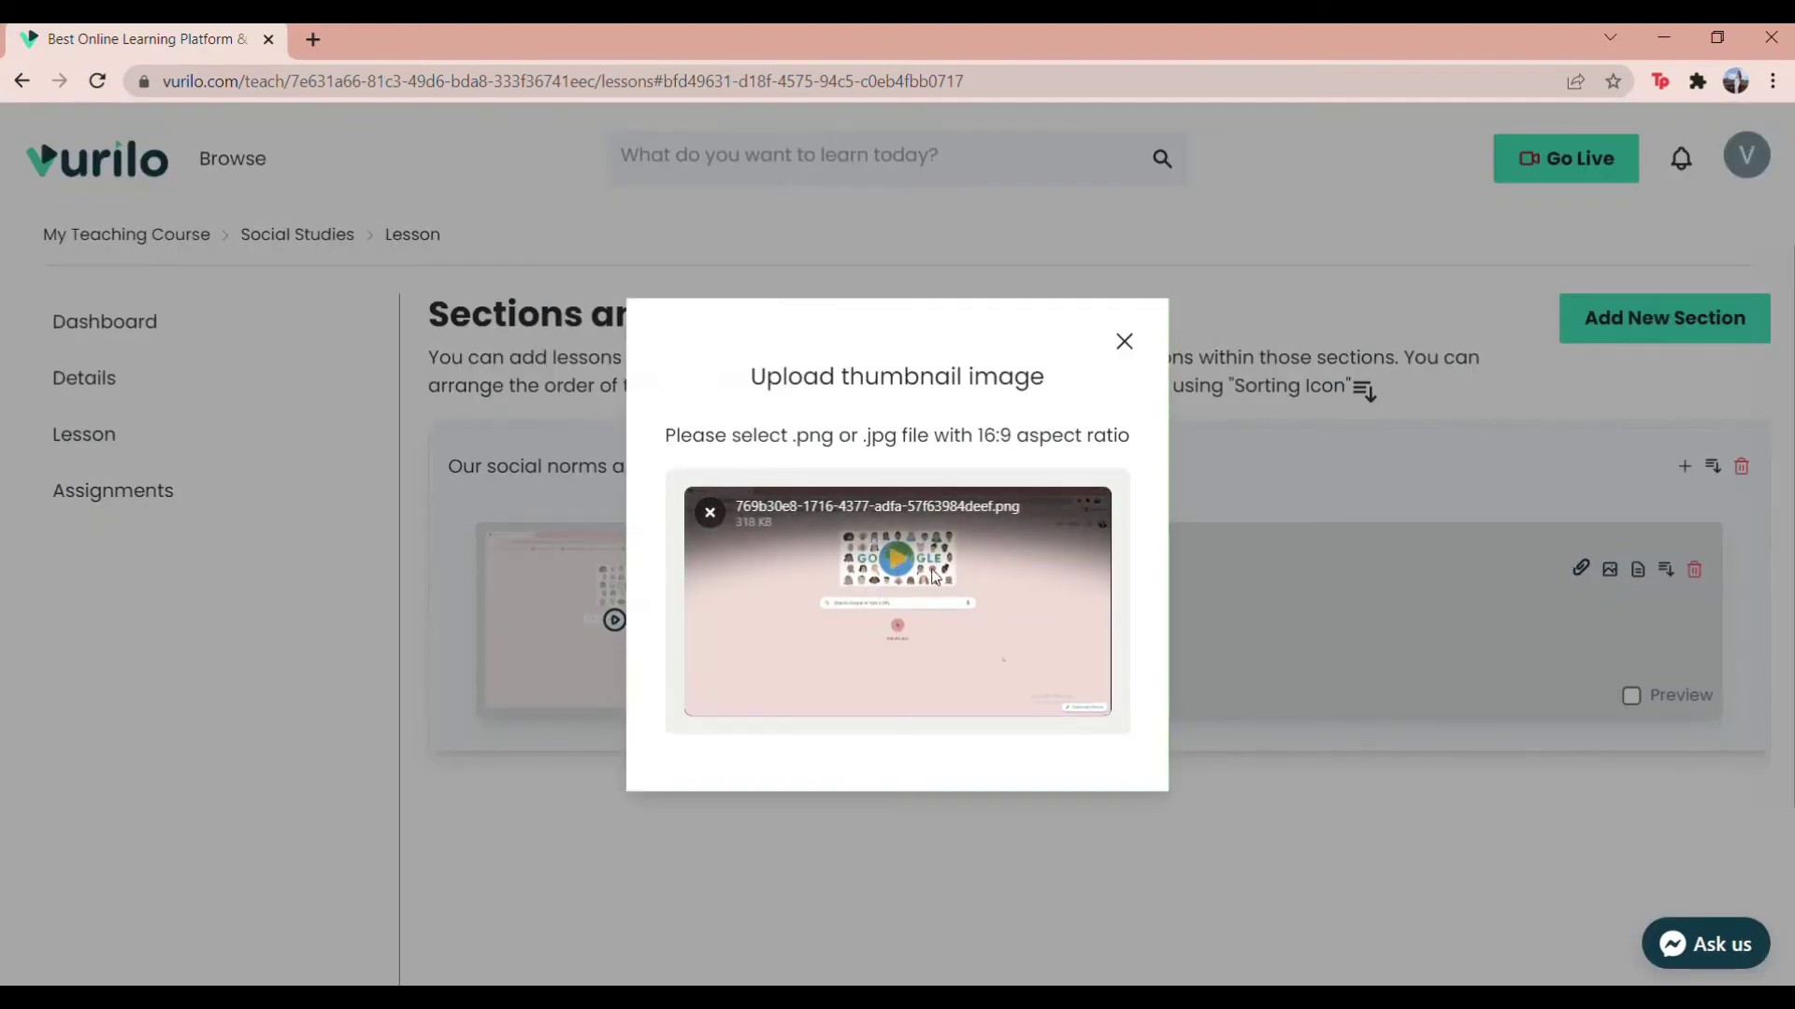
click(711, 514)
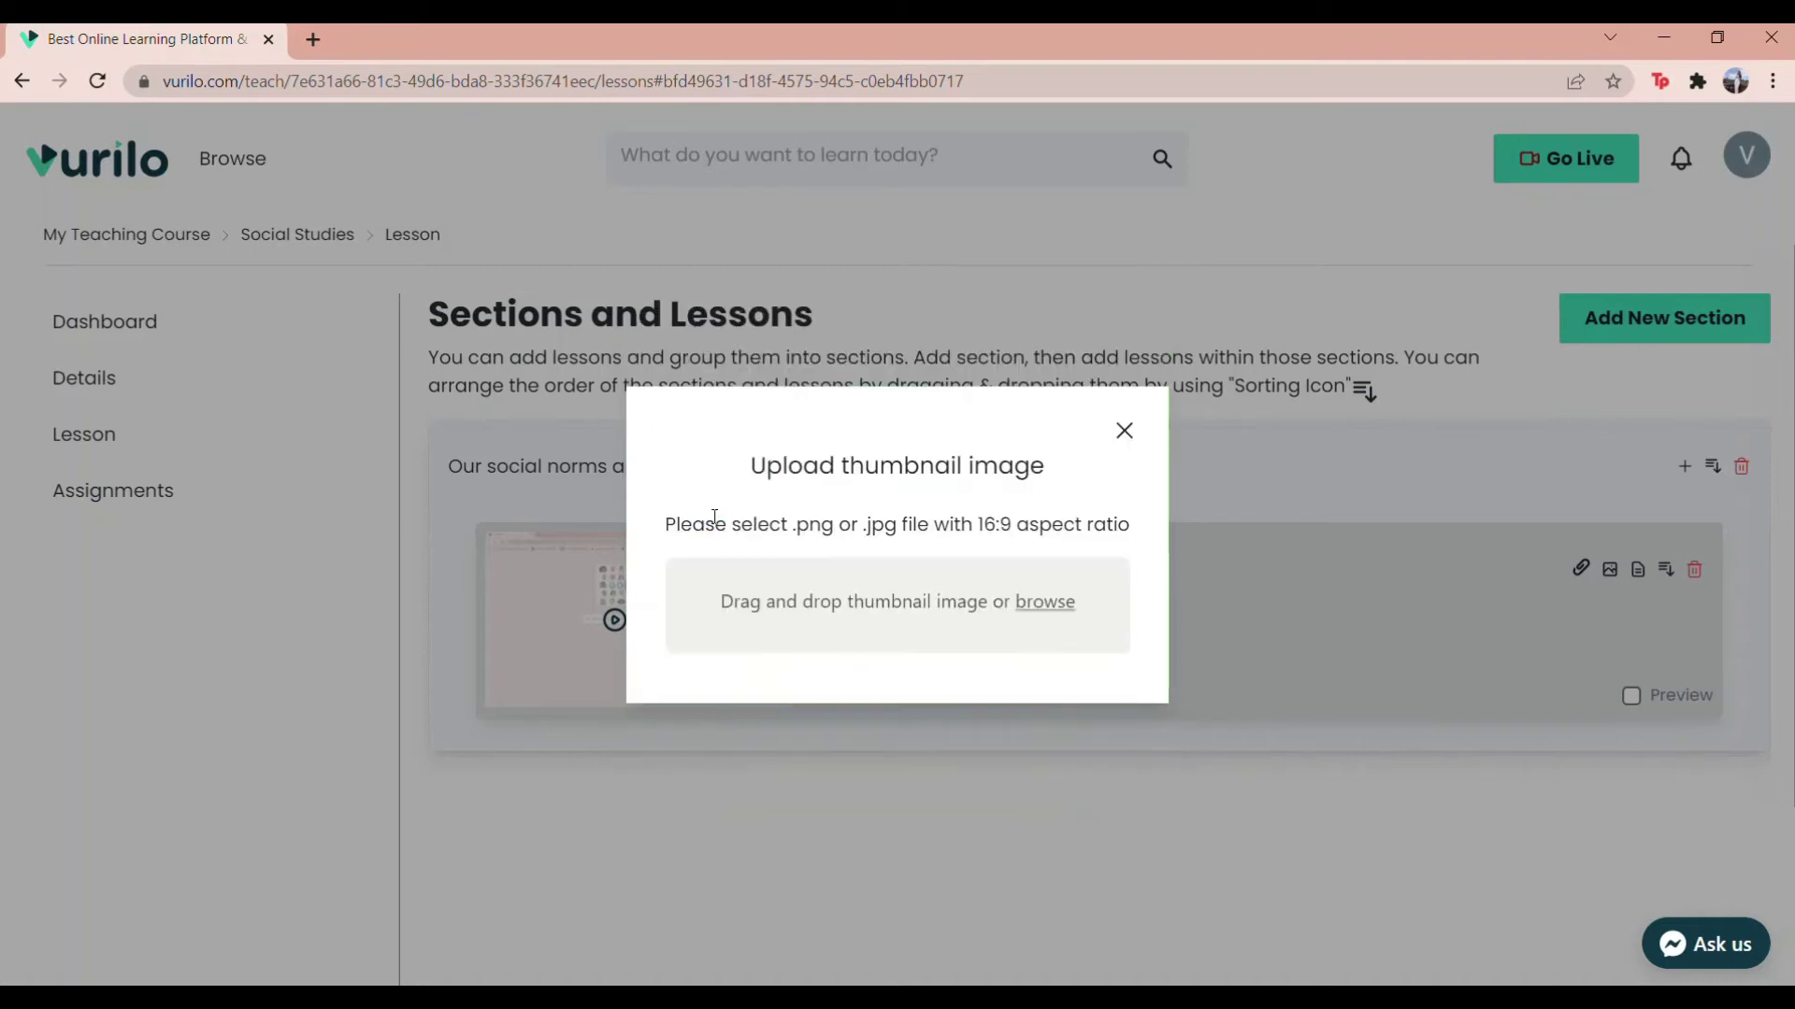
click(1056, 605)
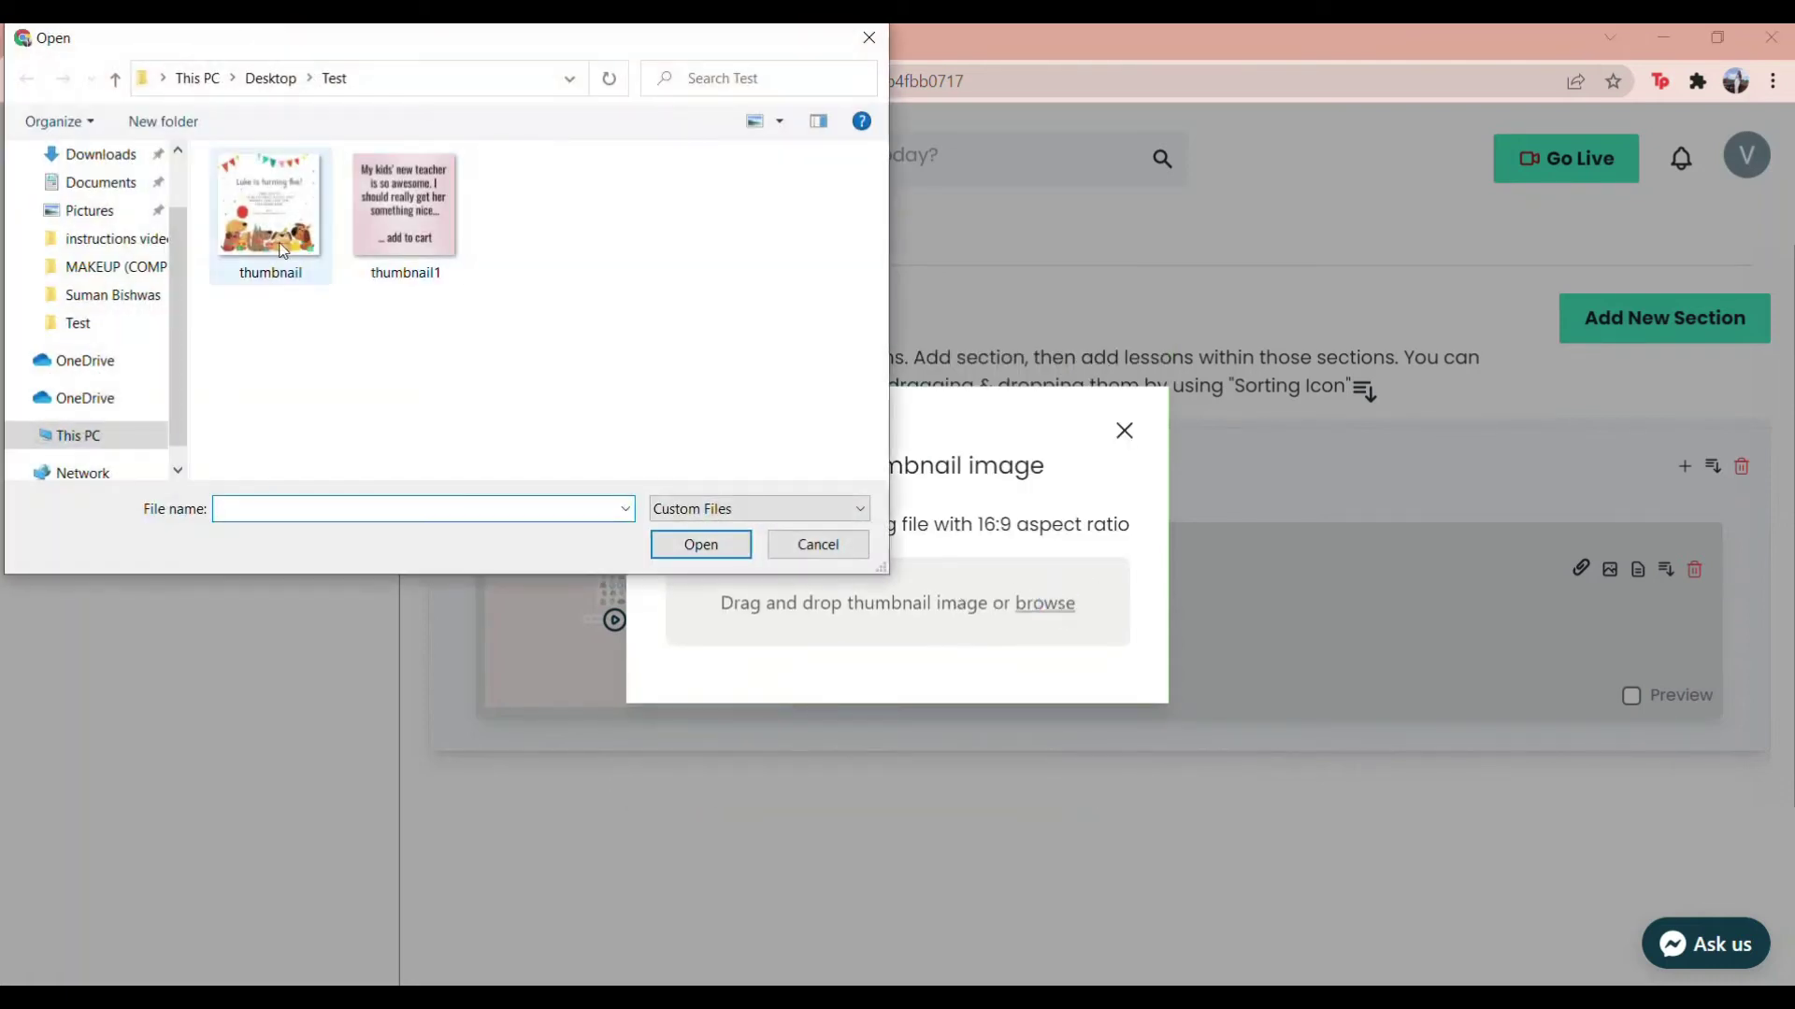
double_click(405, 221)
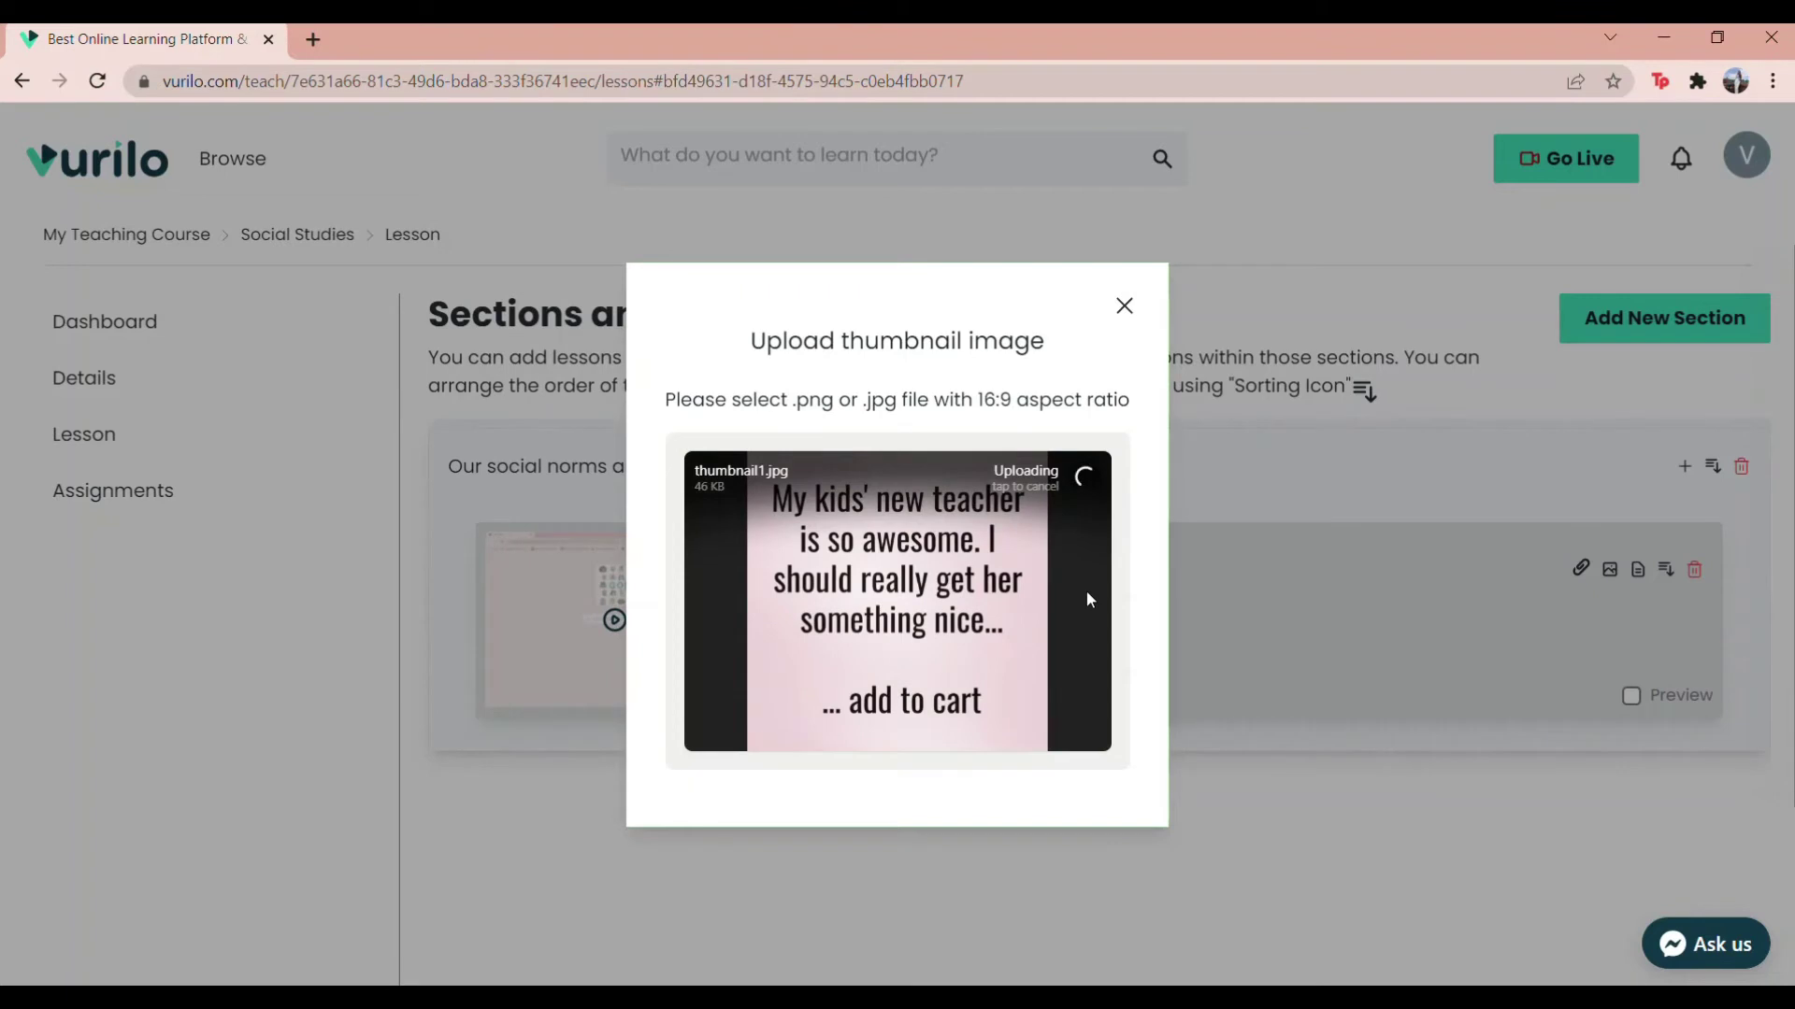
click(1085, 816)
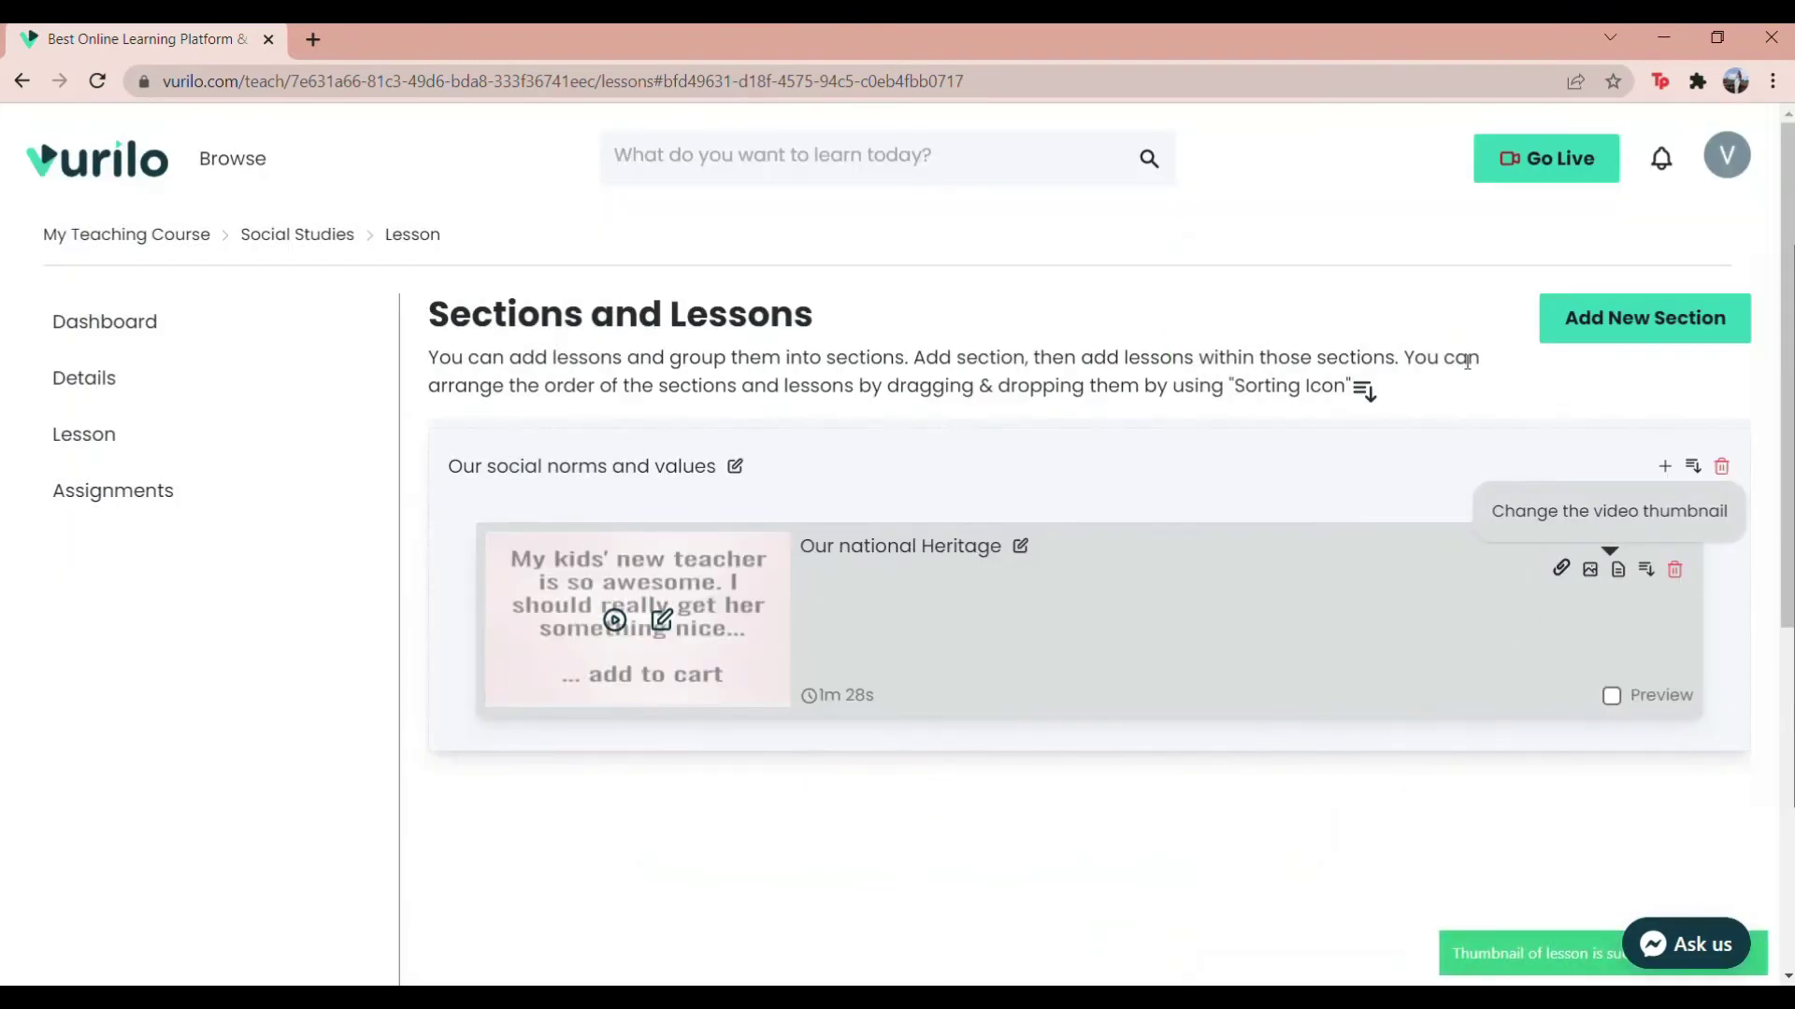
Add the Lorem Ipsum placeholder paragraph as the description of the "Our national Heritage" lesson and submit it
scroll(1161, 609, down, 1)
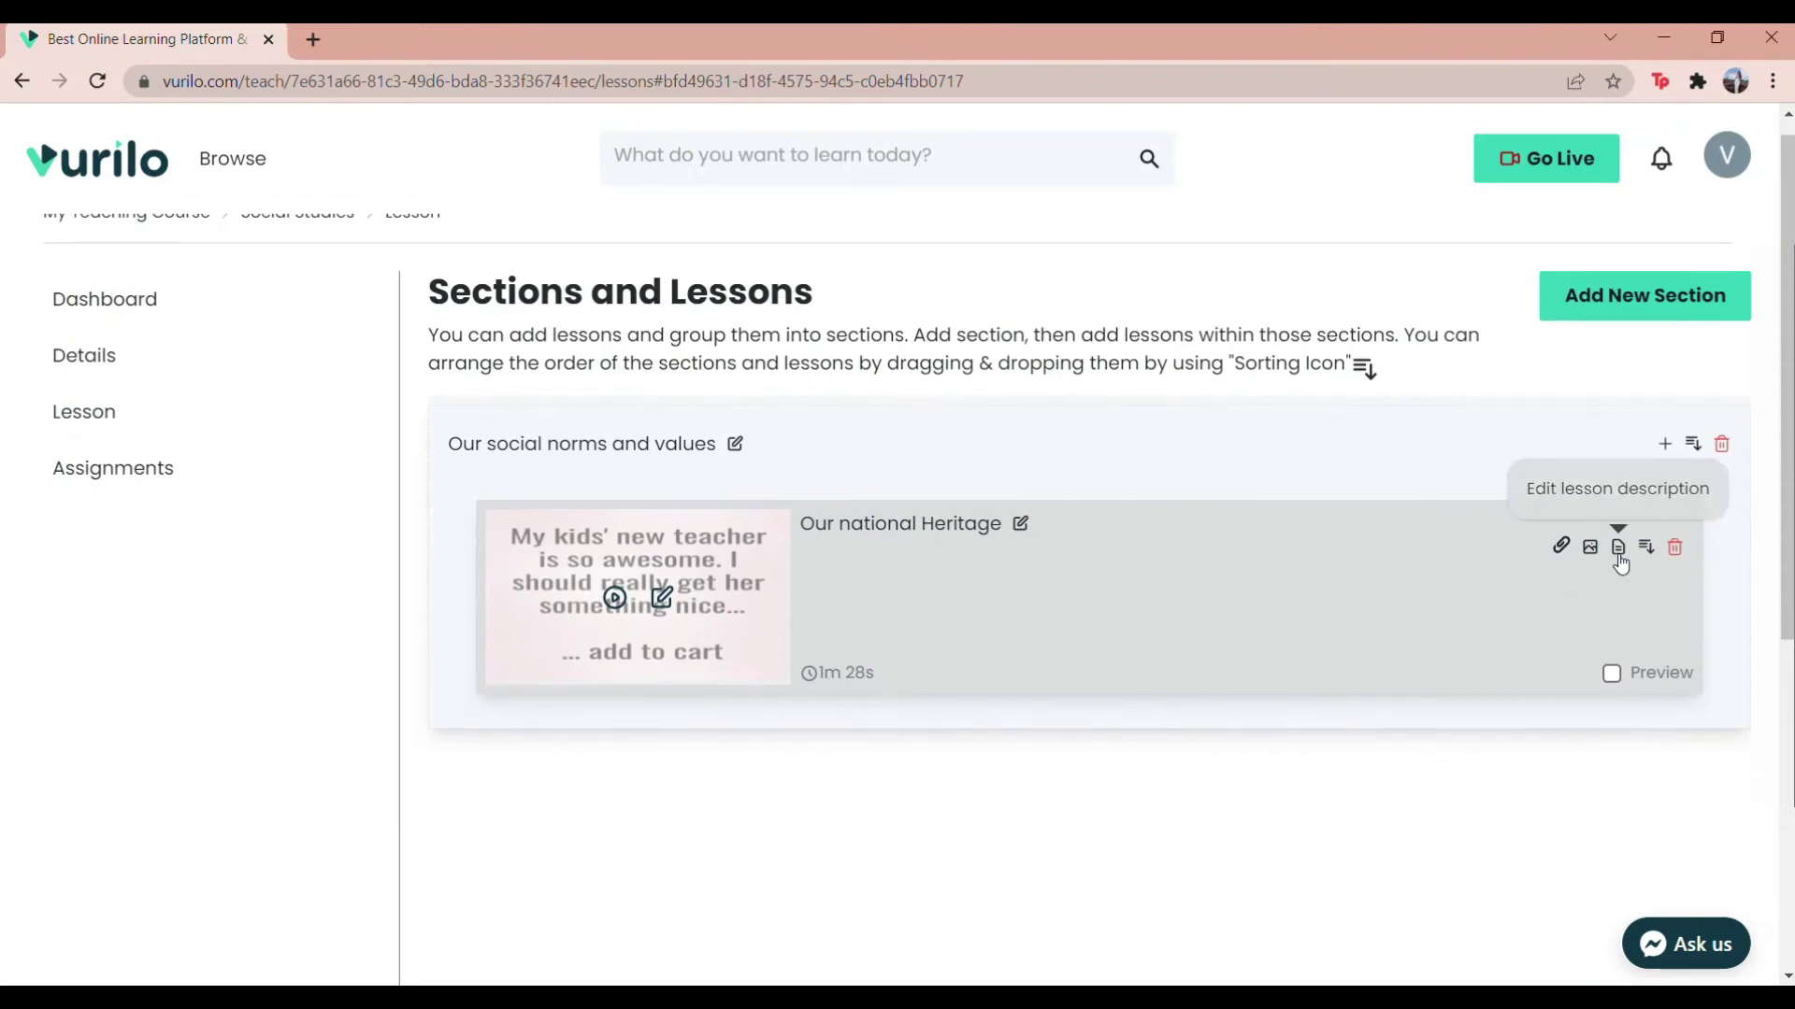
click(1620, 558)
click(1059, 510)
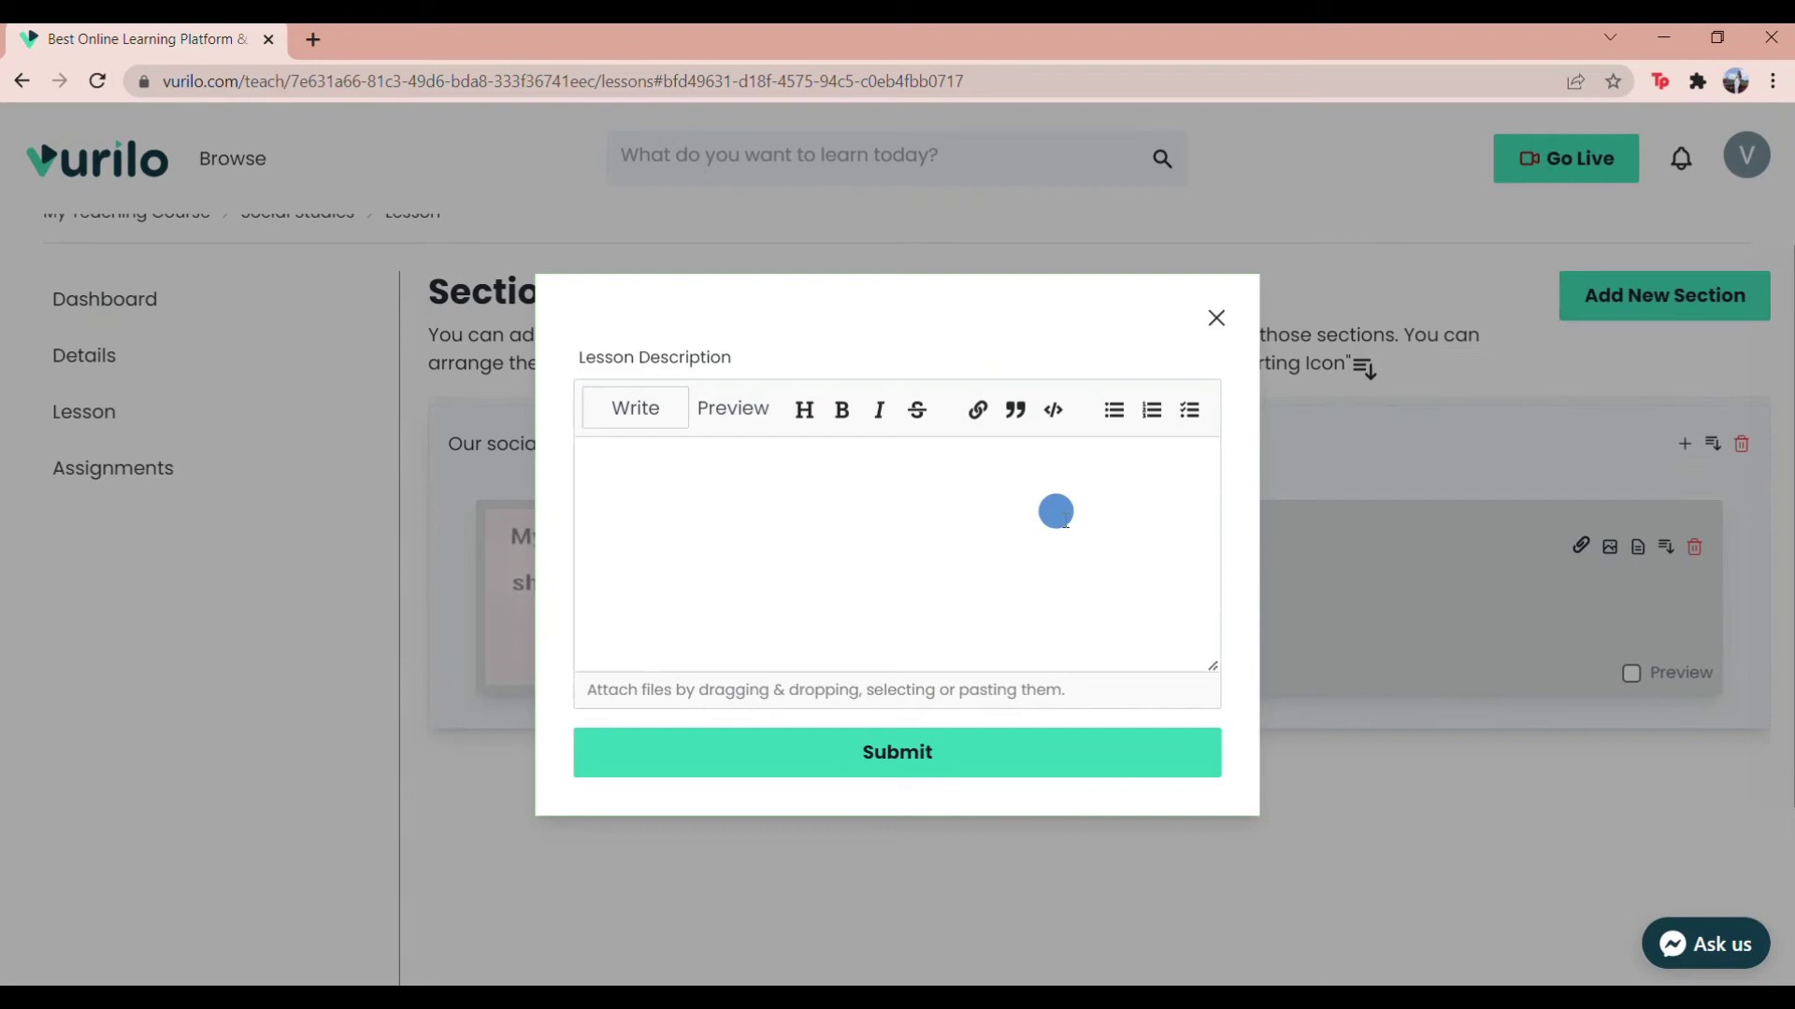
text(Lorem Ipsum is simply dummy text of the printing and typesetting industry. Lorem Ipsum has been the industry's standard dummy text ever since the 1500s, when an unknown printer took a galley of type and scrambled it to make a type specimen book.)
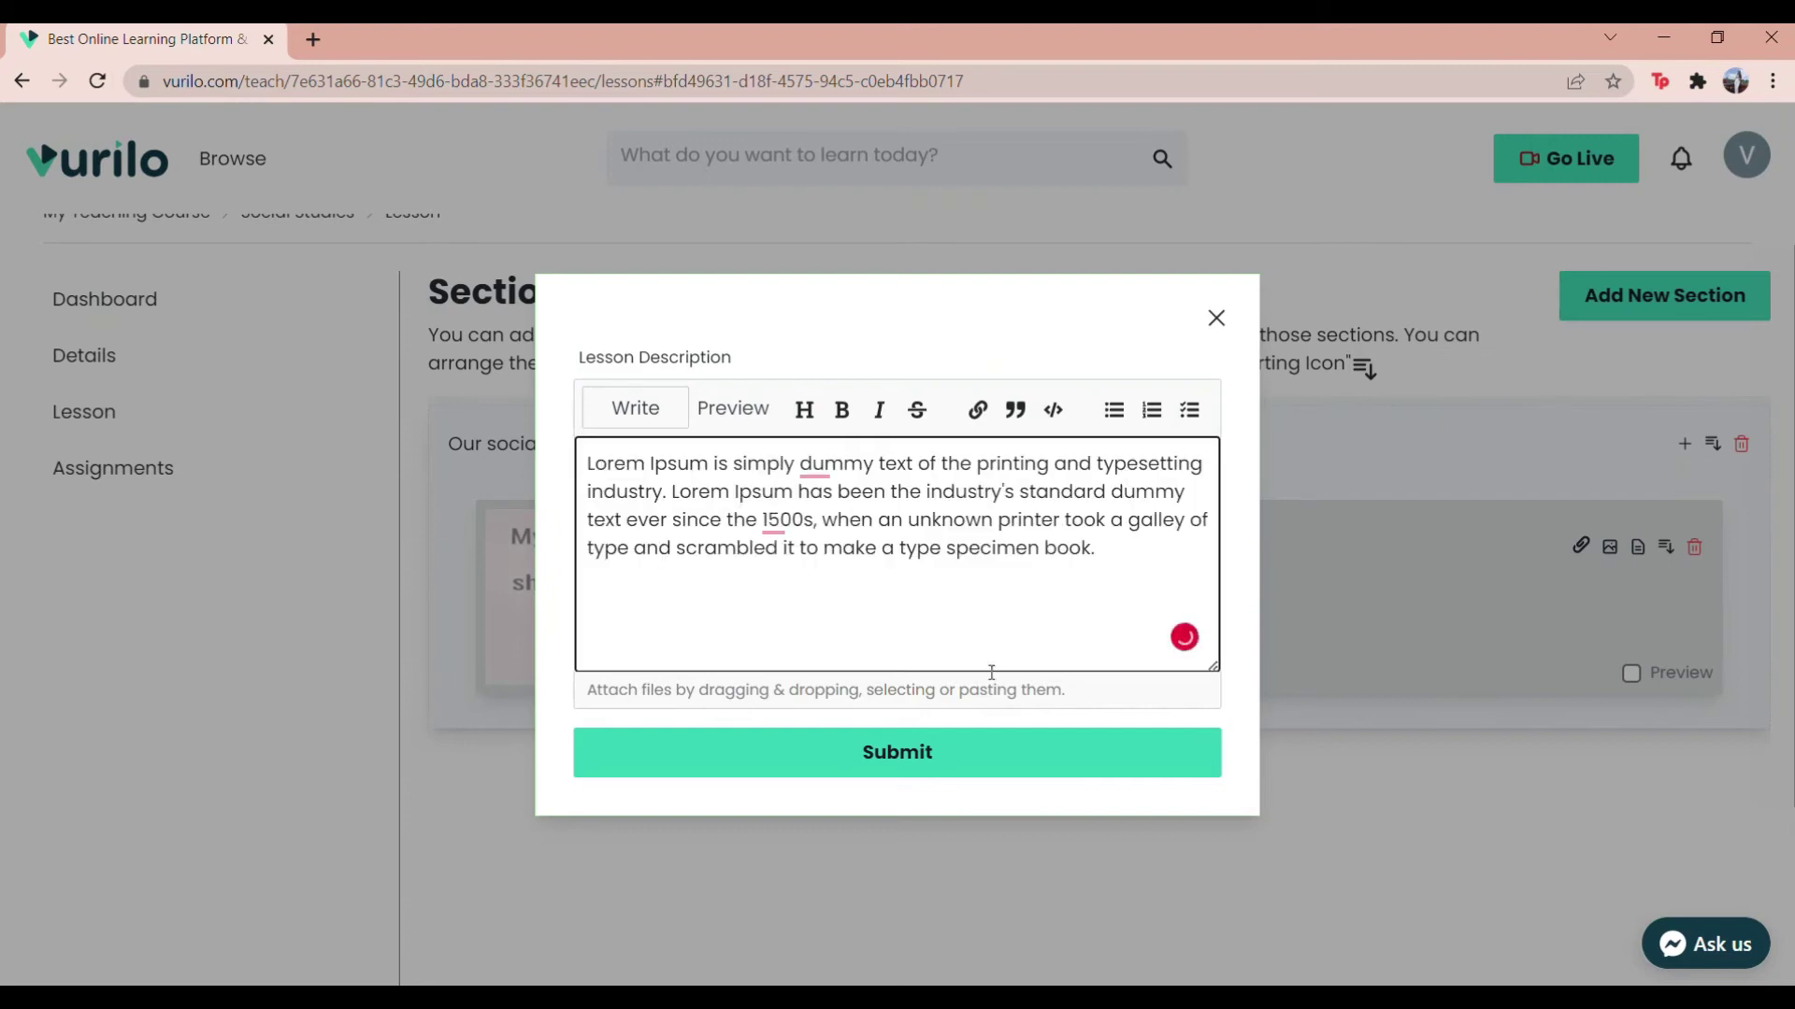
click(955, 748)
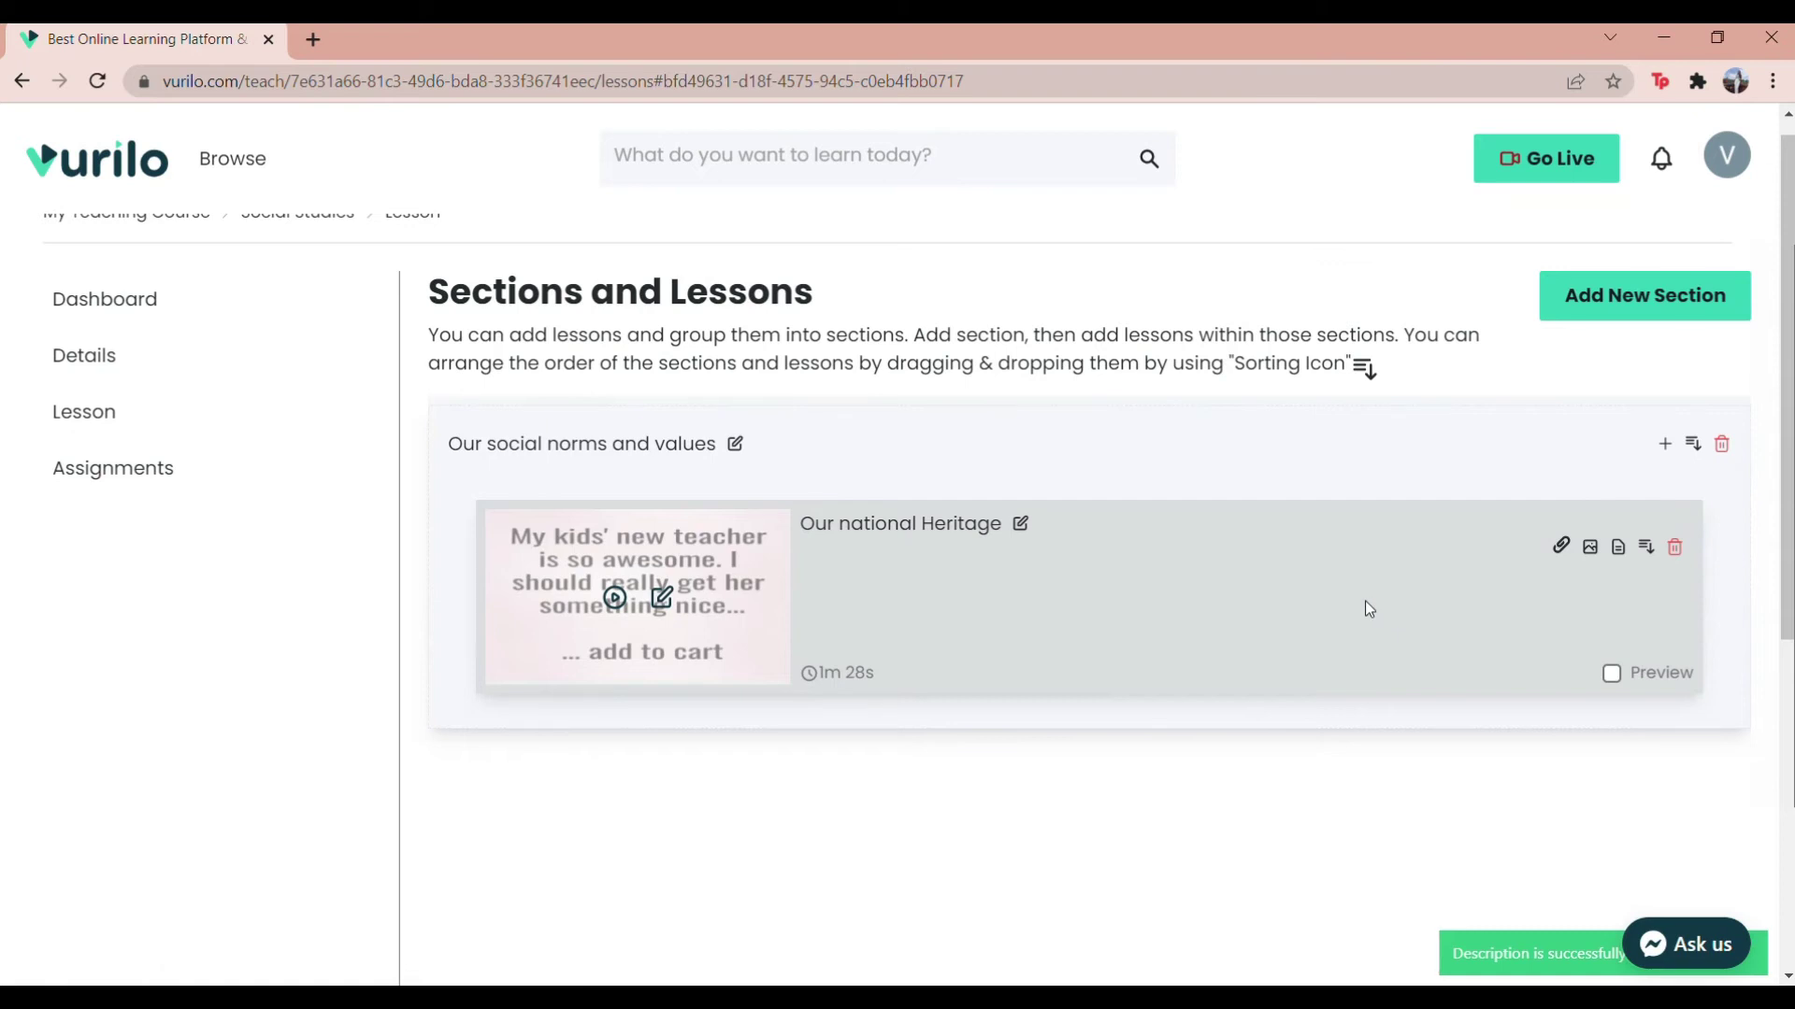
Add a second lesson to the "Our social norms and values" section and delete that empty lesson again
click(1665, 445)
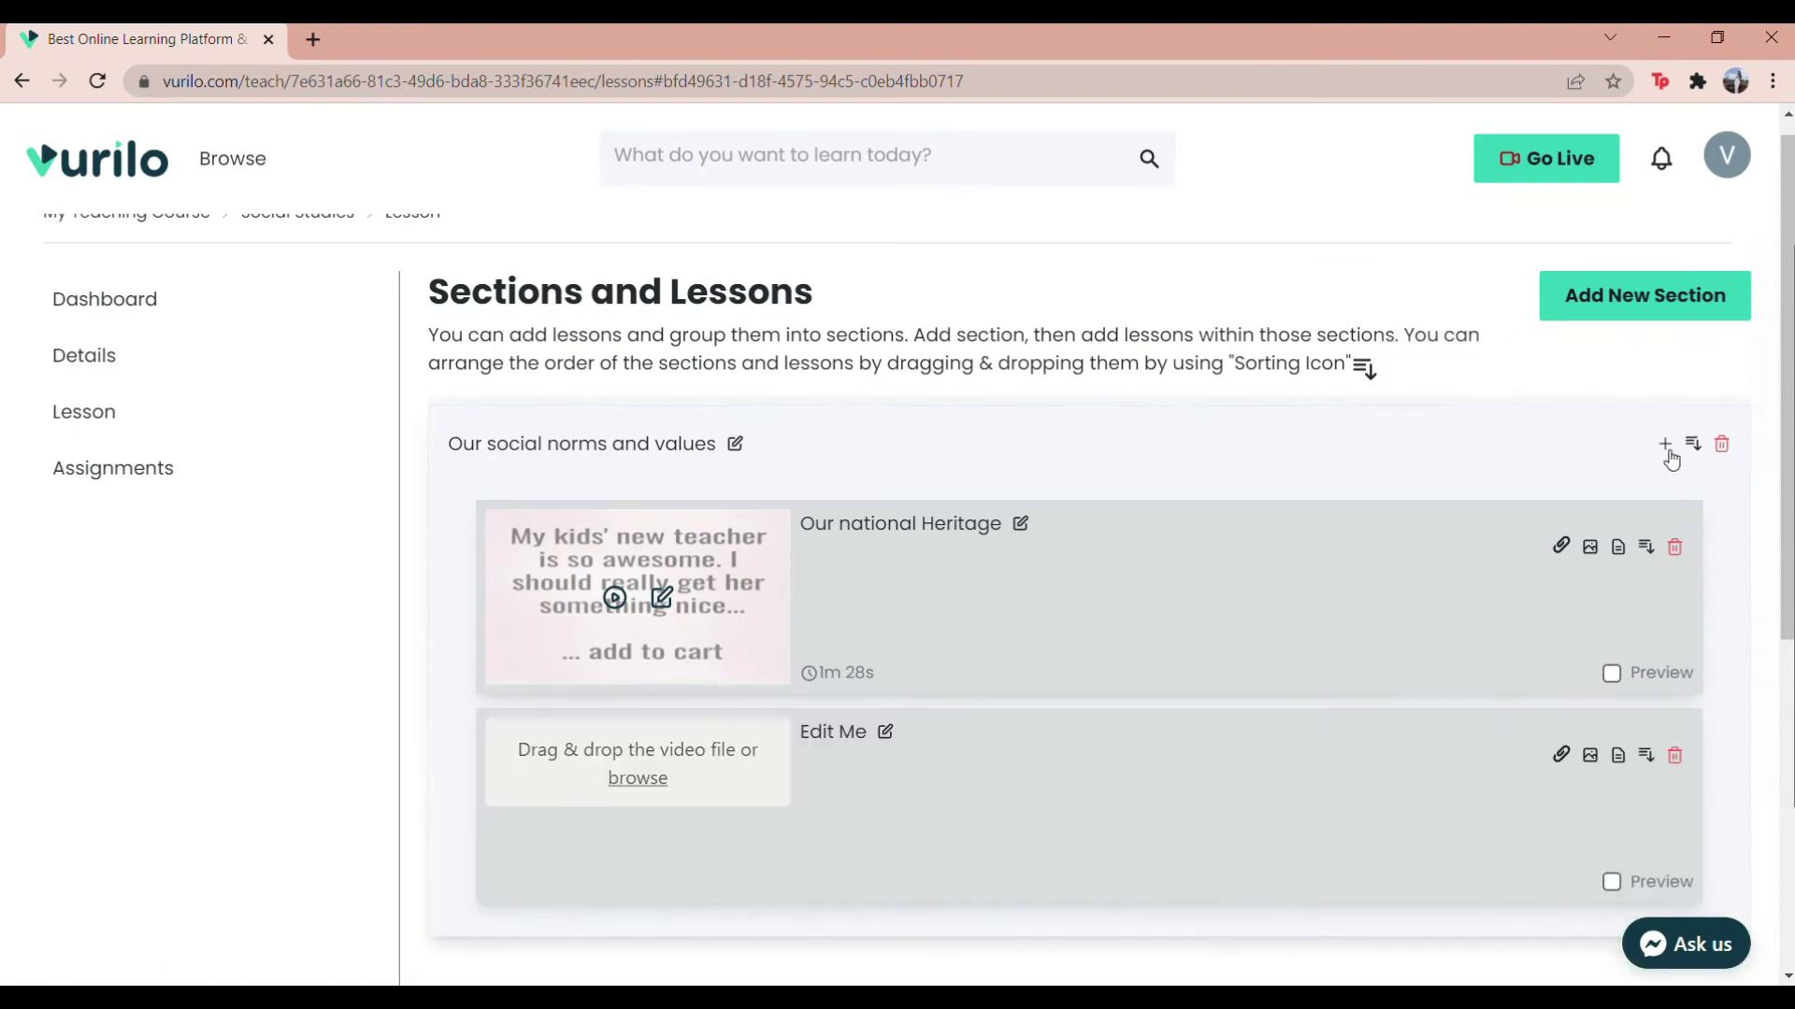
scroll(1173, 708, down, 1)
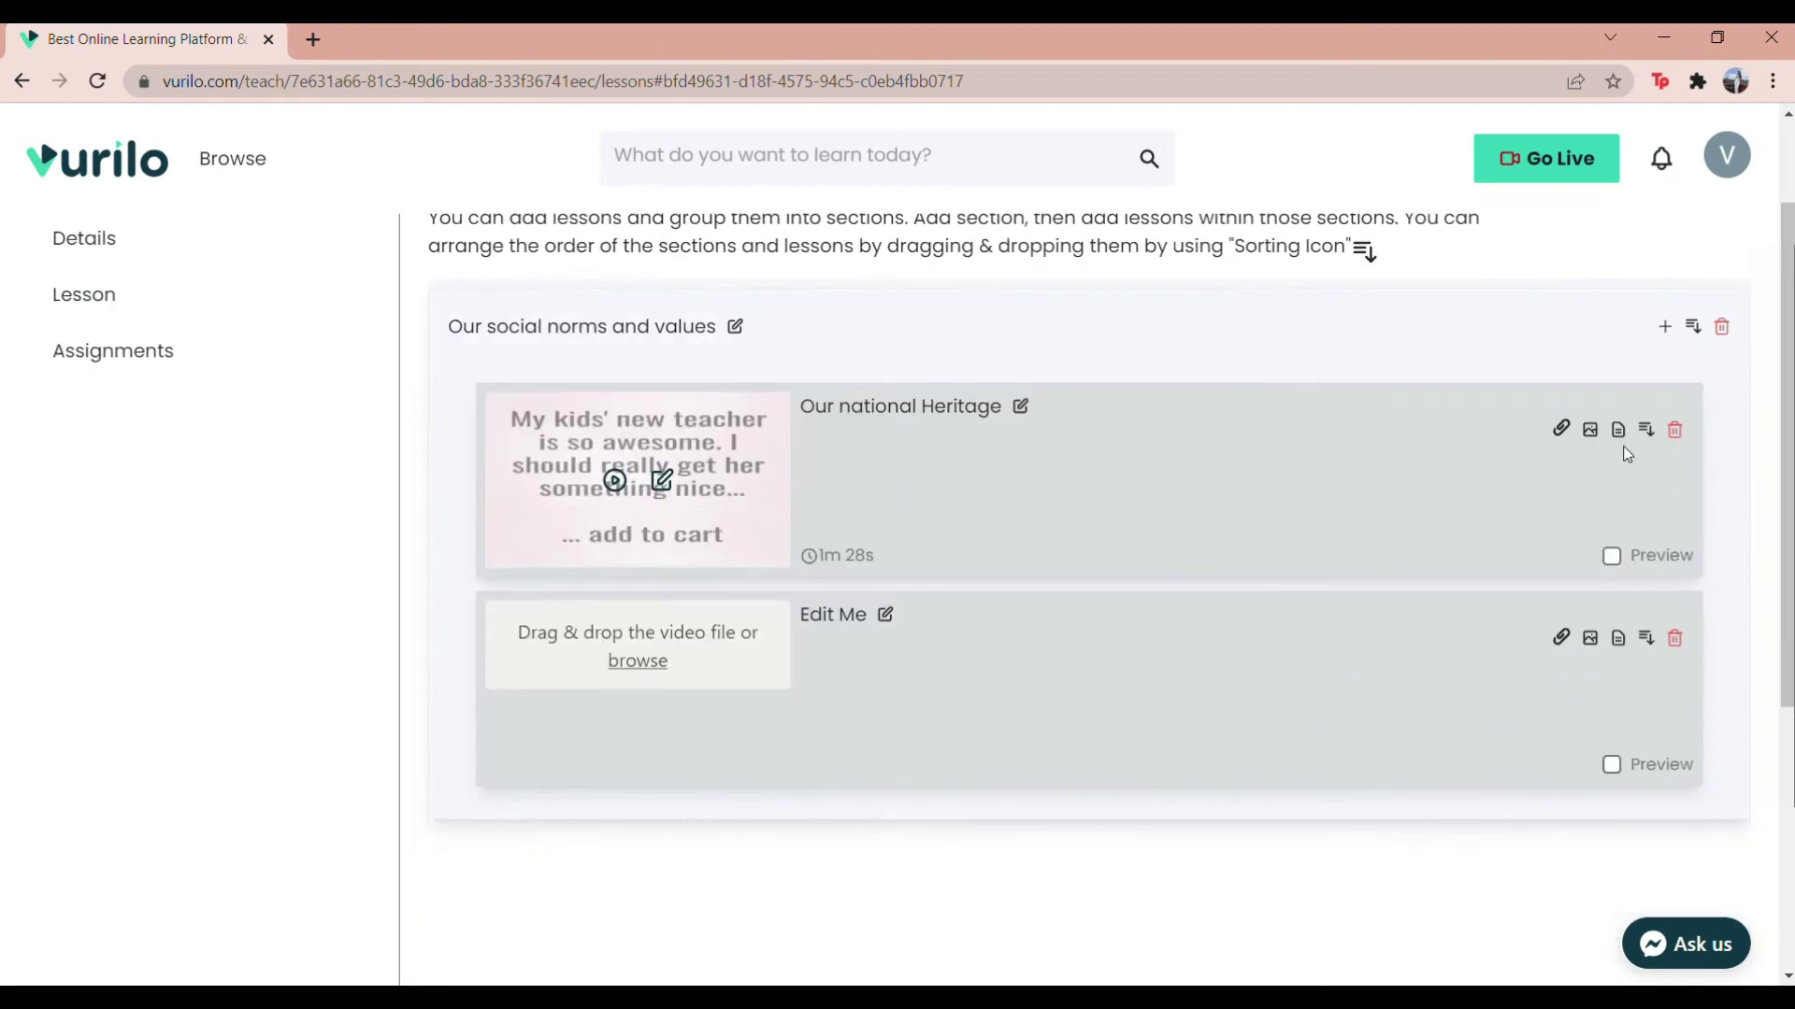
click(1630, 563)
mouse_move(1646, 430)
mouse_down()
mouse_move(1618, 689)
mouse_move(1606, 437)
mouse_move(1643, 428)
mouse_up()
click(1674, 638)
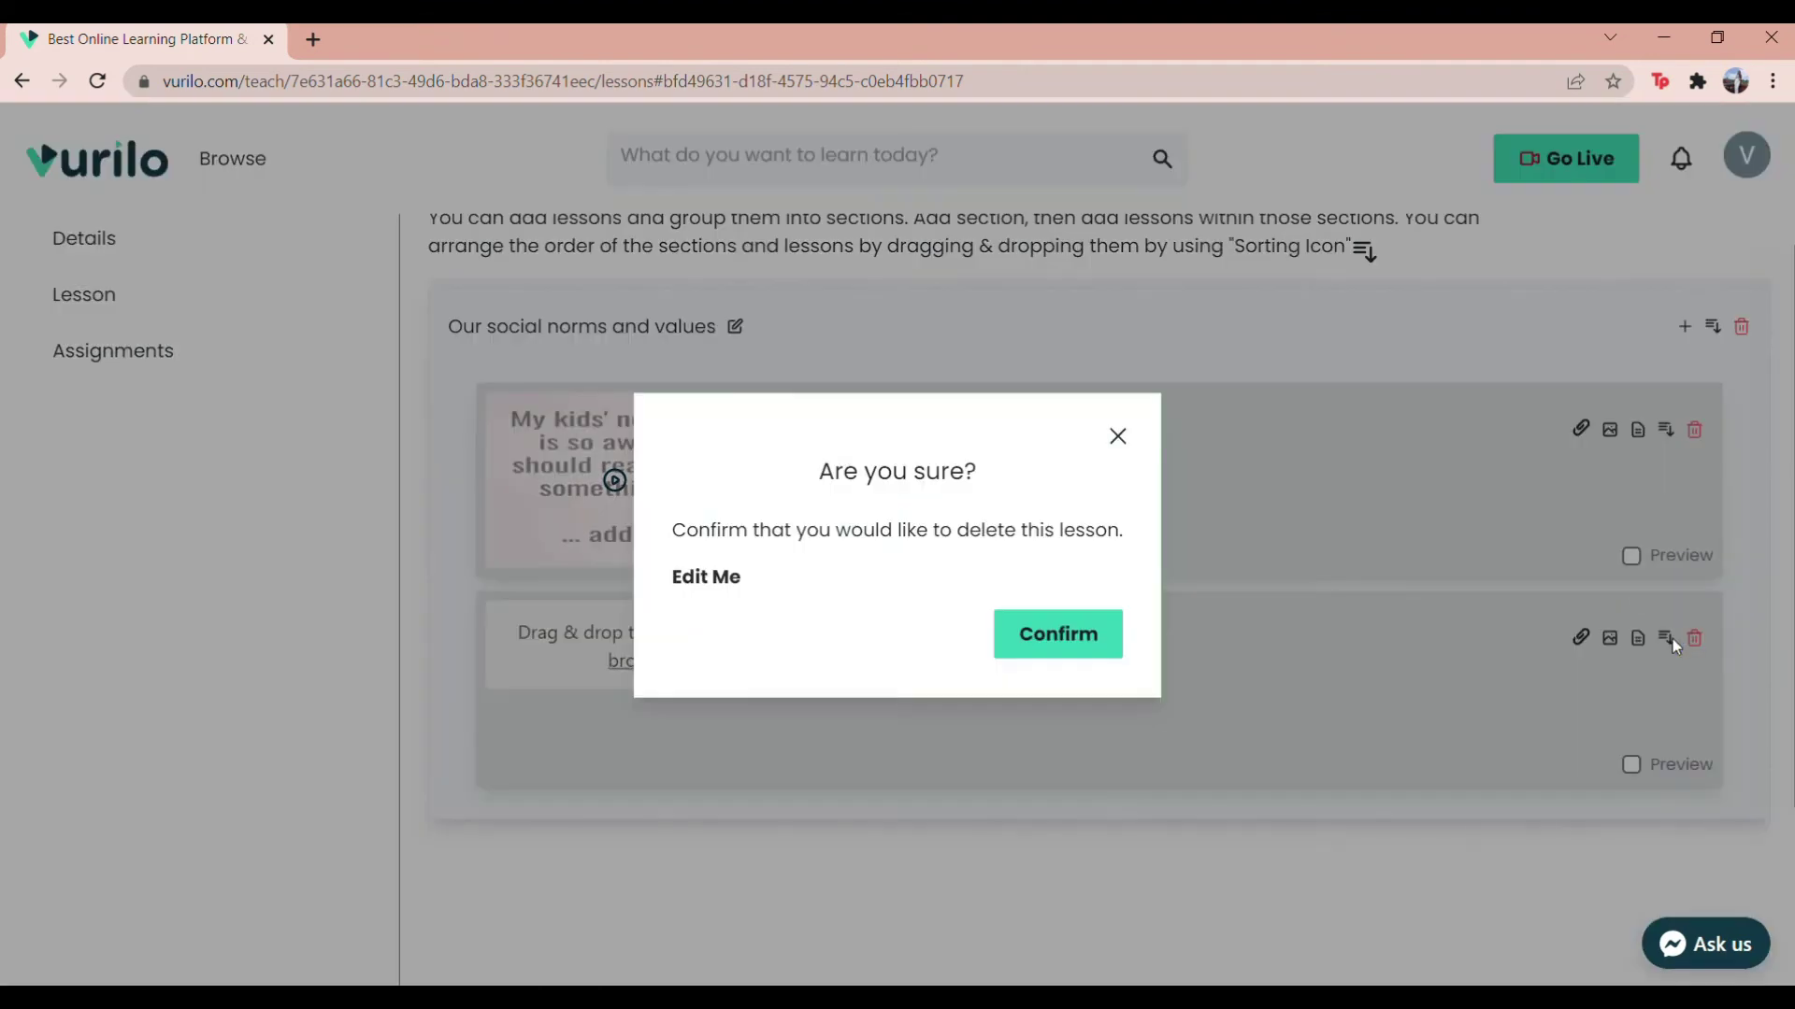
click(1084, 642)
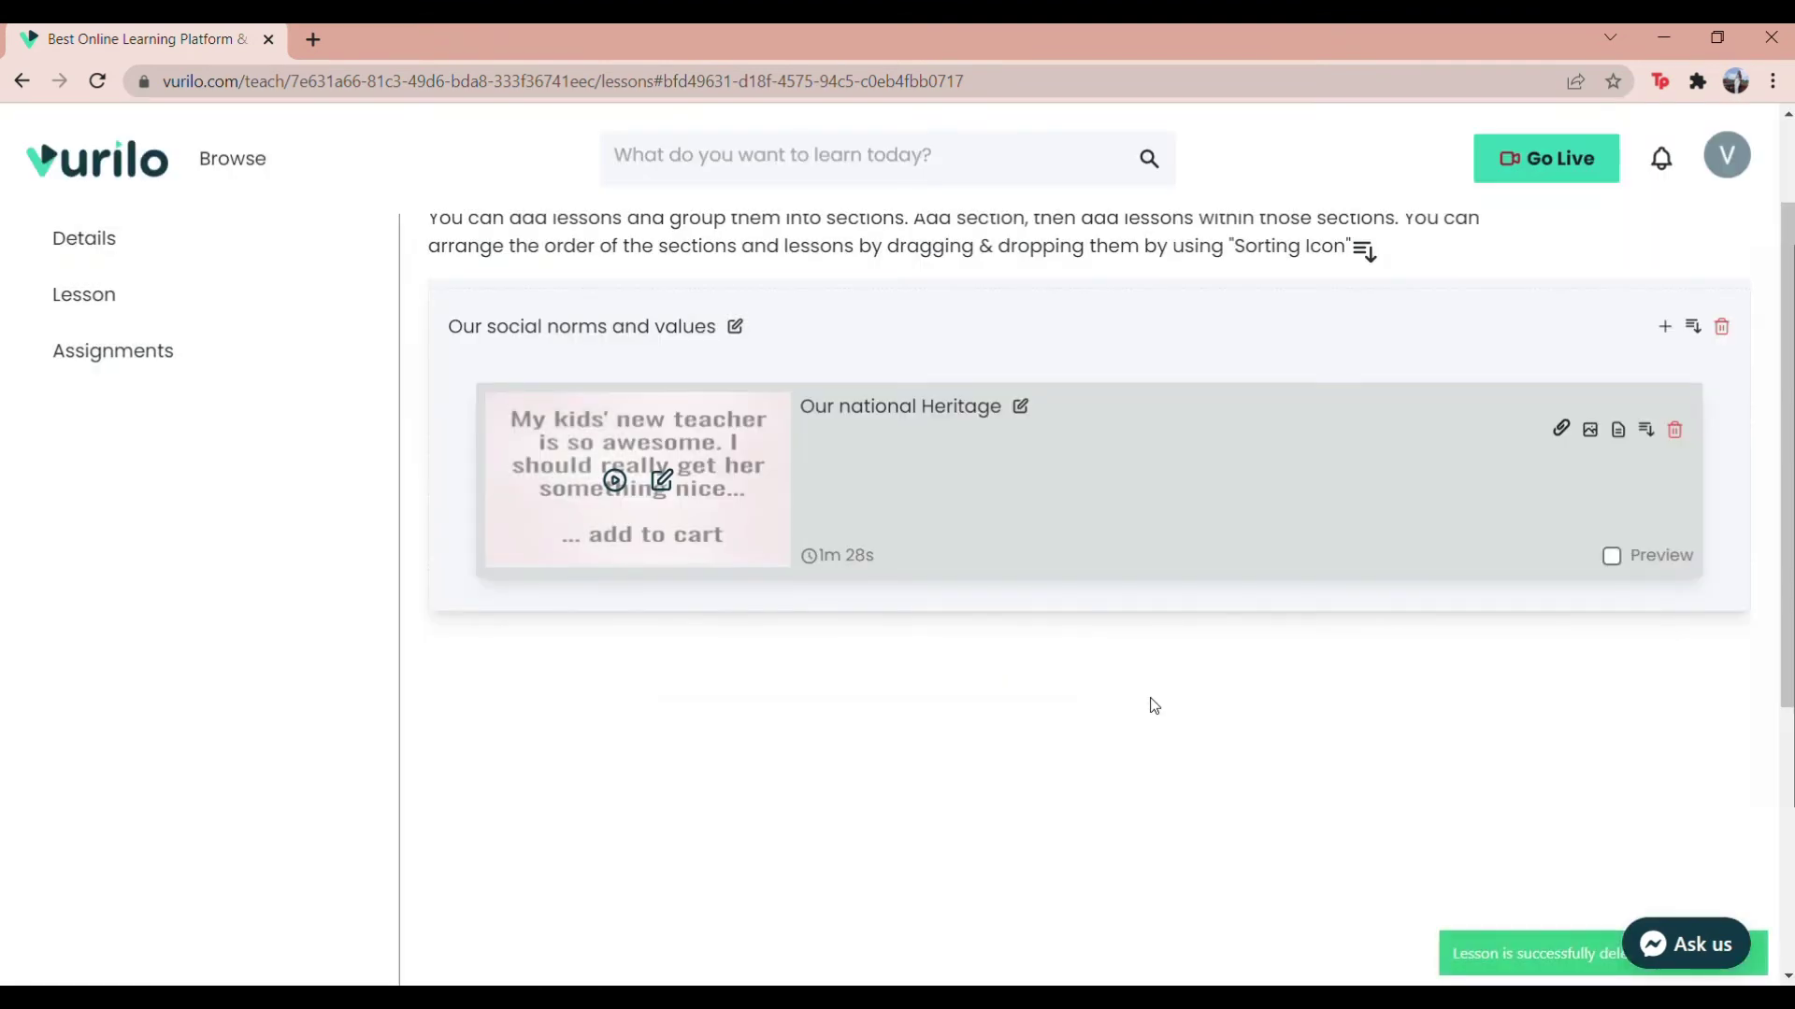
click(1612, 558)
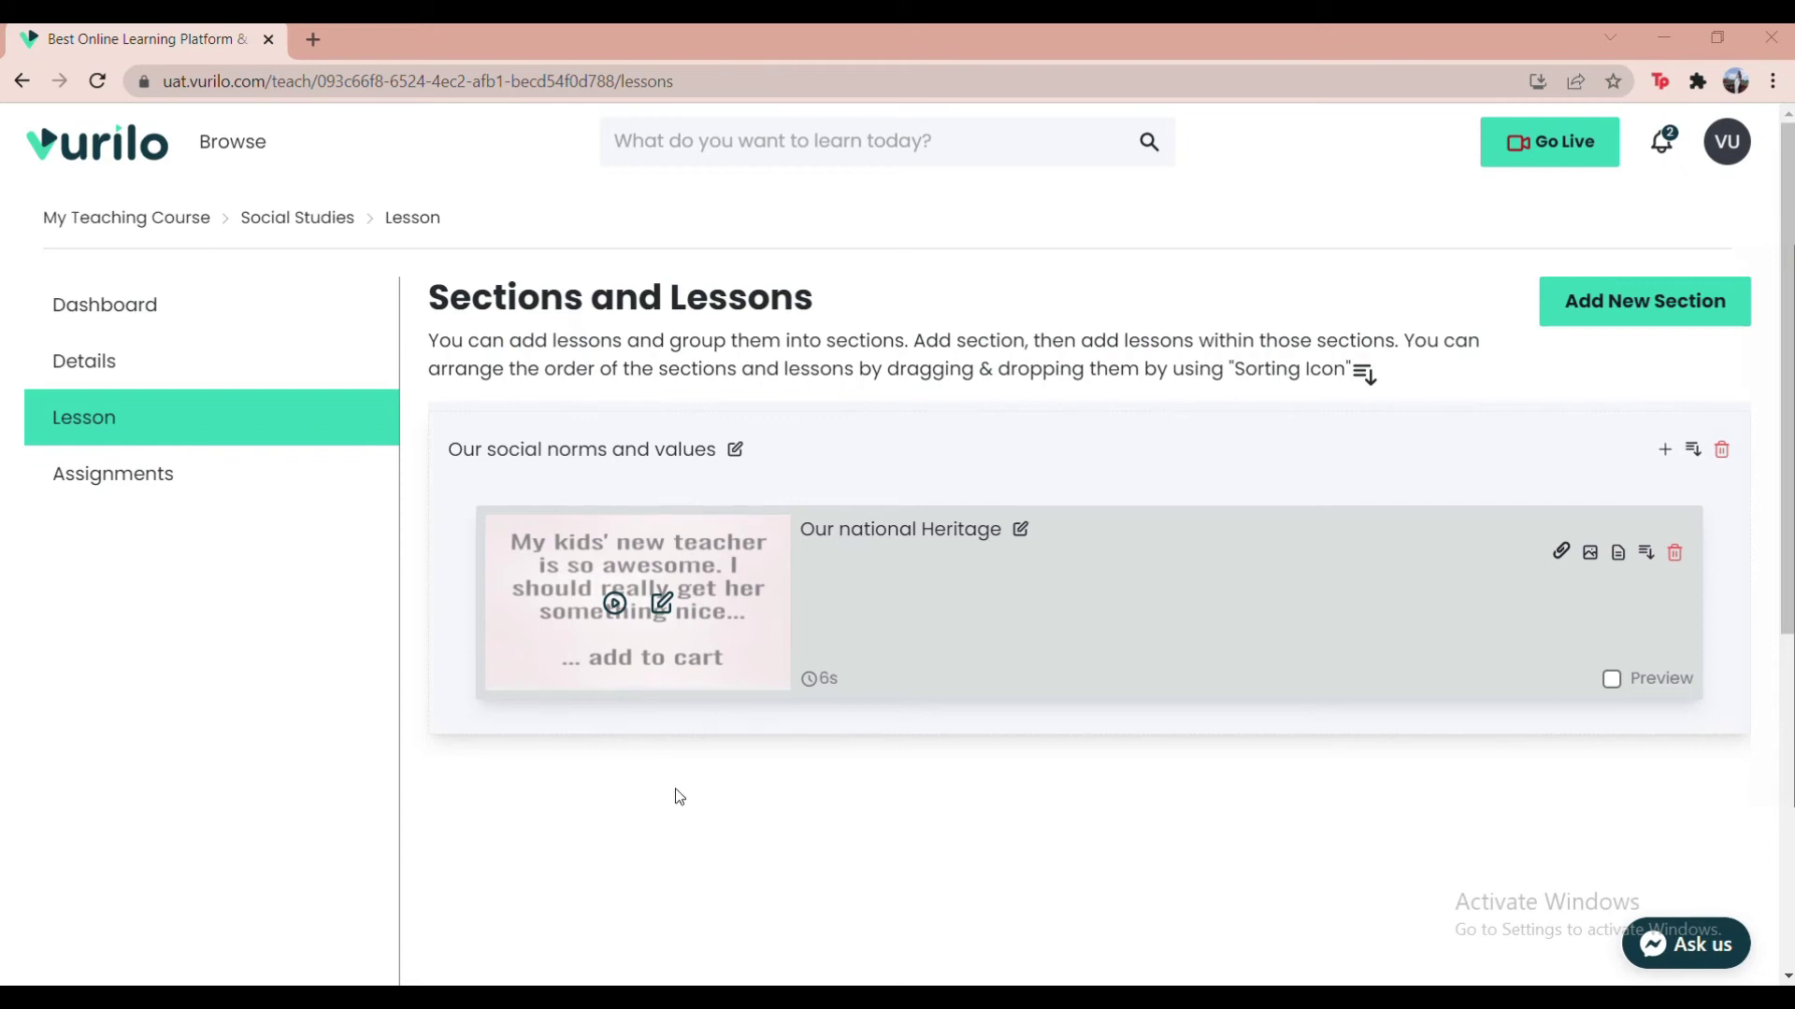
Start a new course assignment titled "Social Essay" with the Lorem Ipsum placeholder paragraph as its description
click(176, 498)
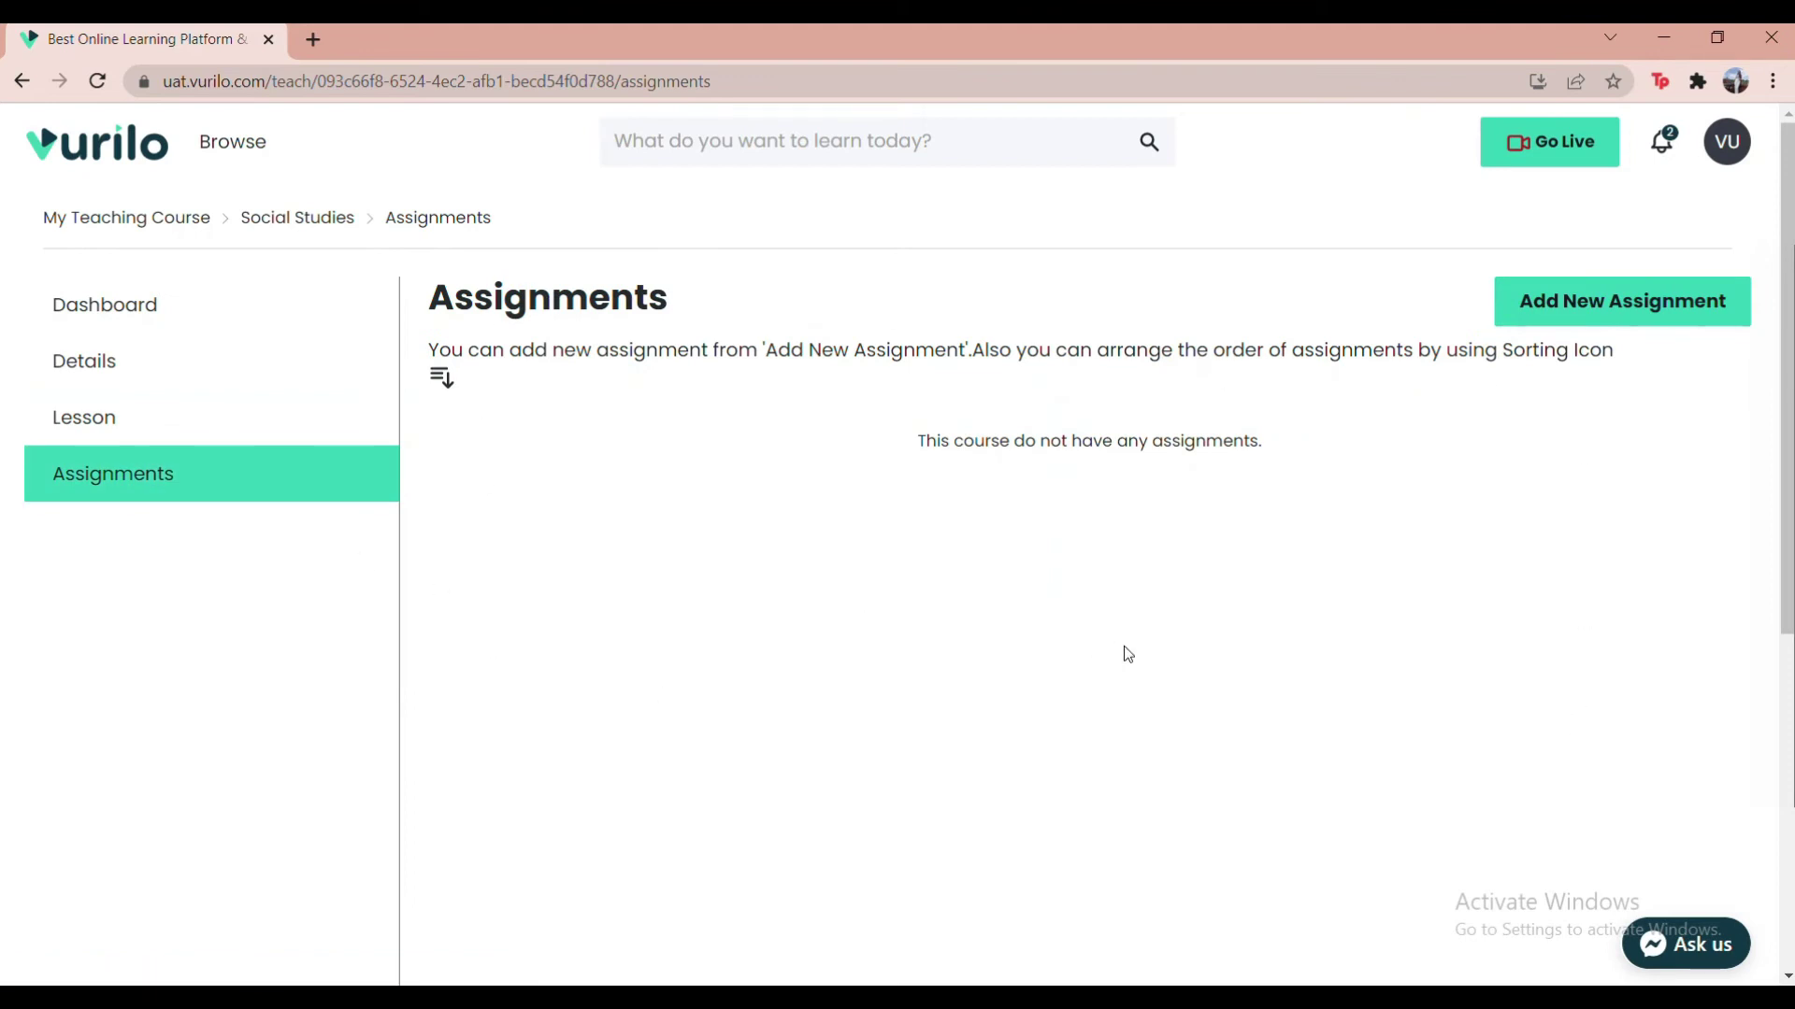
click(1606, 325)
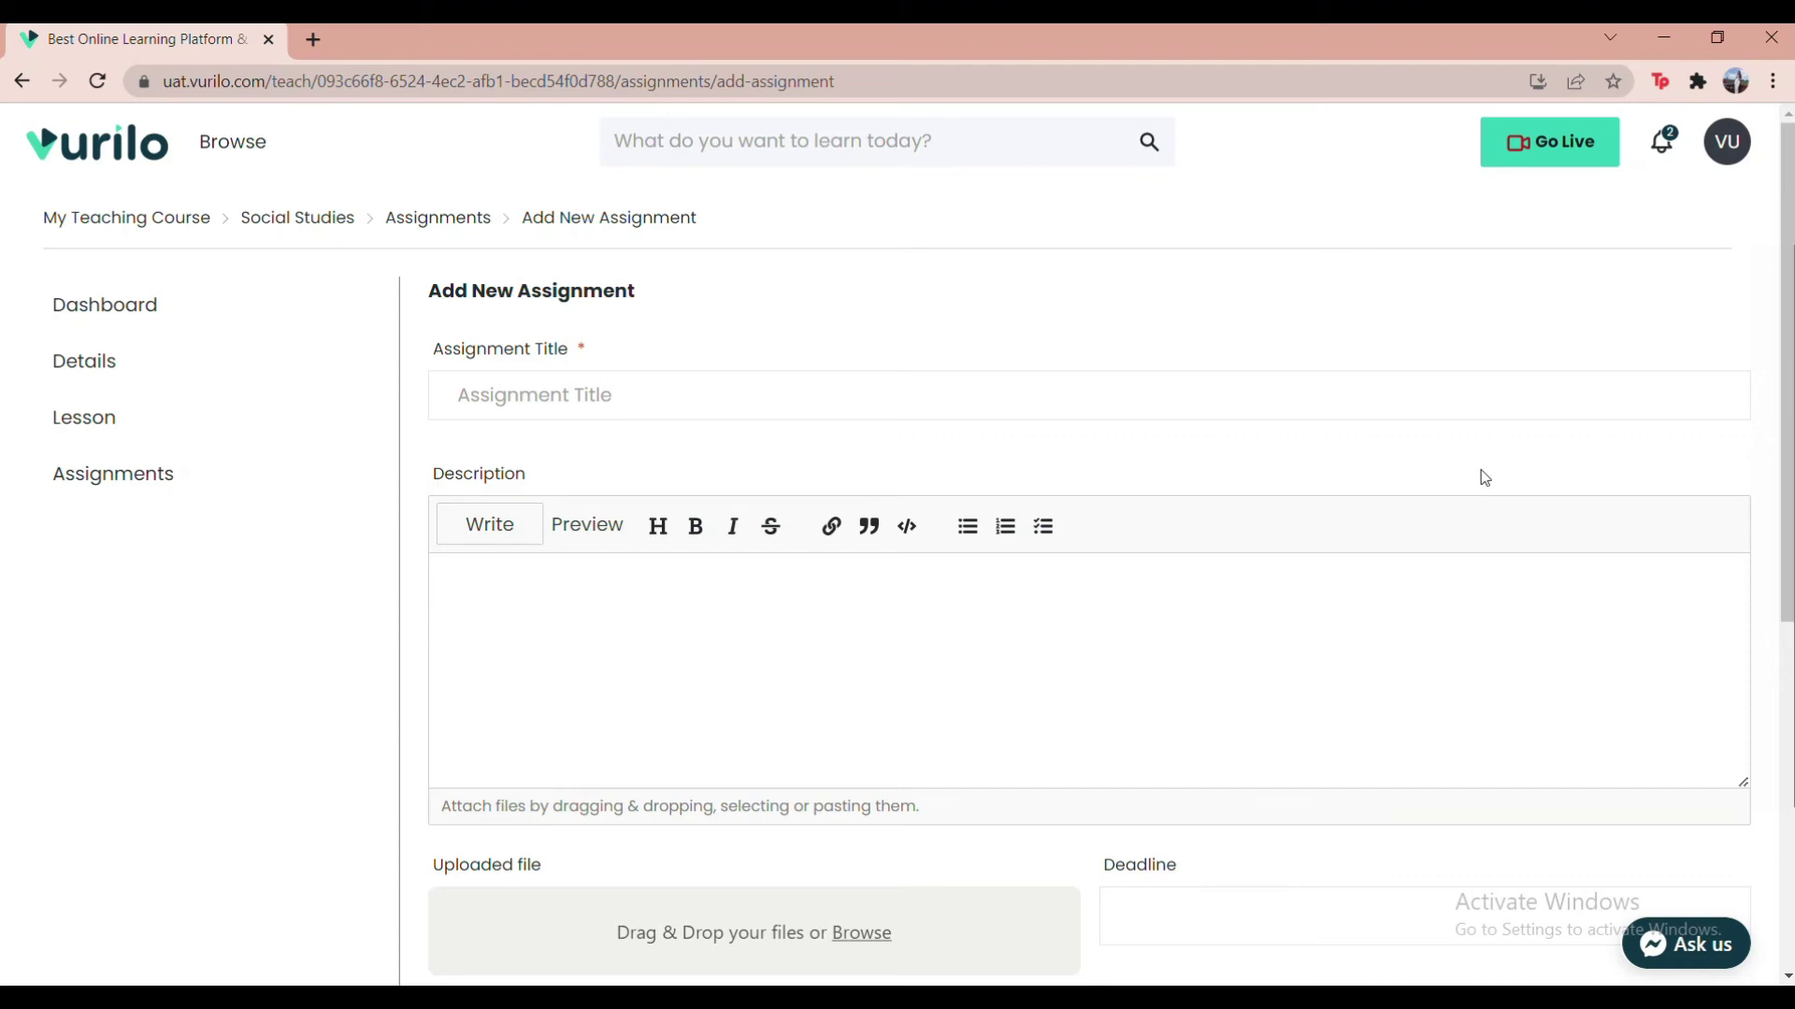
scroll(1194, 532, down, 5)
scroll(1173, 610, up, 5)
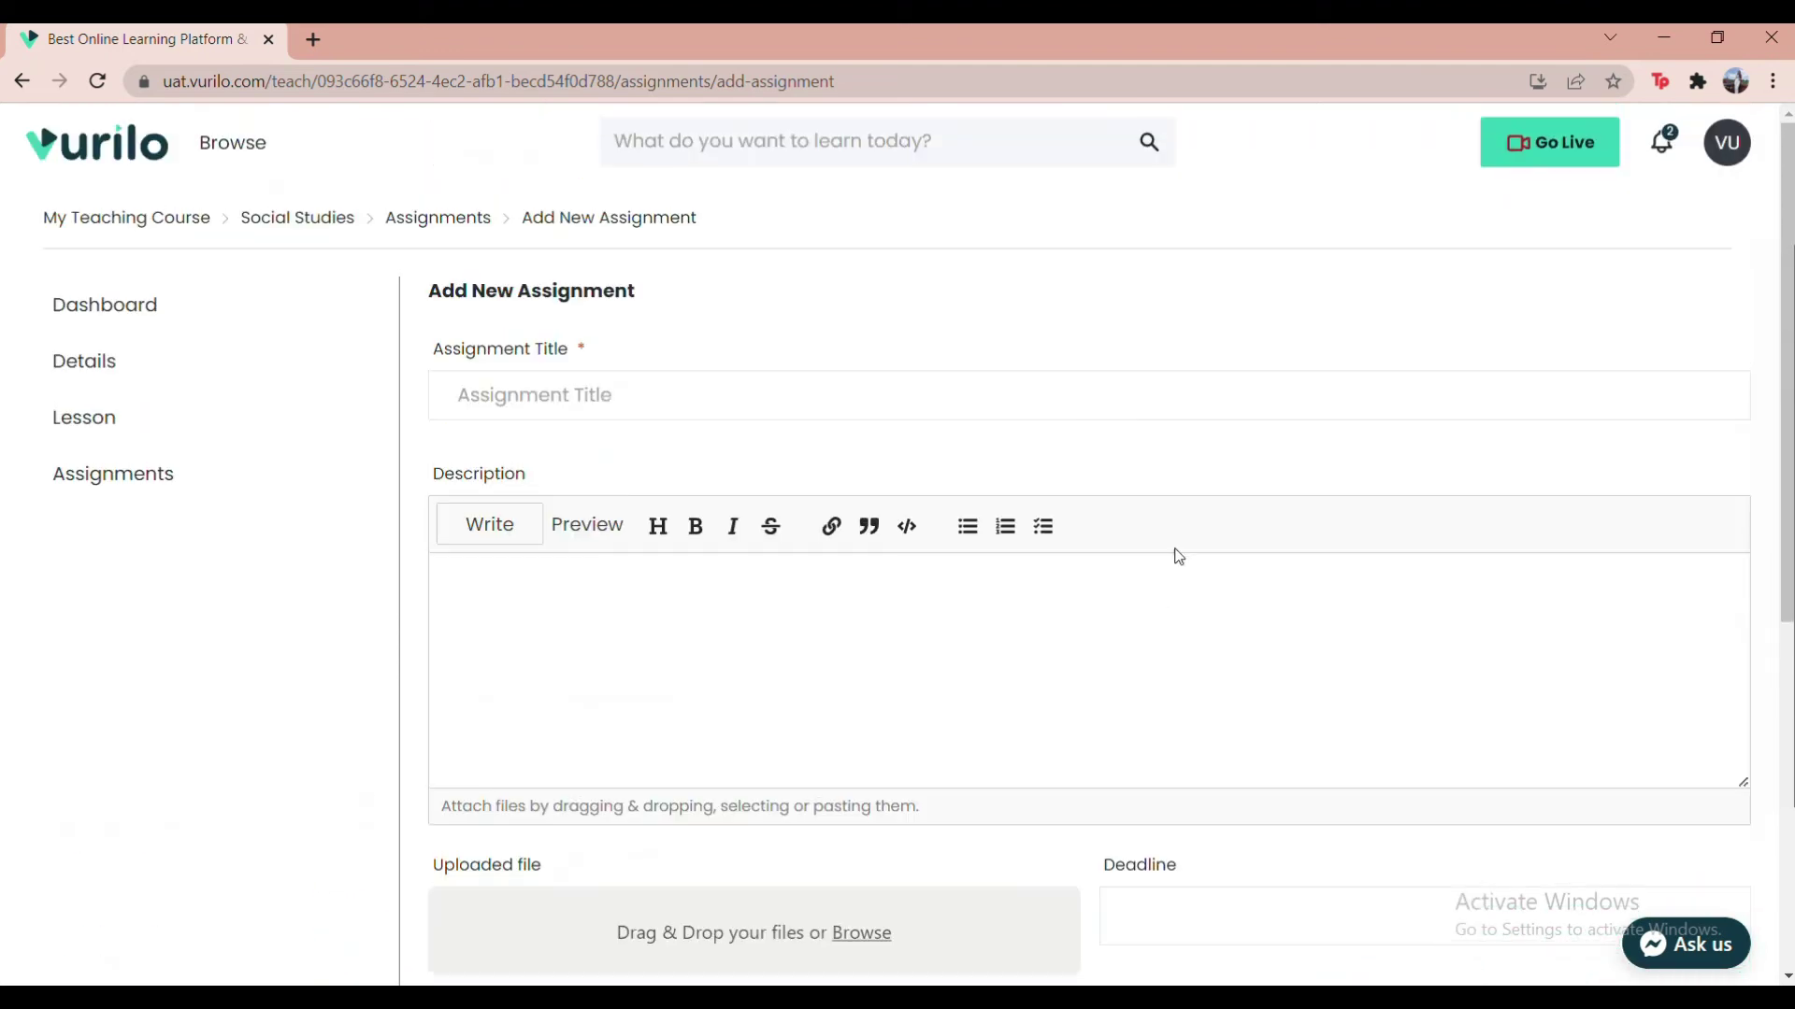
click(510, 397)
text(Social)
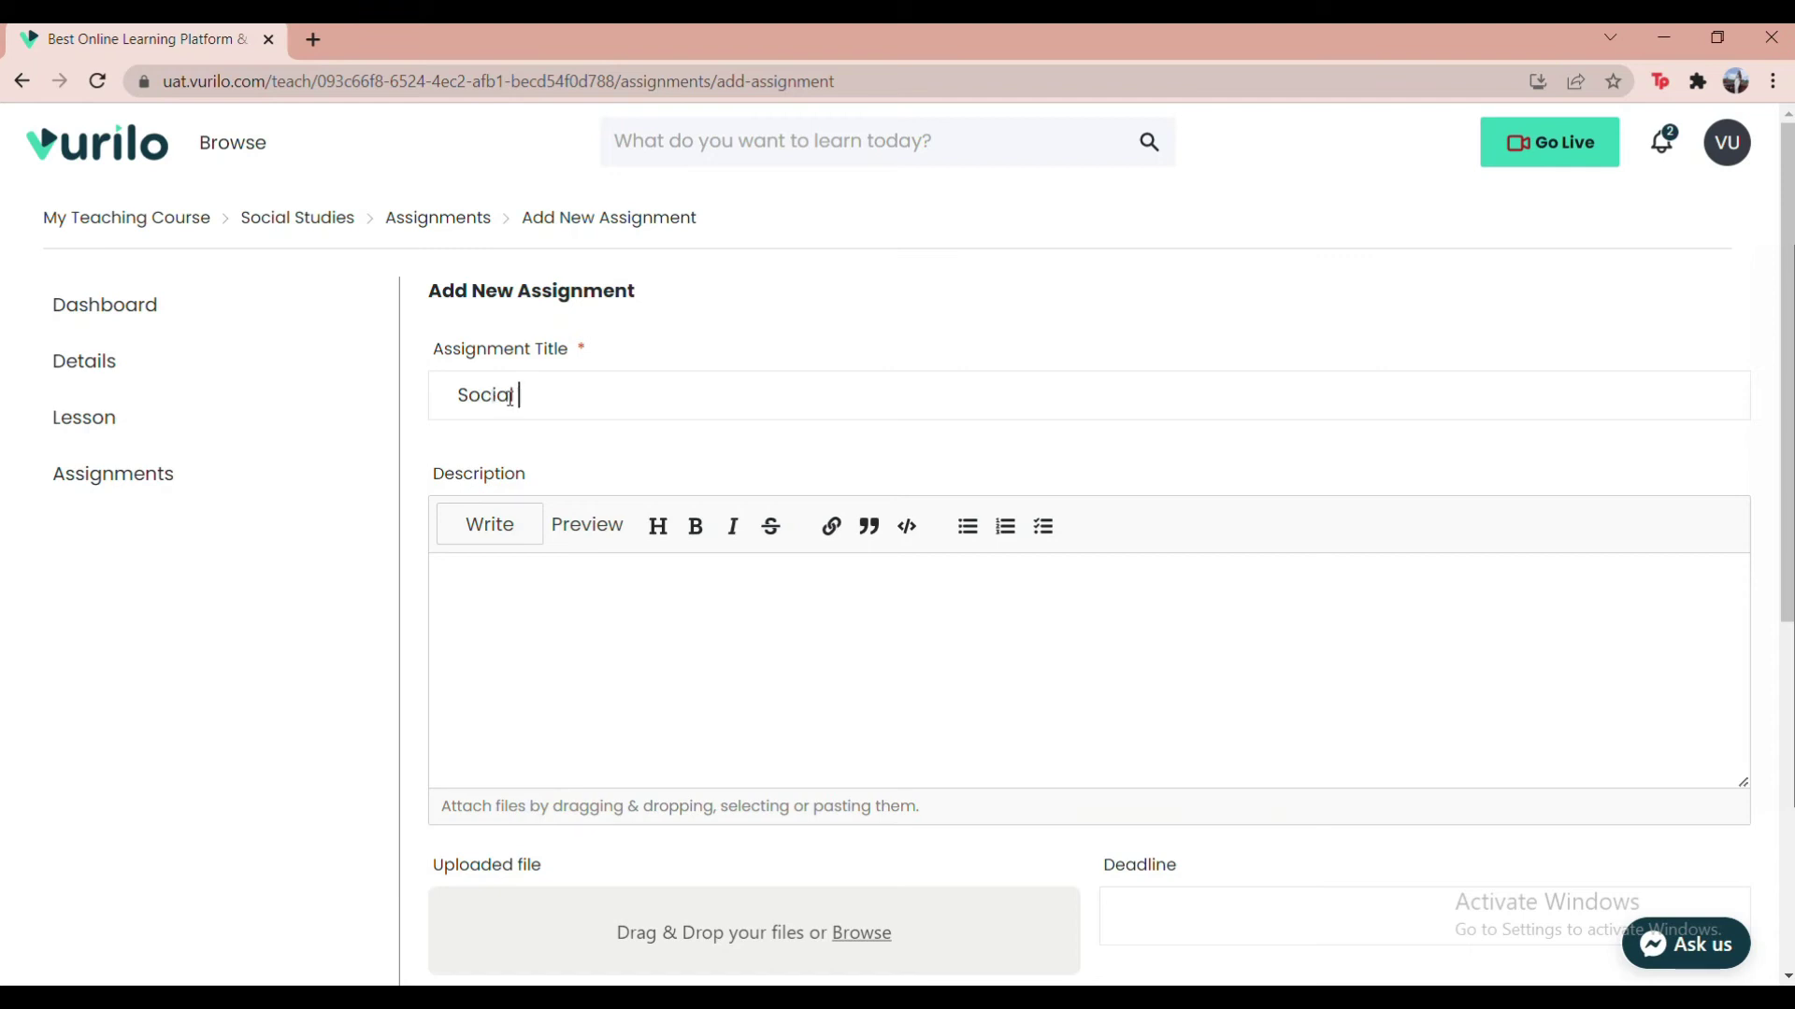
text( Essay)
click(524, 630)
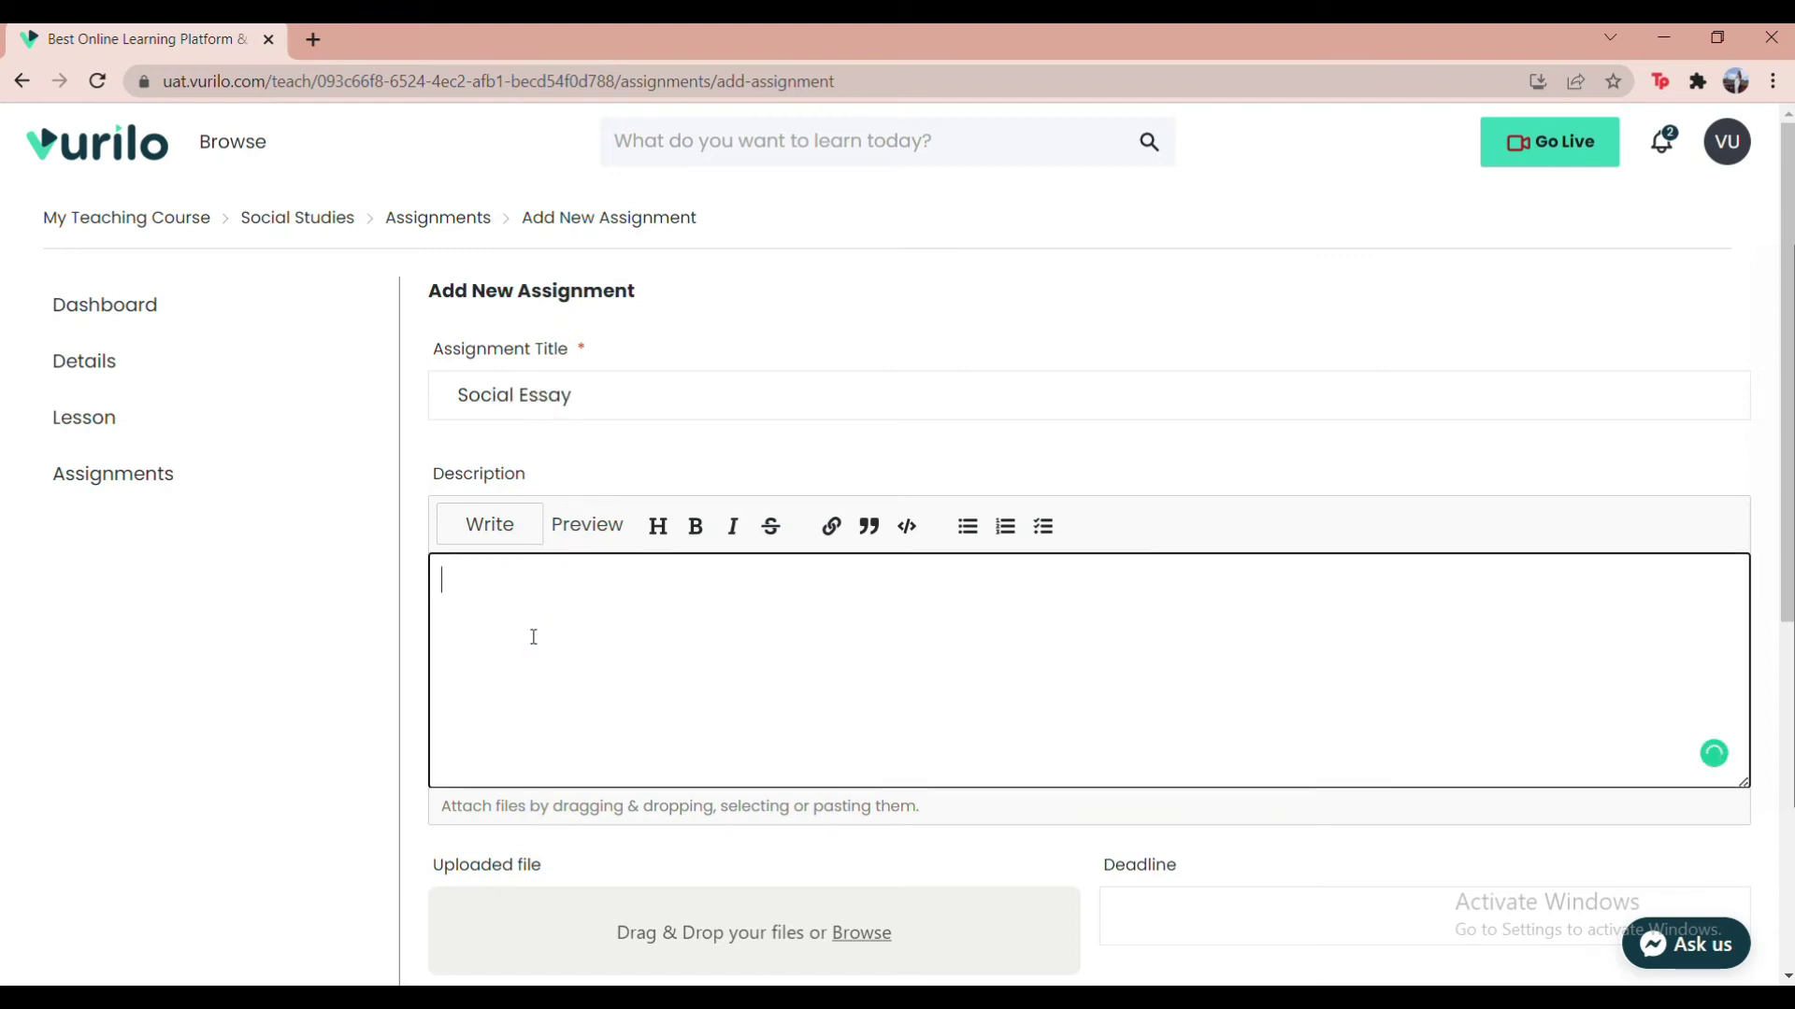
text(Lorem Ipsum is simply dummy text of the printing and typesetting industry. Lorem Ipsum has been the industry's standard dummy text ever since the 1500s, when an unknown printer took a galley of type and scrambled it to make a type specimen book.)
Attach test.pdf to the new assignment and set its deadline to 03/12/2022
scroll(632, 706, down, 3)
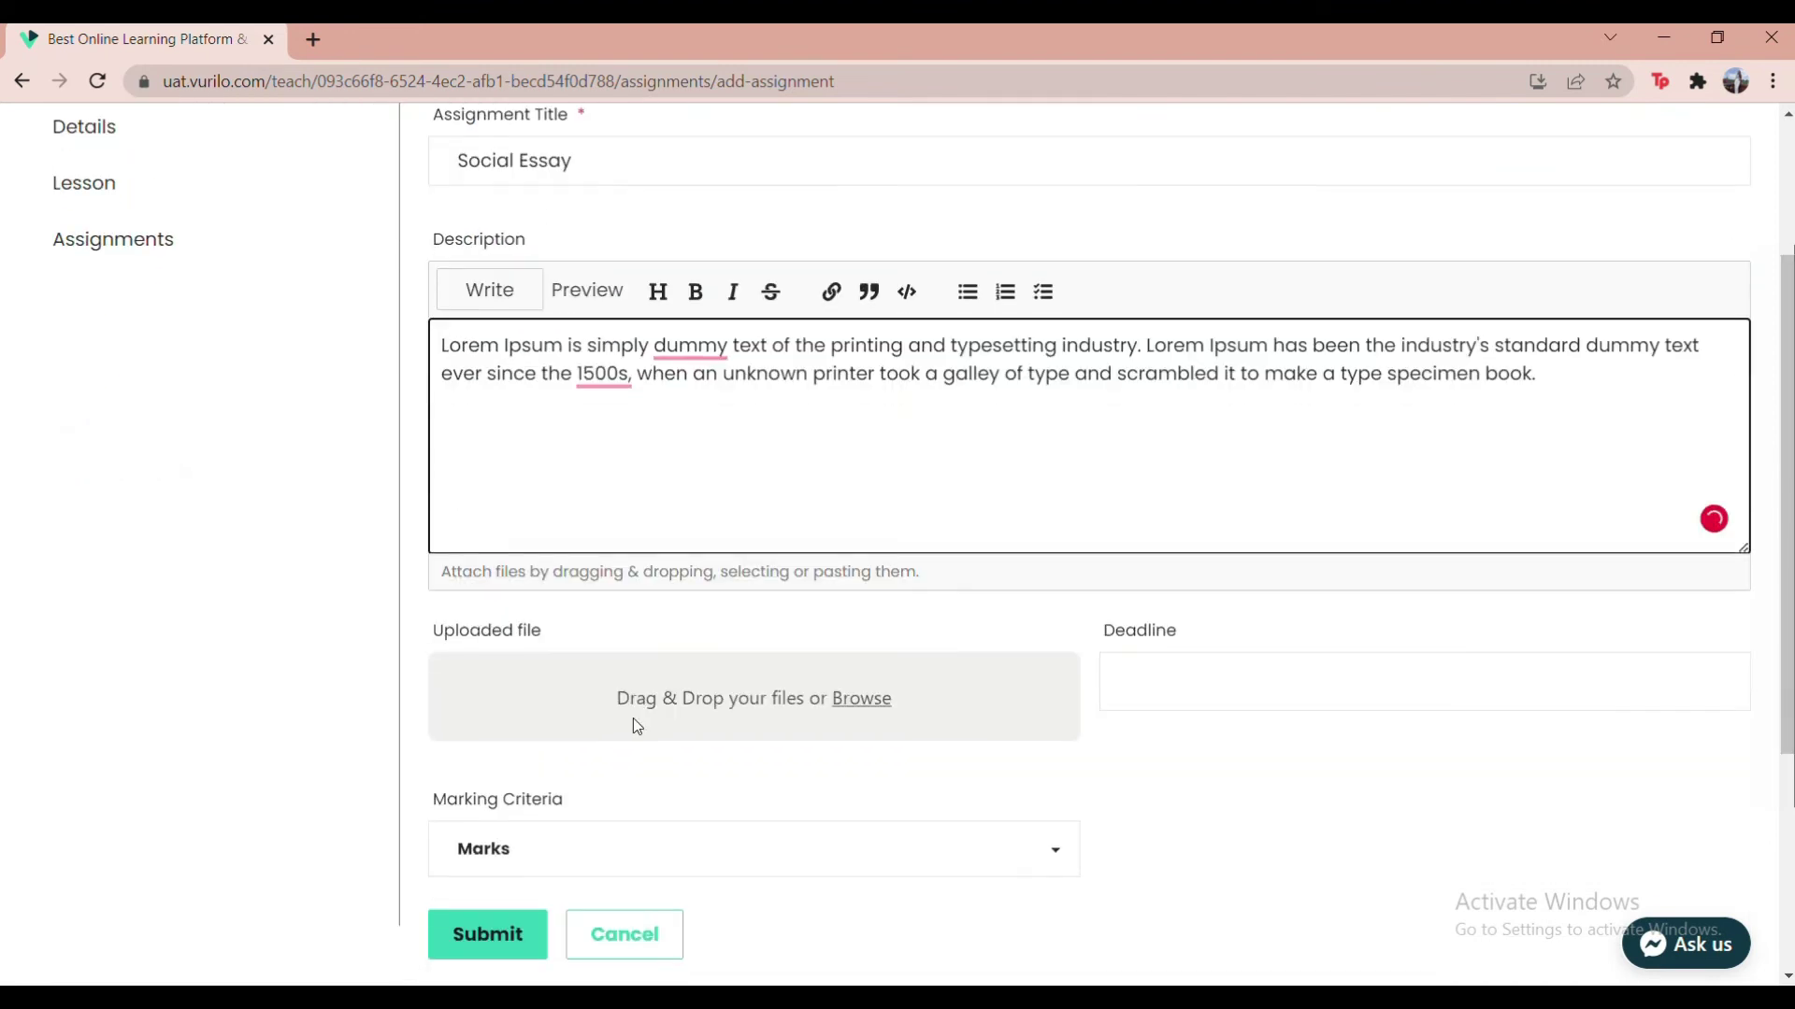
click(839, 702)
double_click(339, 180)
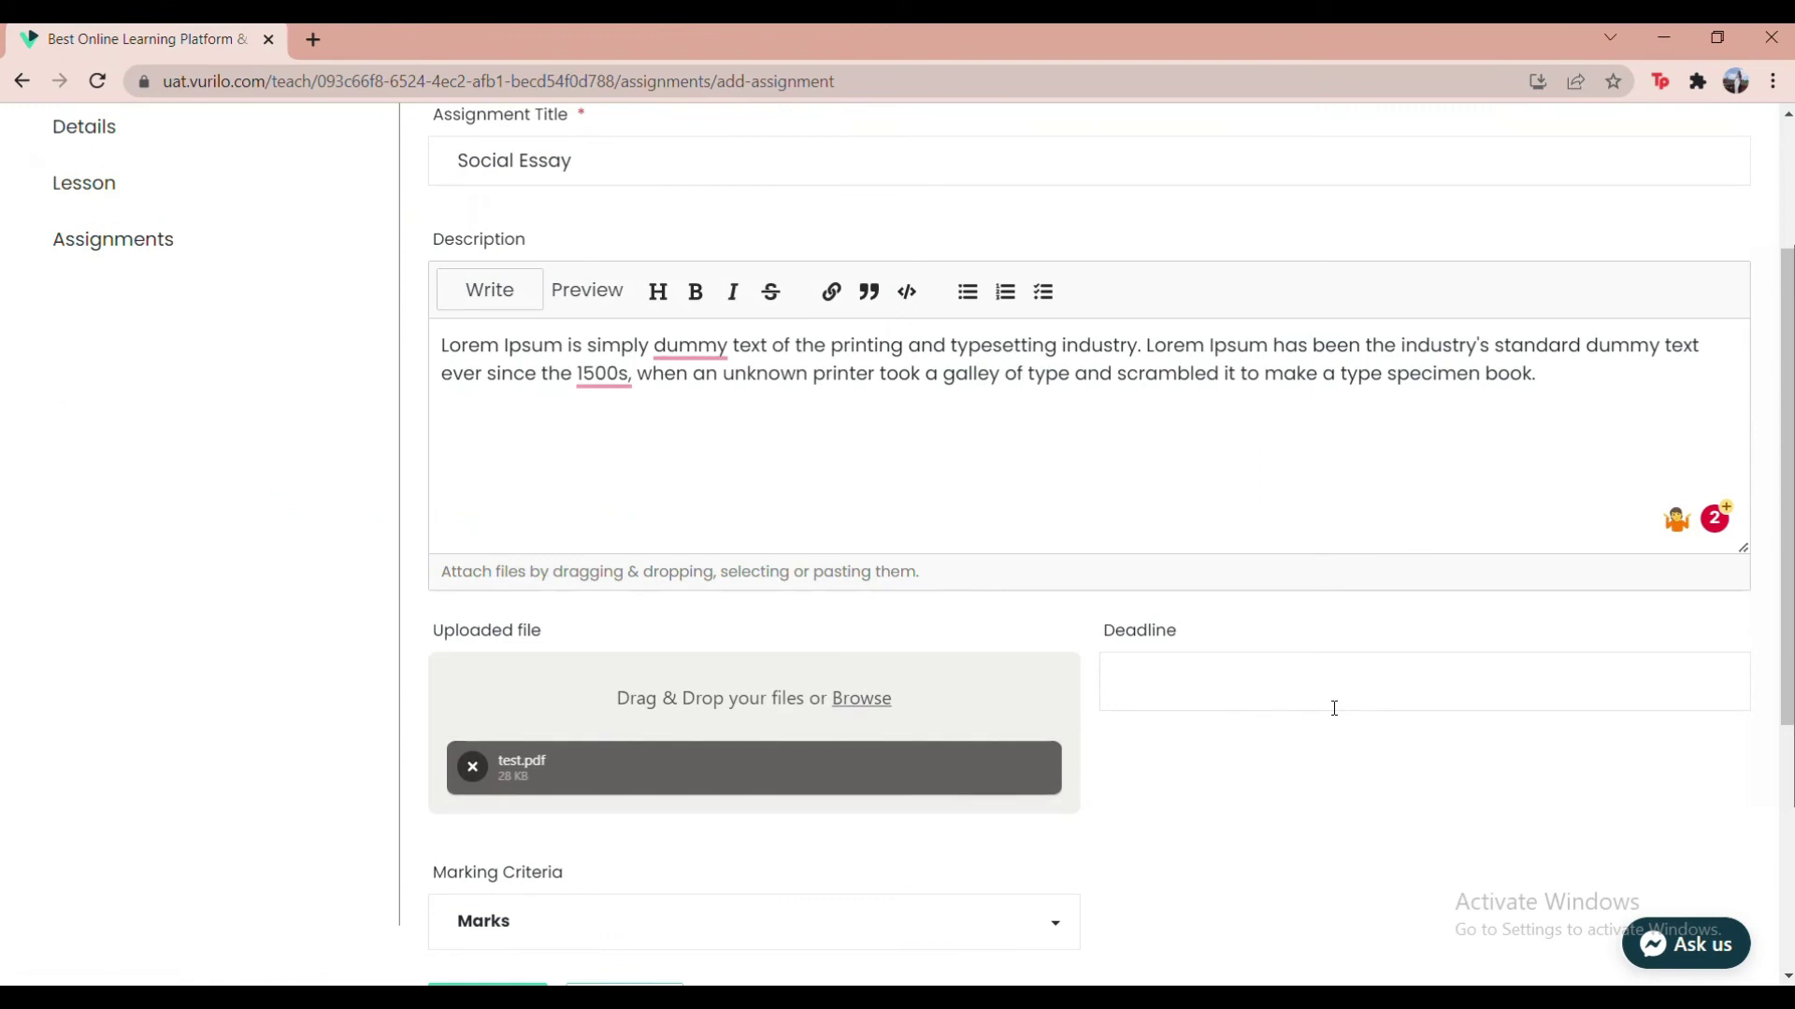
click(1344, 692)
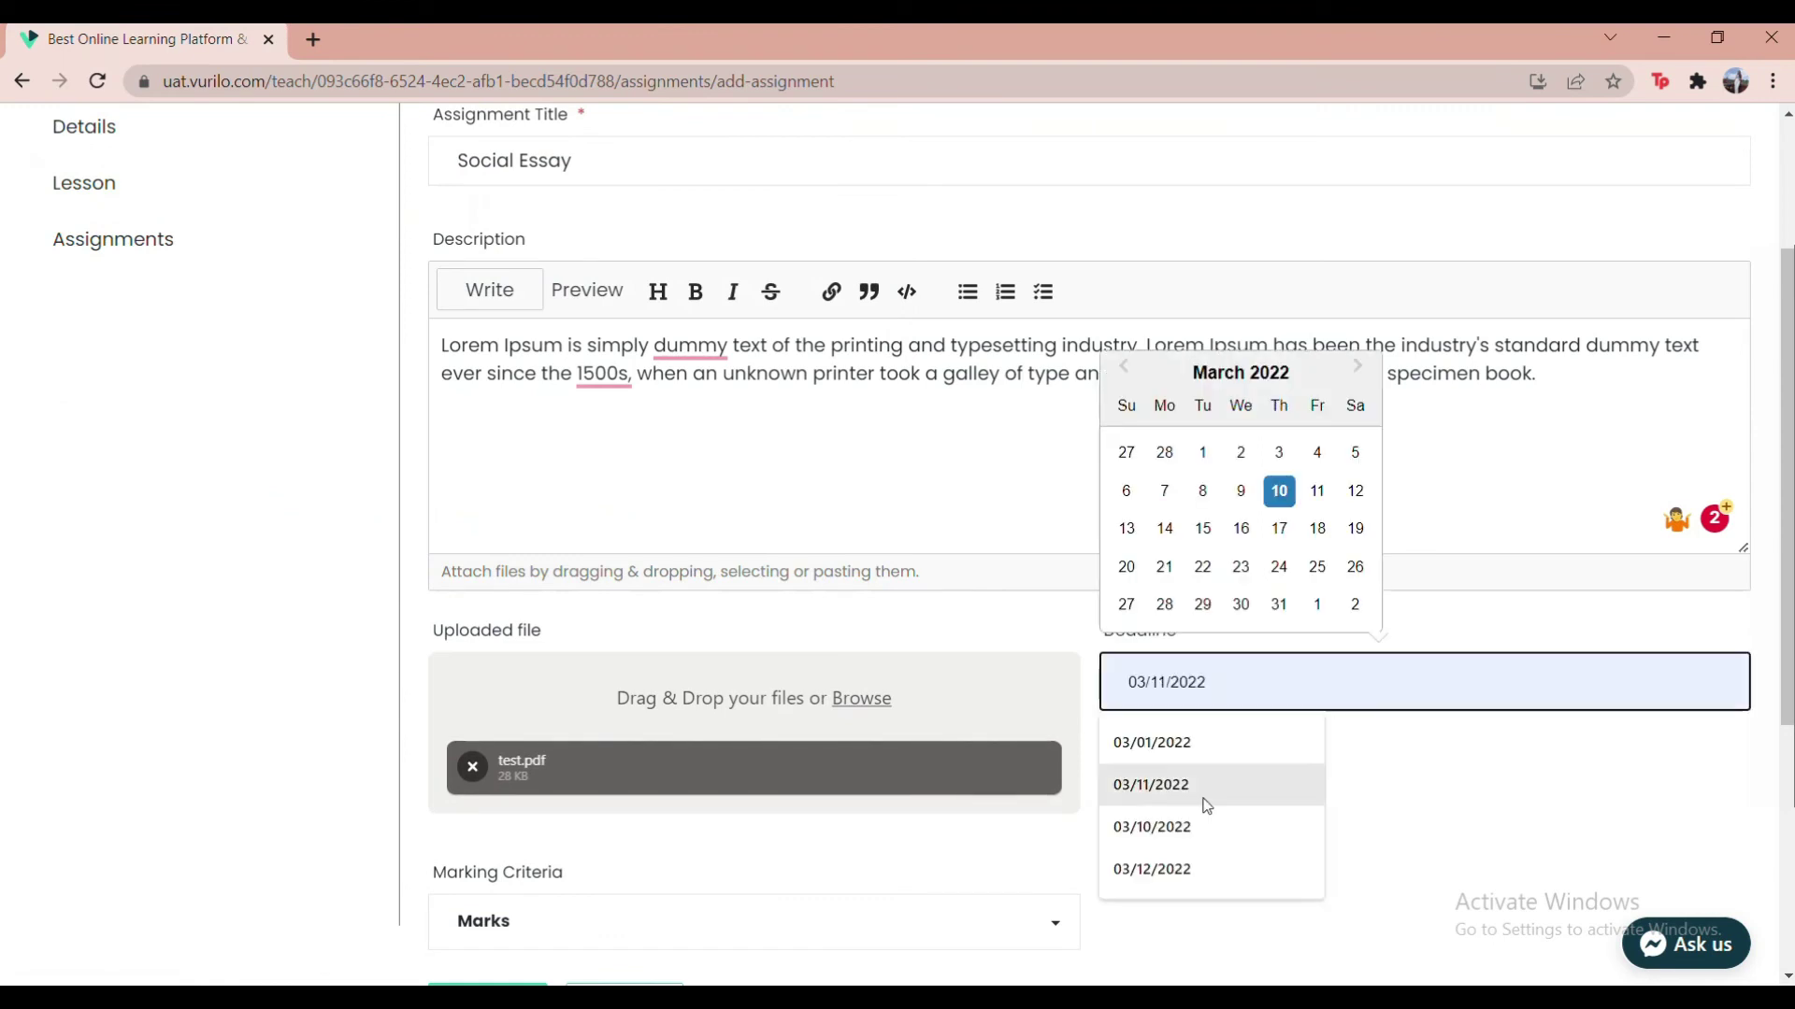
click(1356, 491)
Choose Marks as the assignment's marking criteria and submit the assignment
scroll(1247, 712, down, 2)
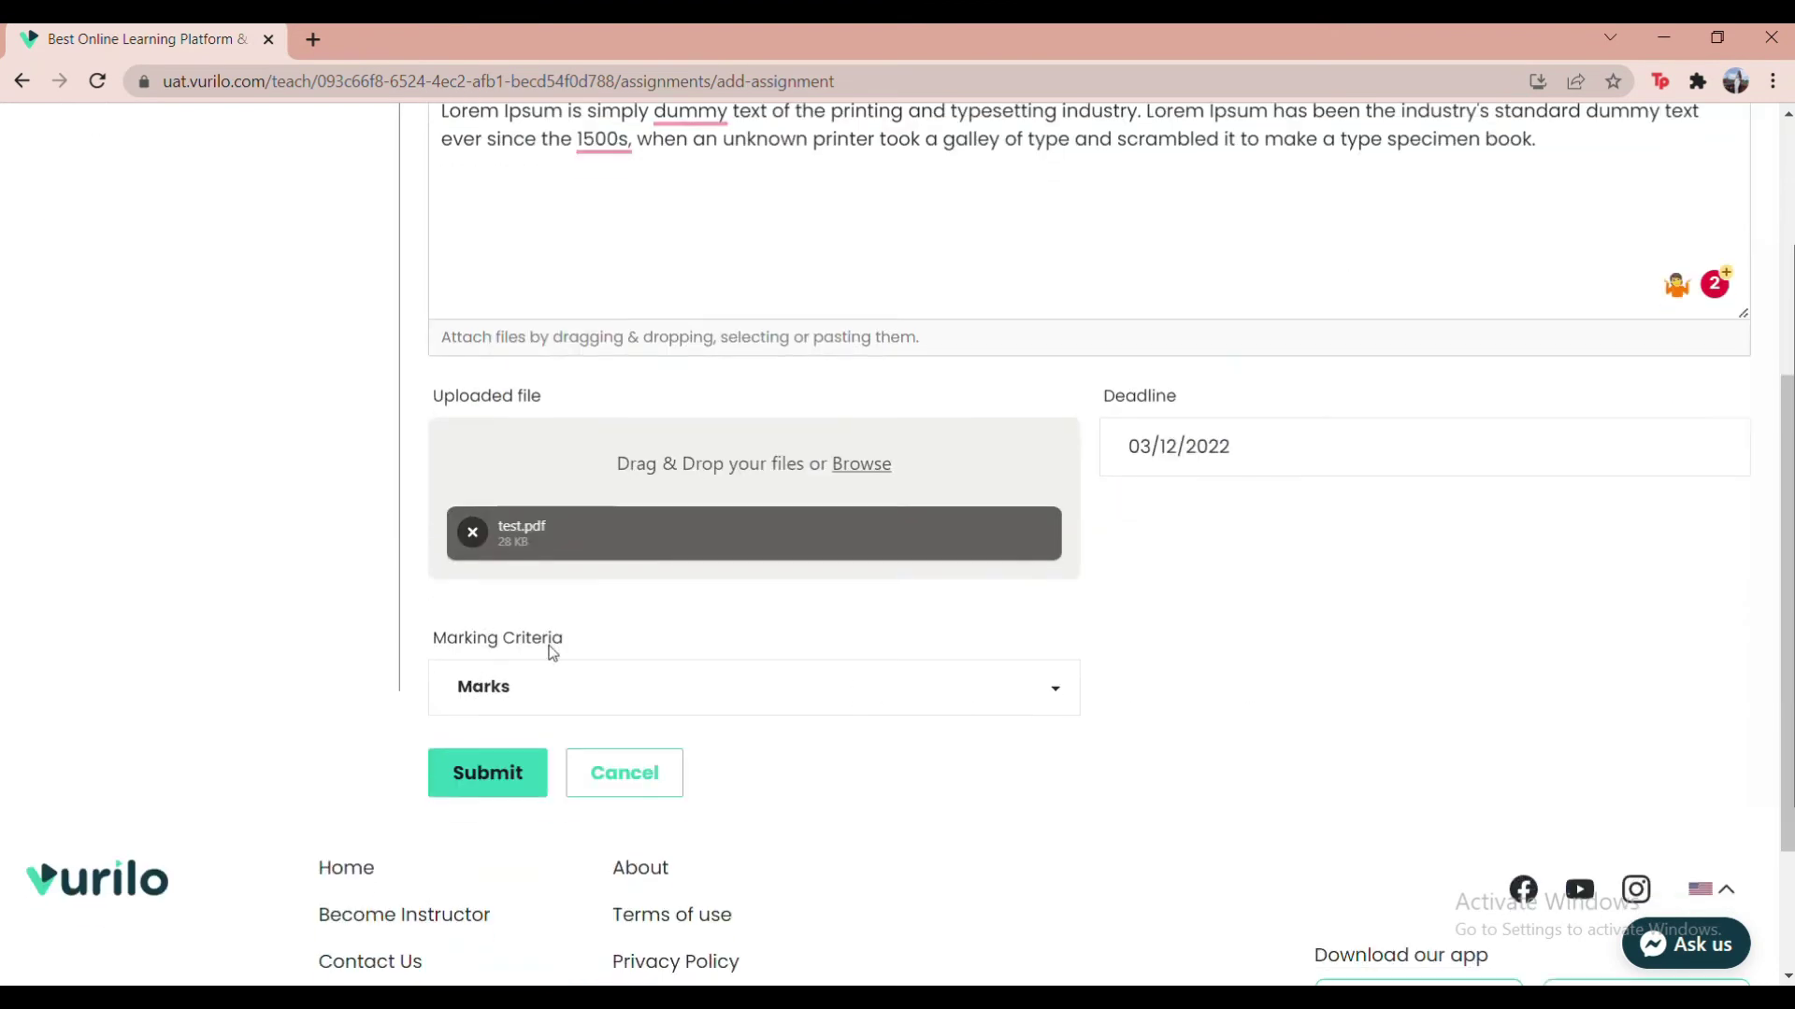
click(1049, 689)
scroll(972, 722, down, 1)
scroll(971, 722, down, 1)
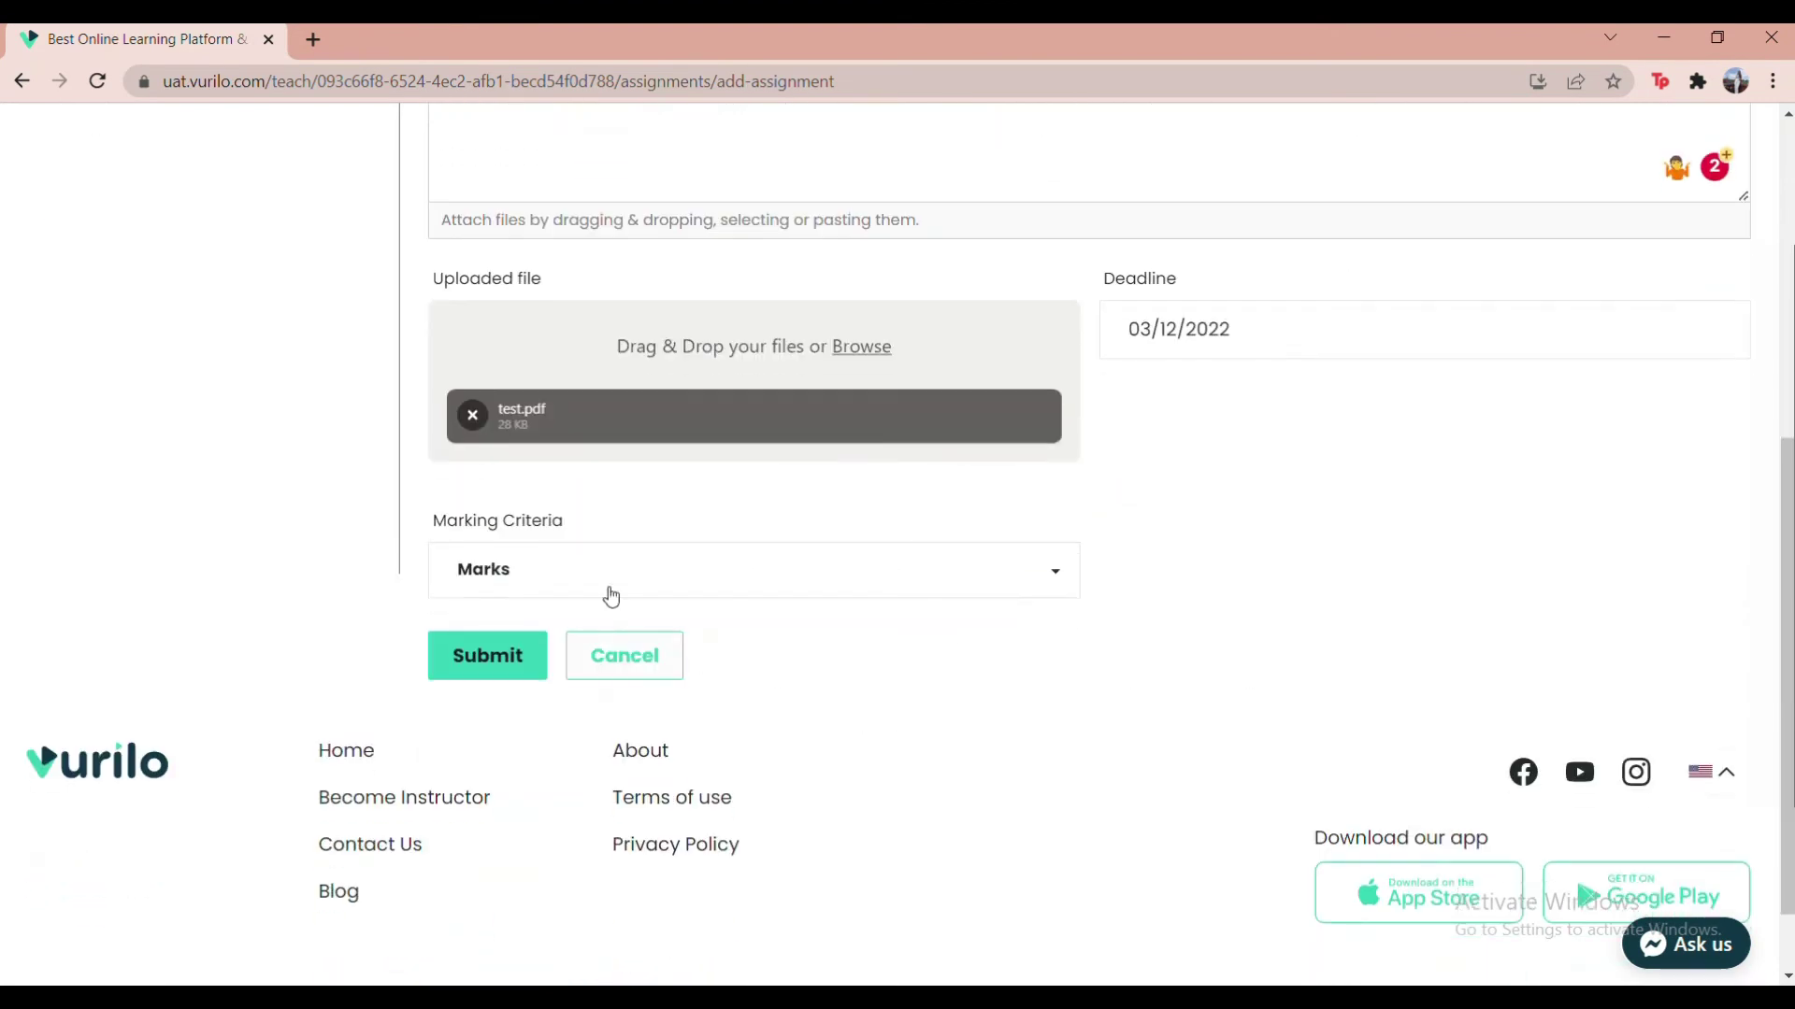
click(801, 580)
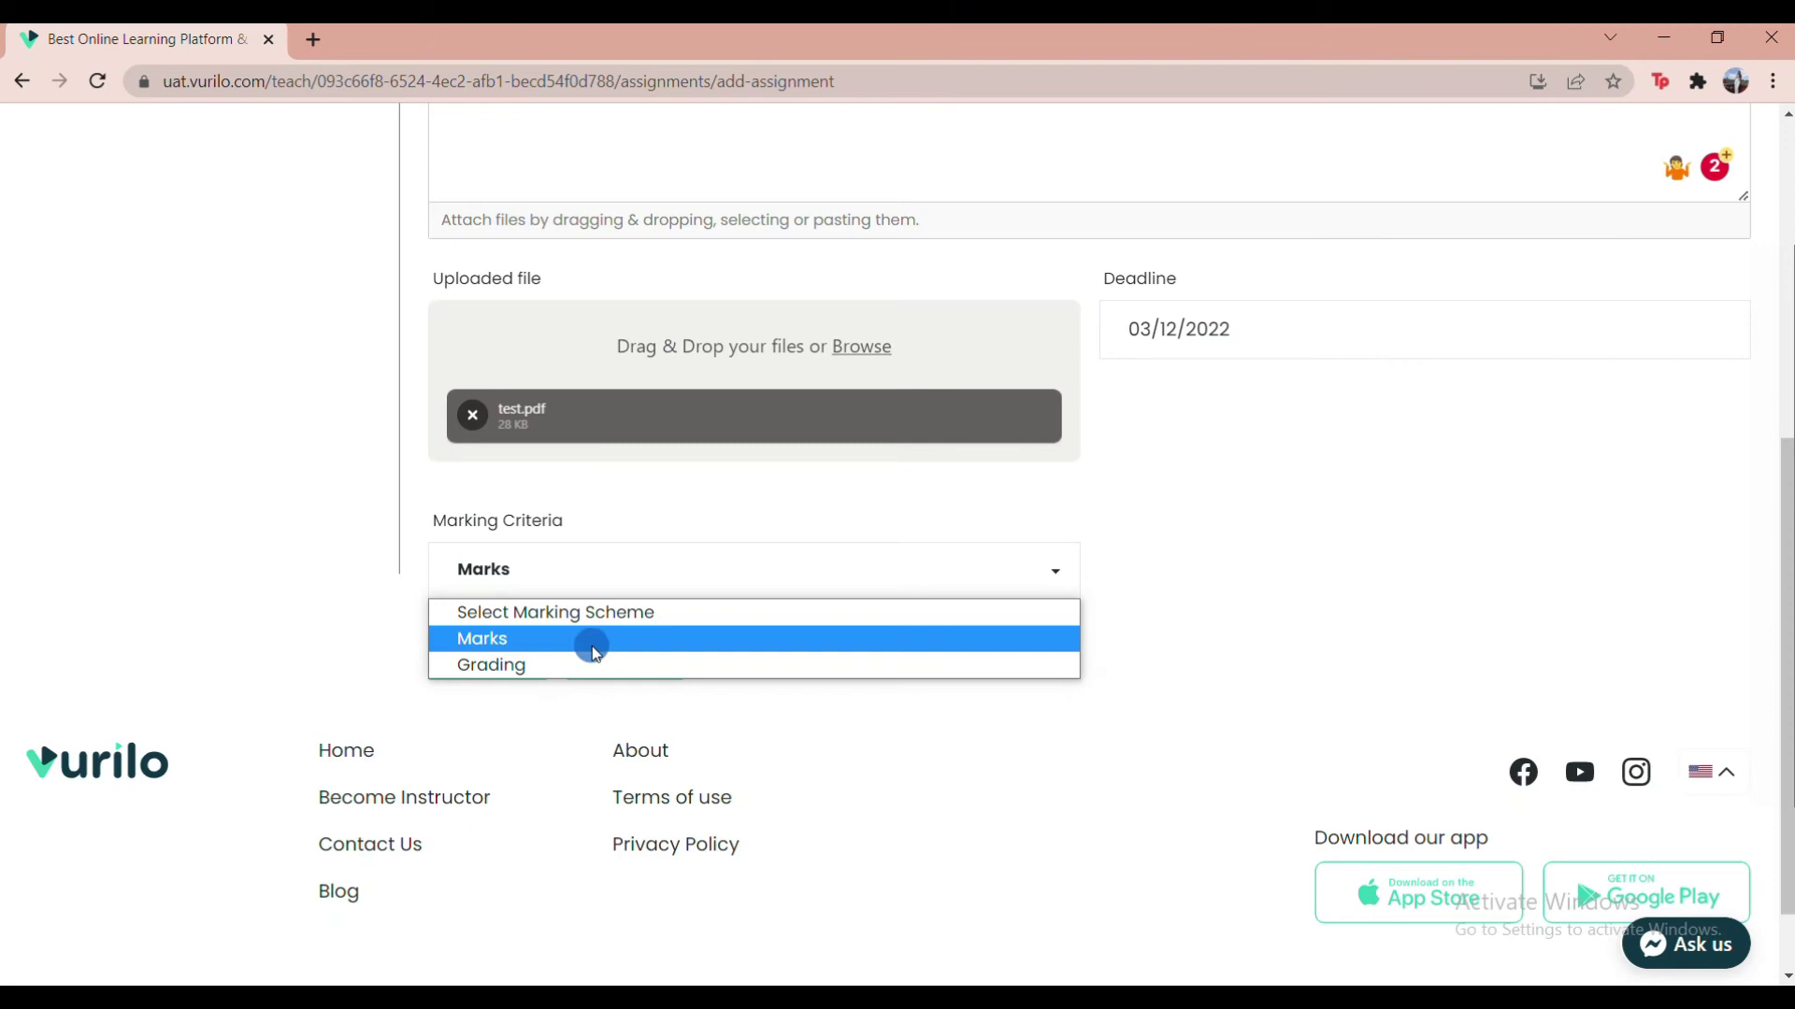
click(592, 646)
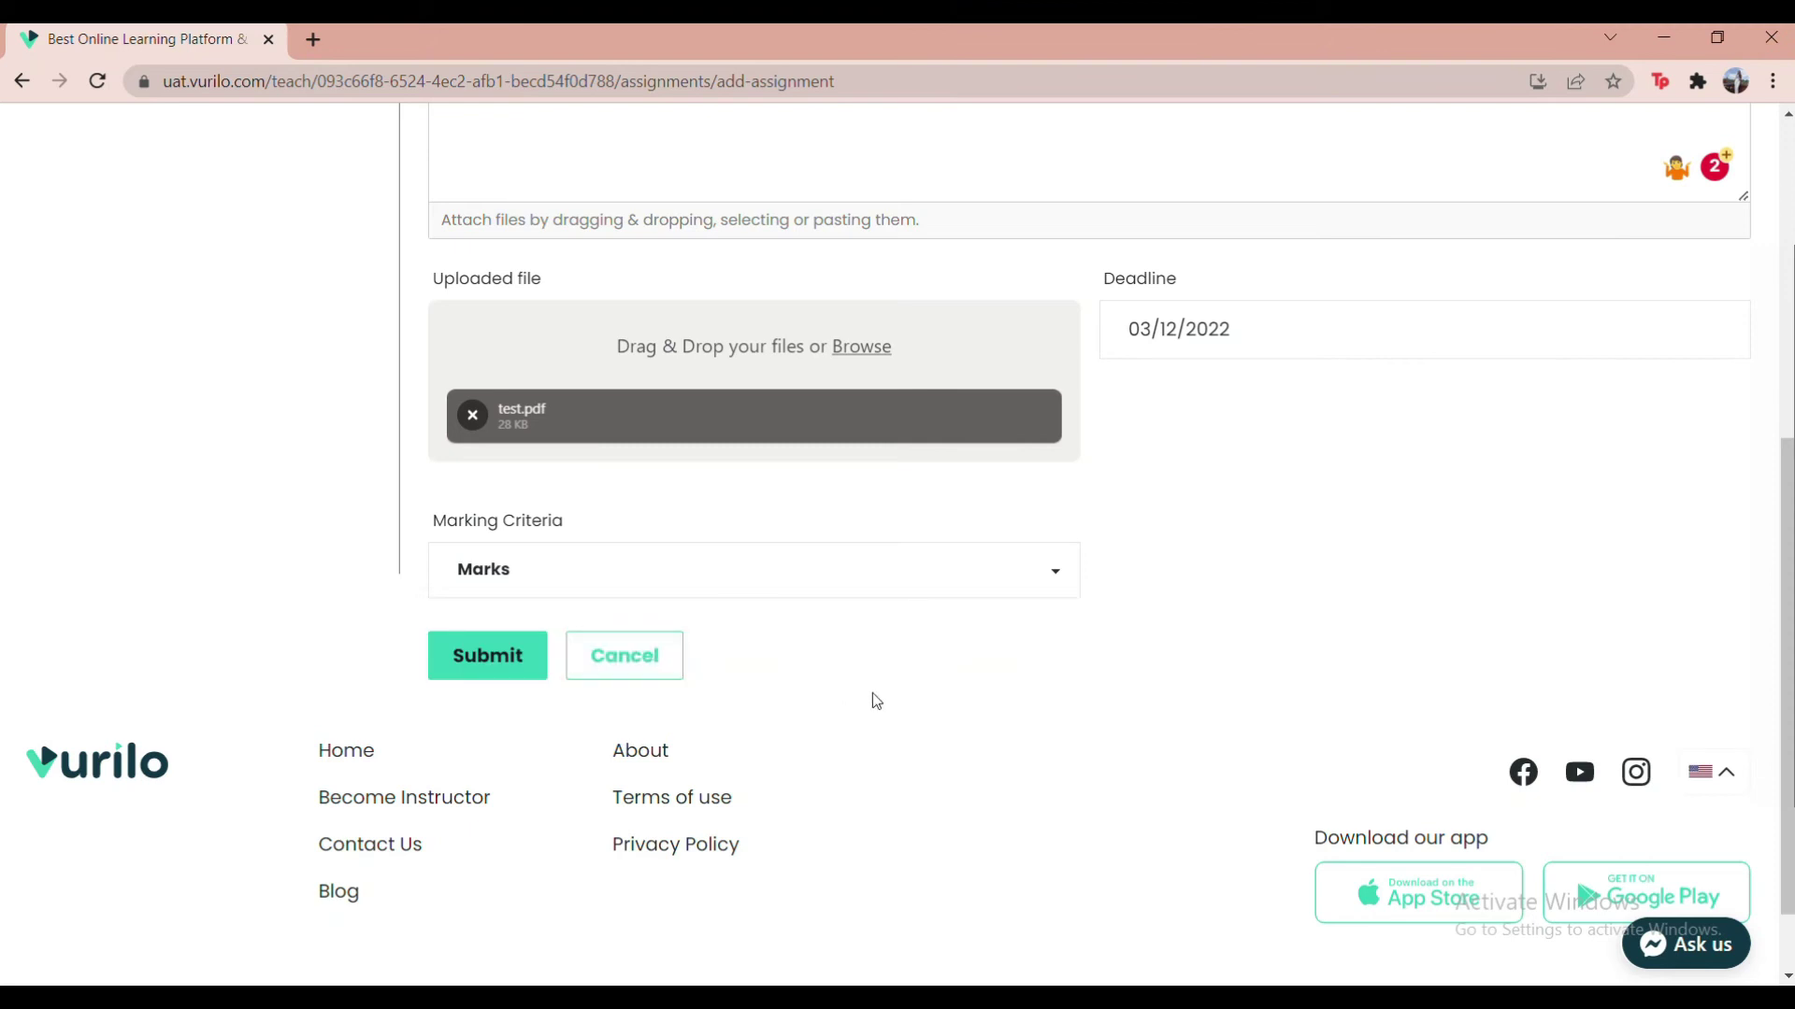
click(505, 651)
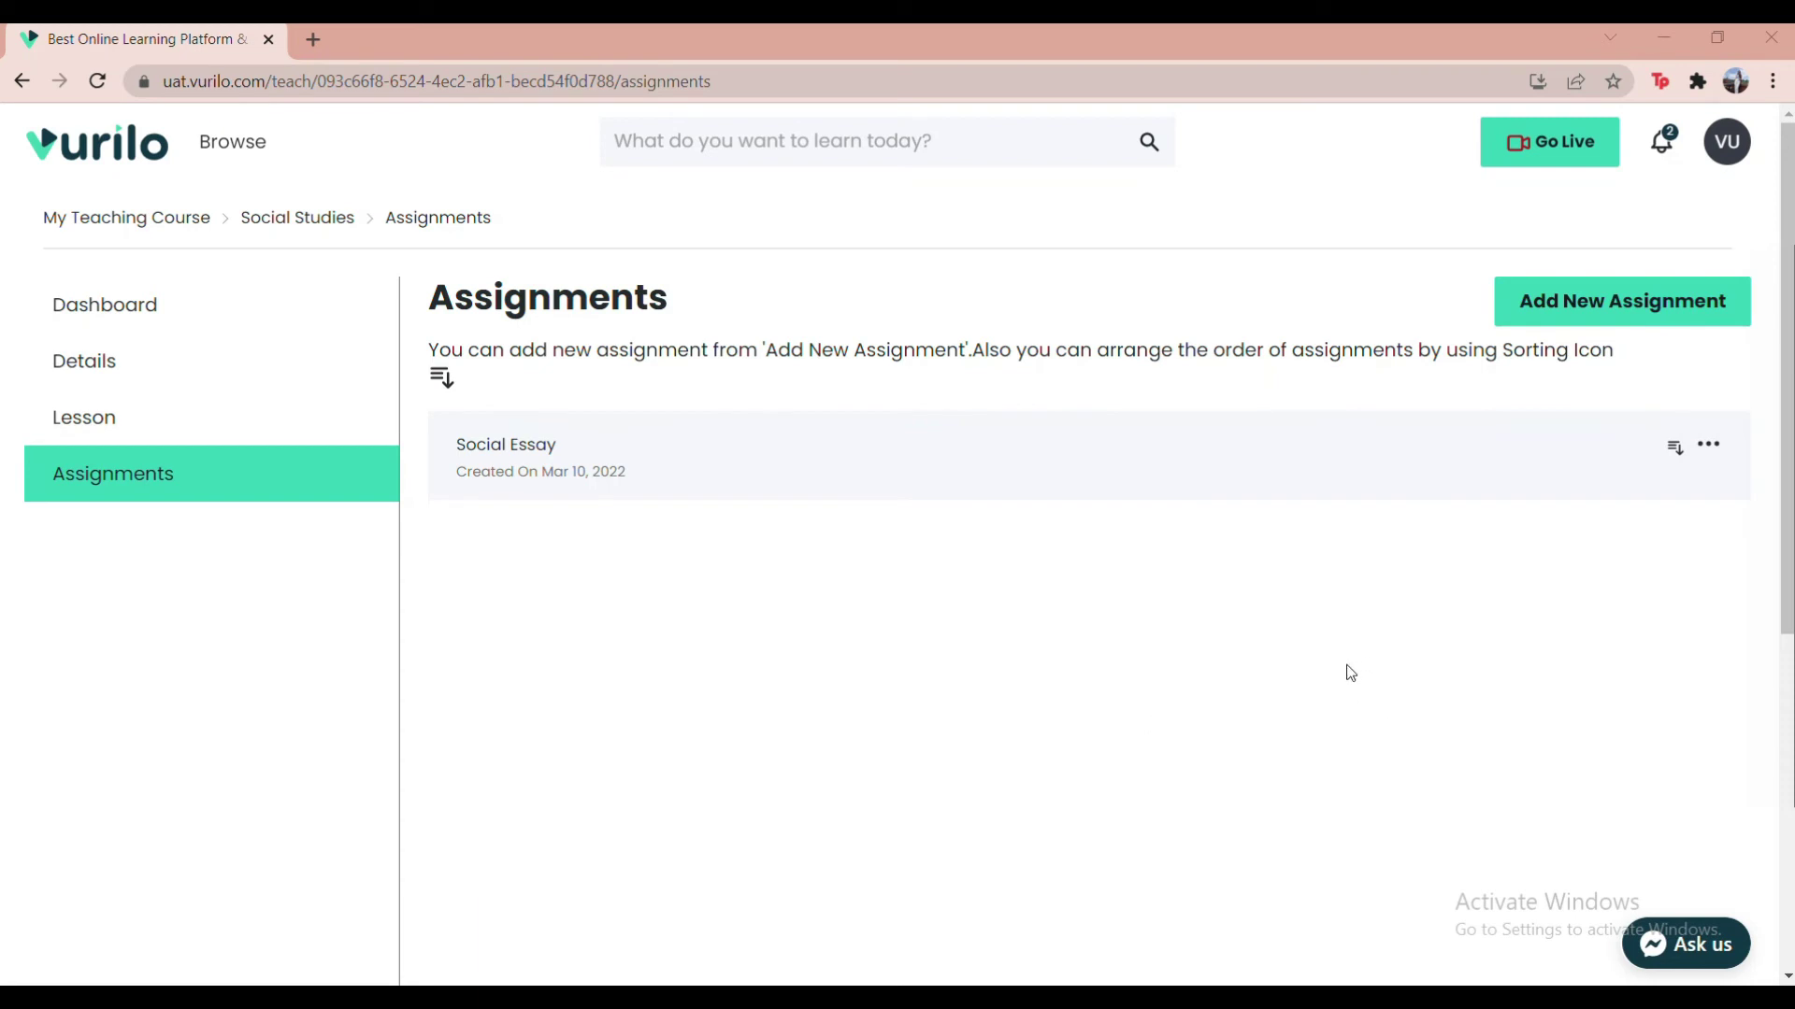
Publish the Social Studies course from its dashboard
click(226, 307)
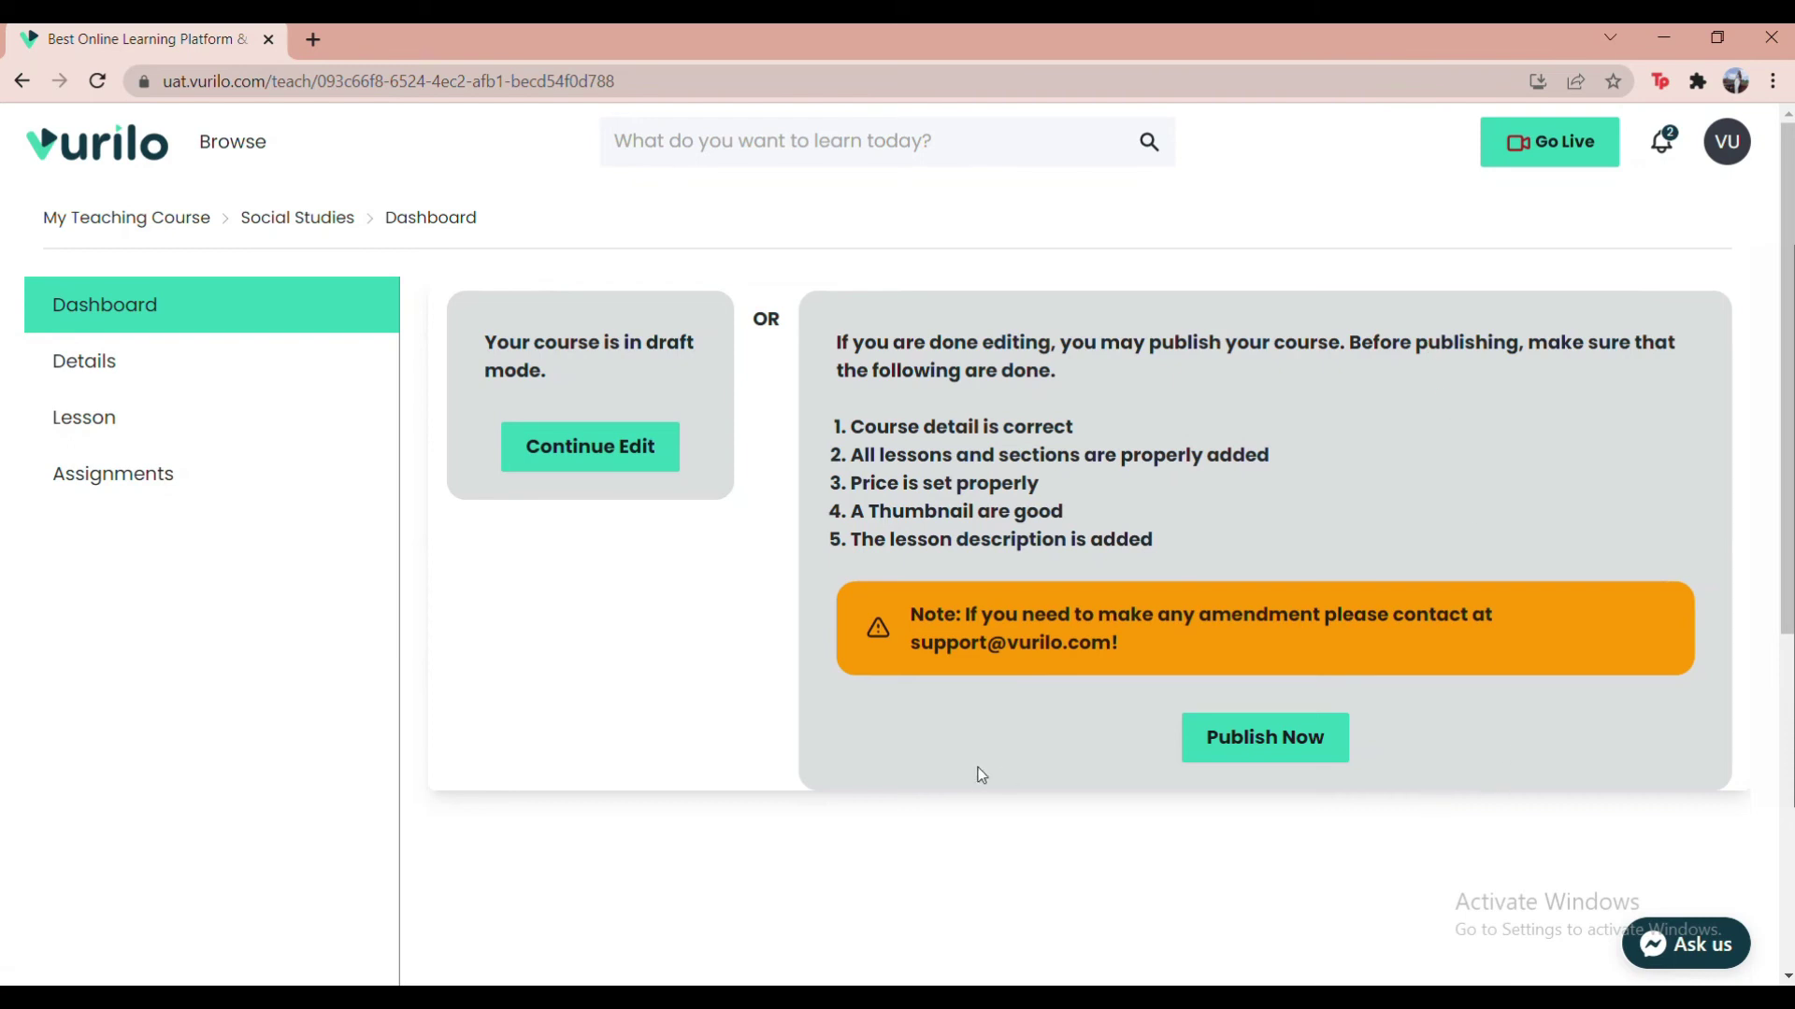
click(1264, 747)
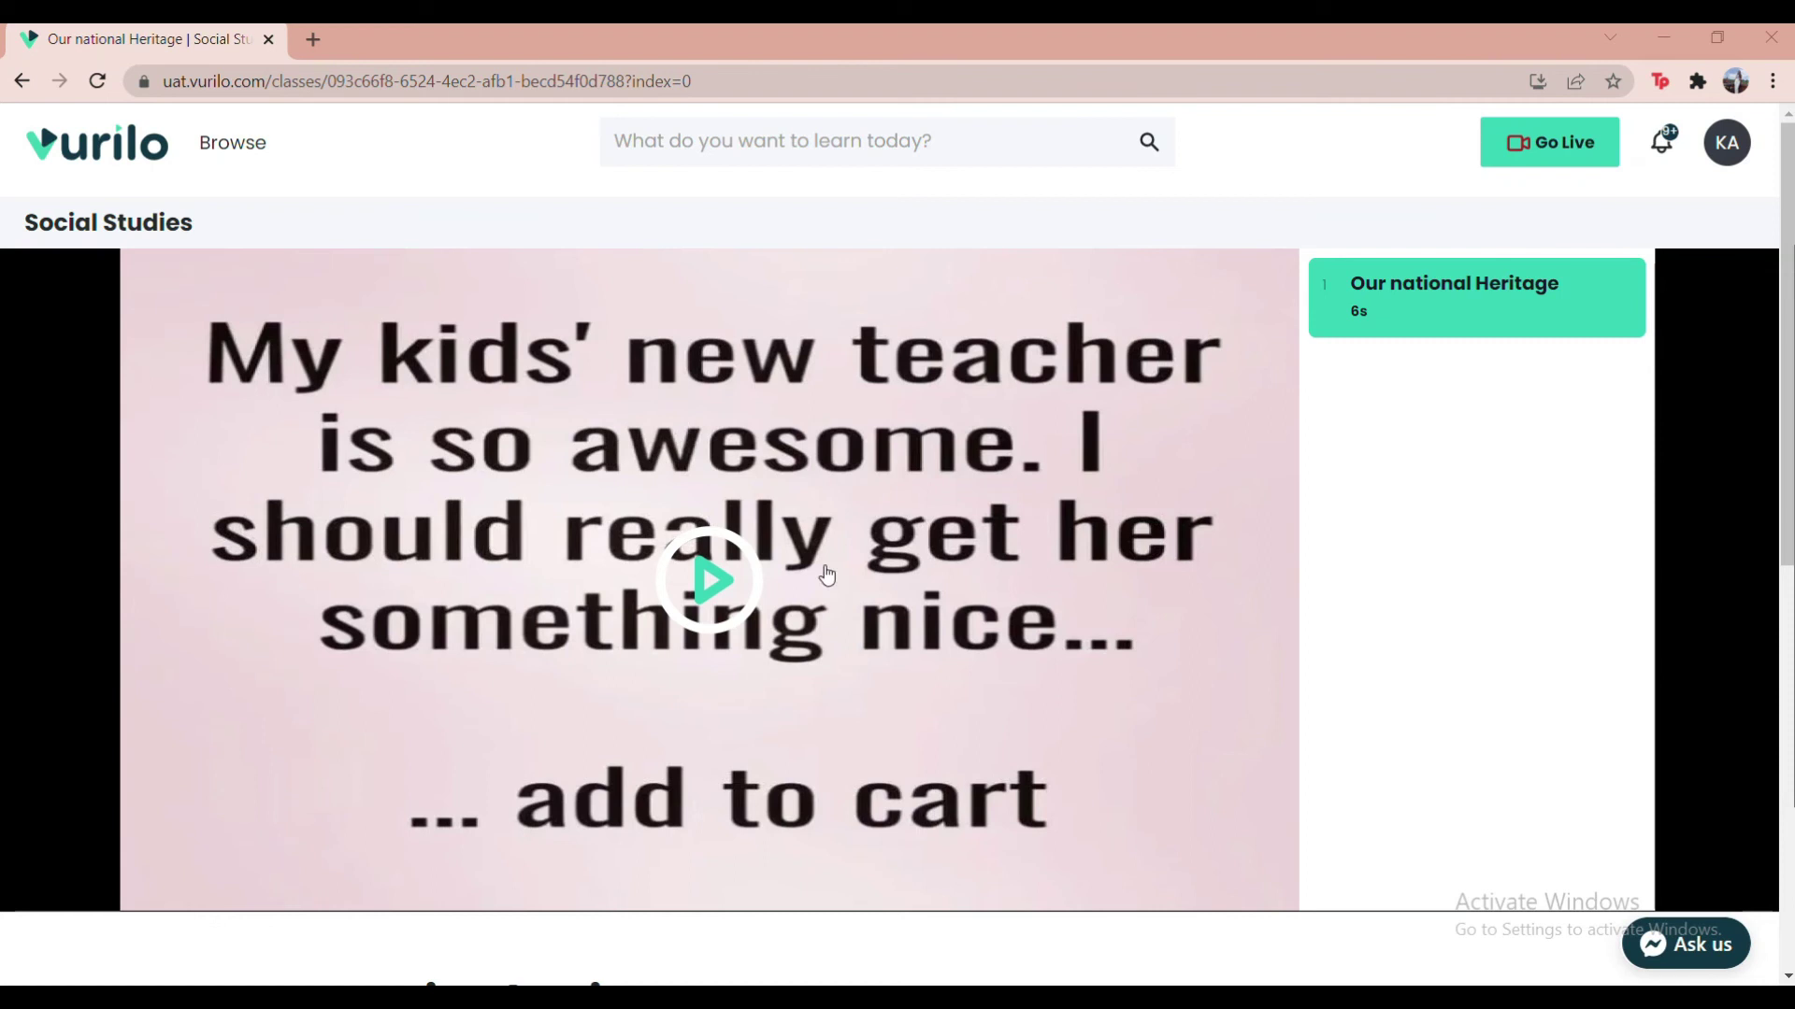
Open the "Social Essay" assignment from the student's lesson page, upload an answer file and submit it
scroll(728, 598, down, 6)
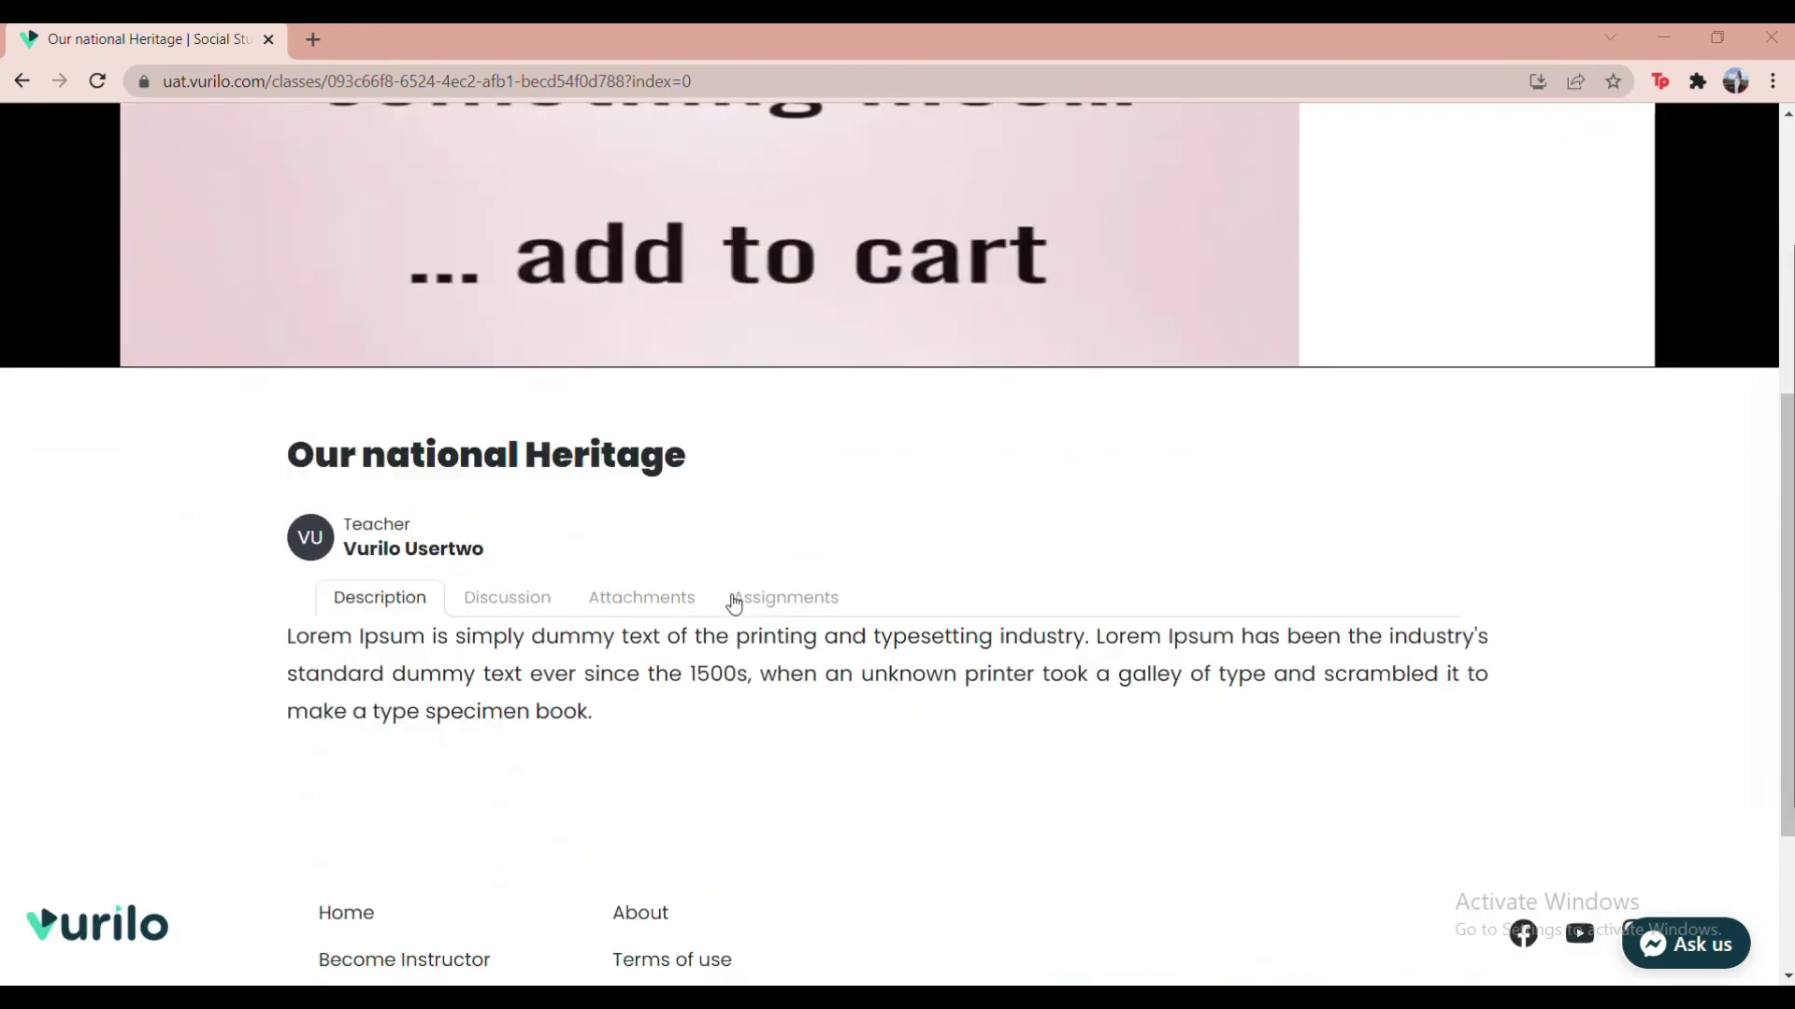
click(761, 561)
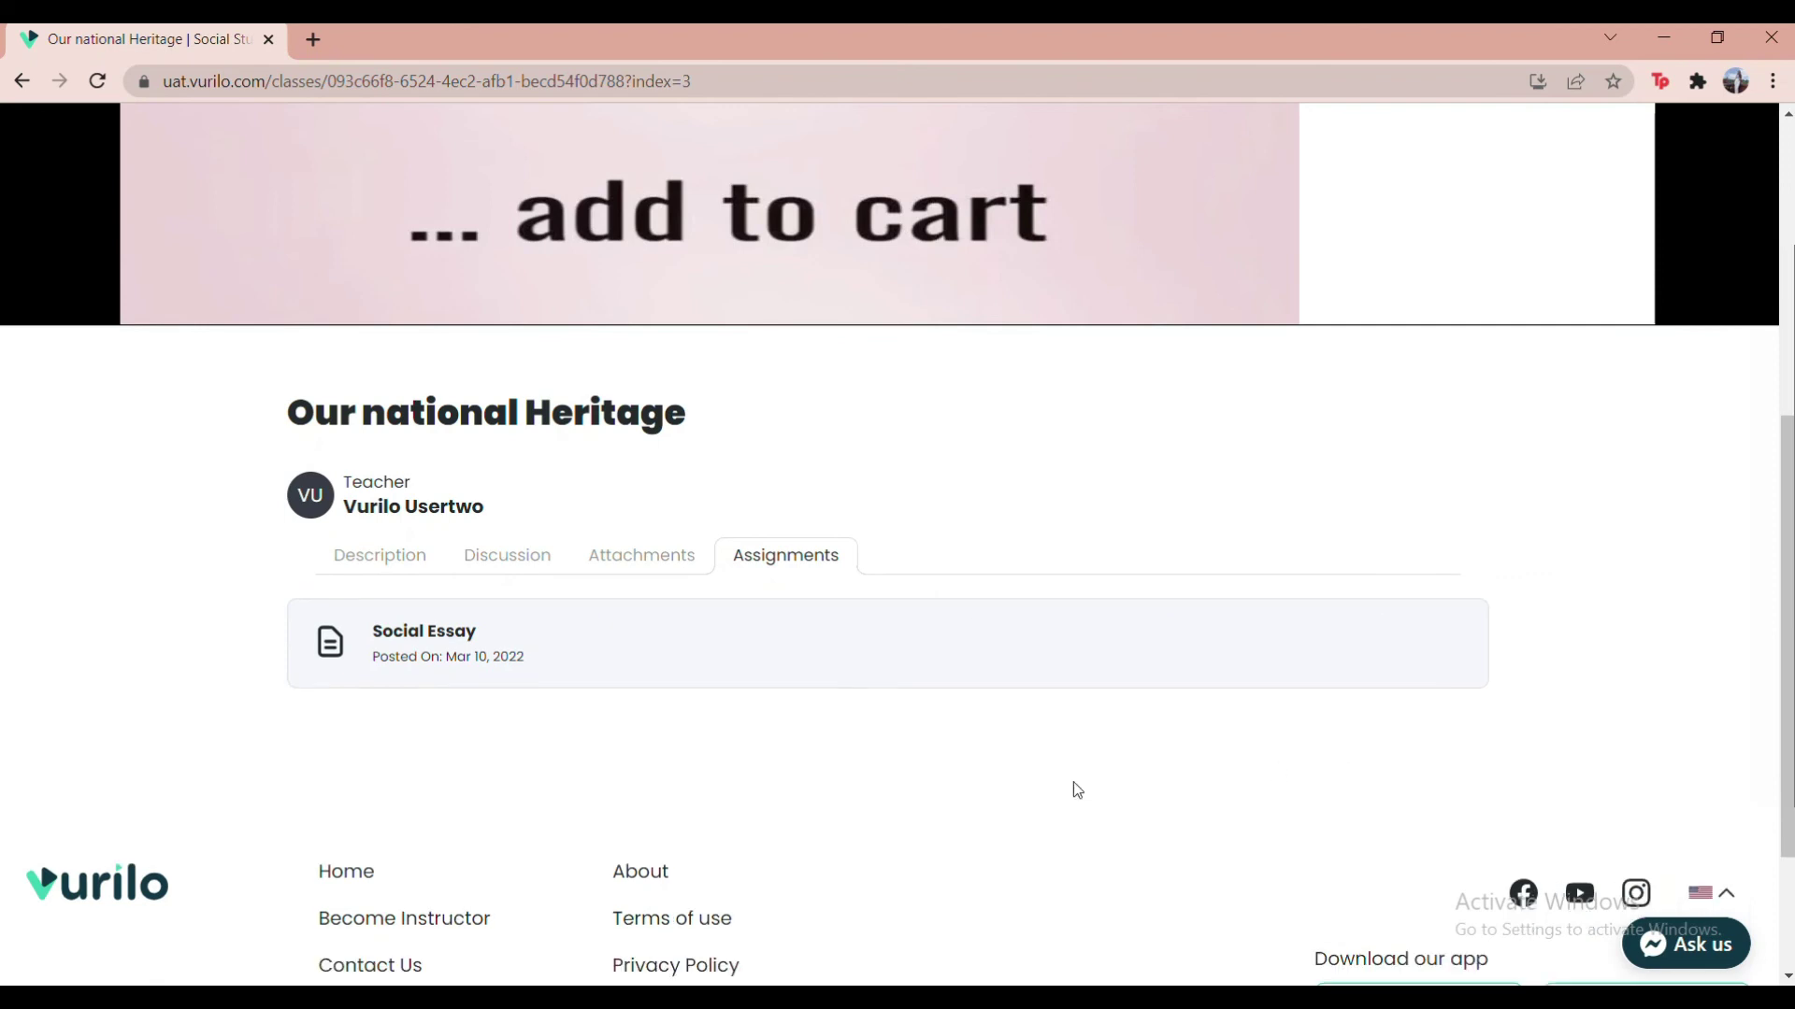
click(418, 633)
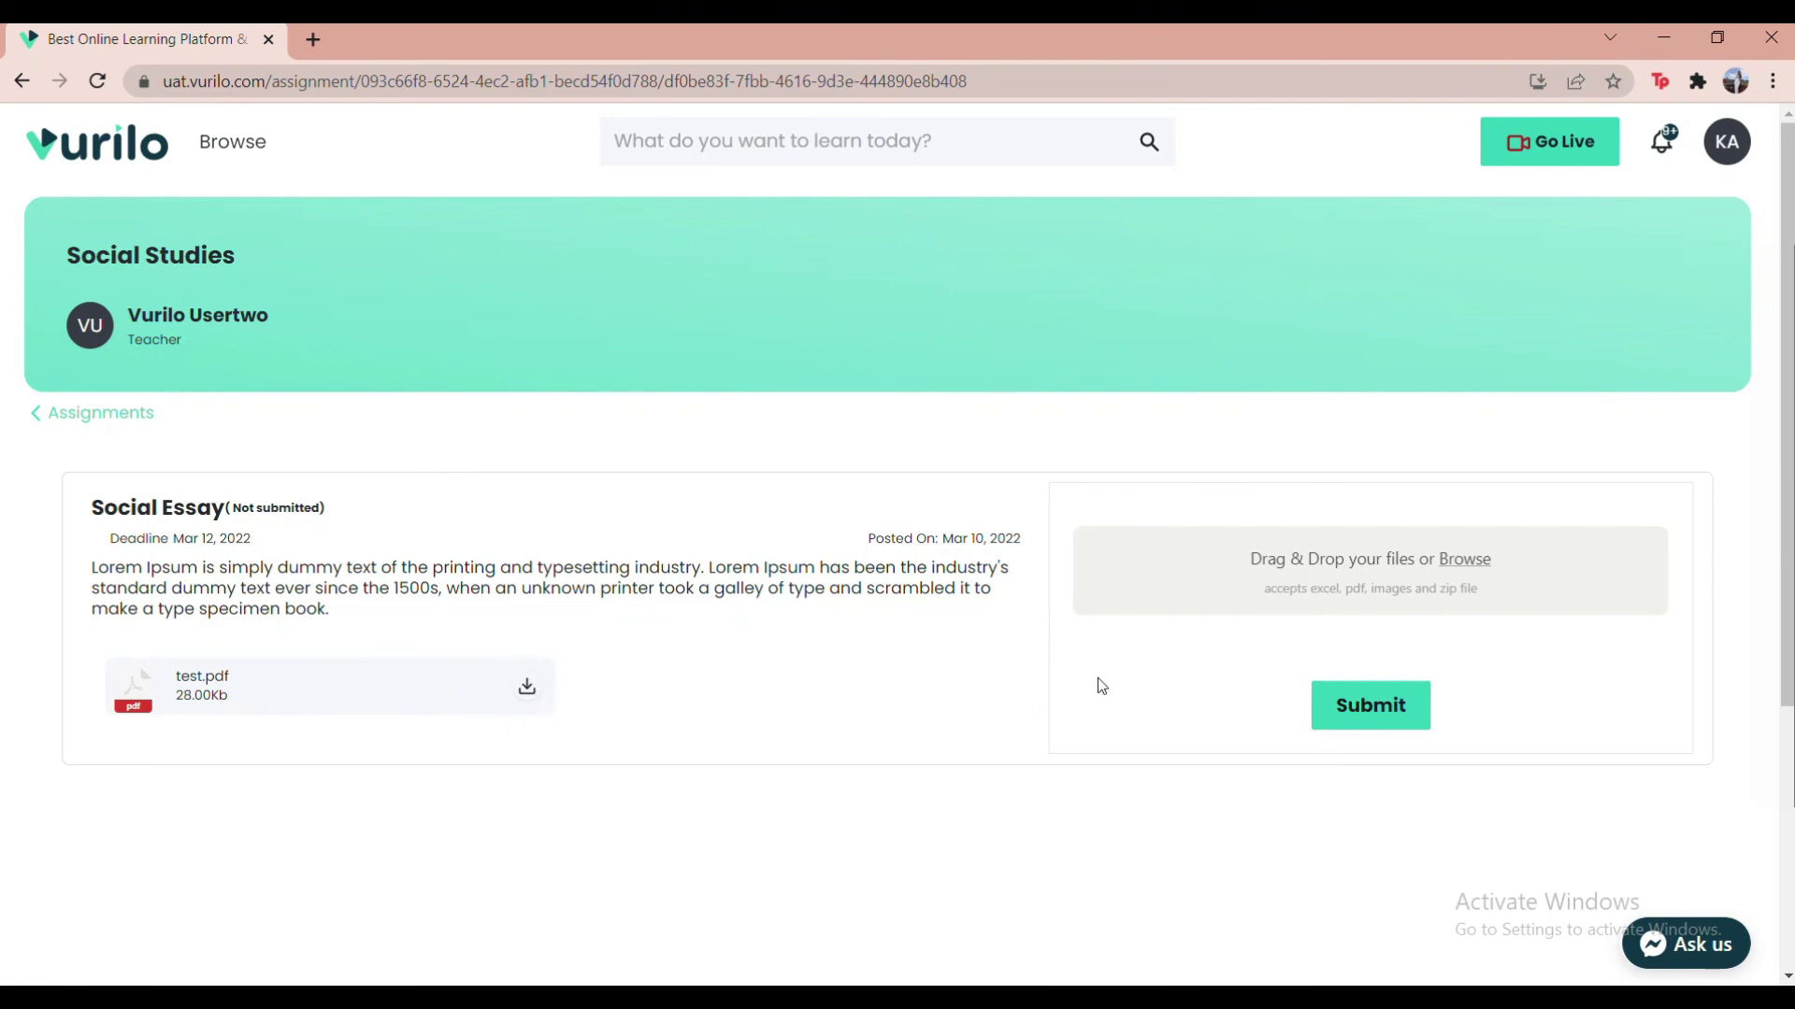
click(1461, 559)
click(271, 211)
click(720, 546)
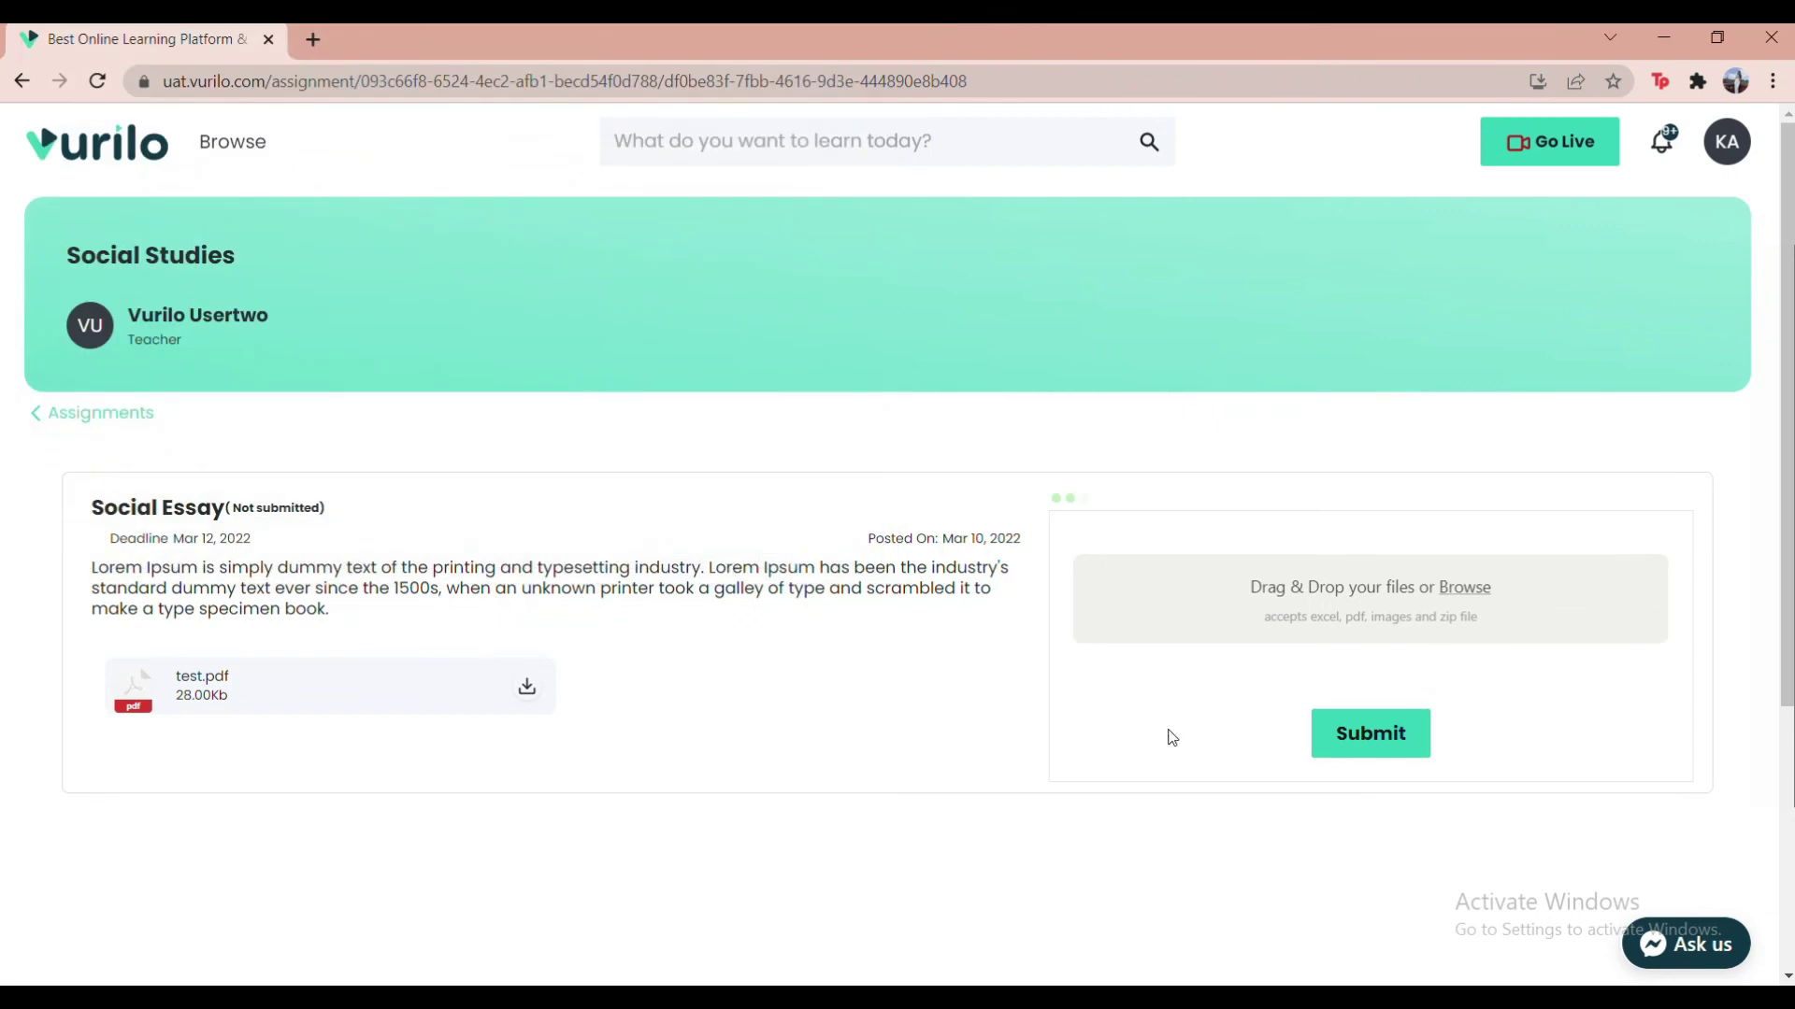
click(1346, 777)
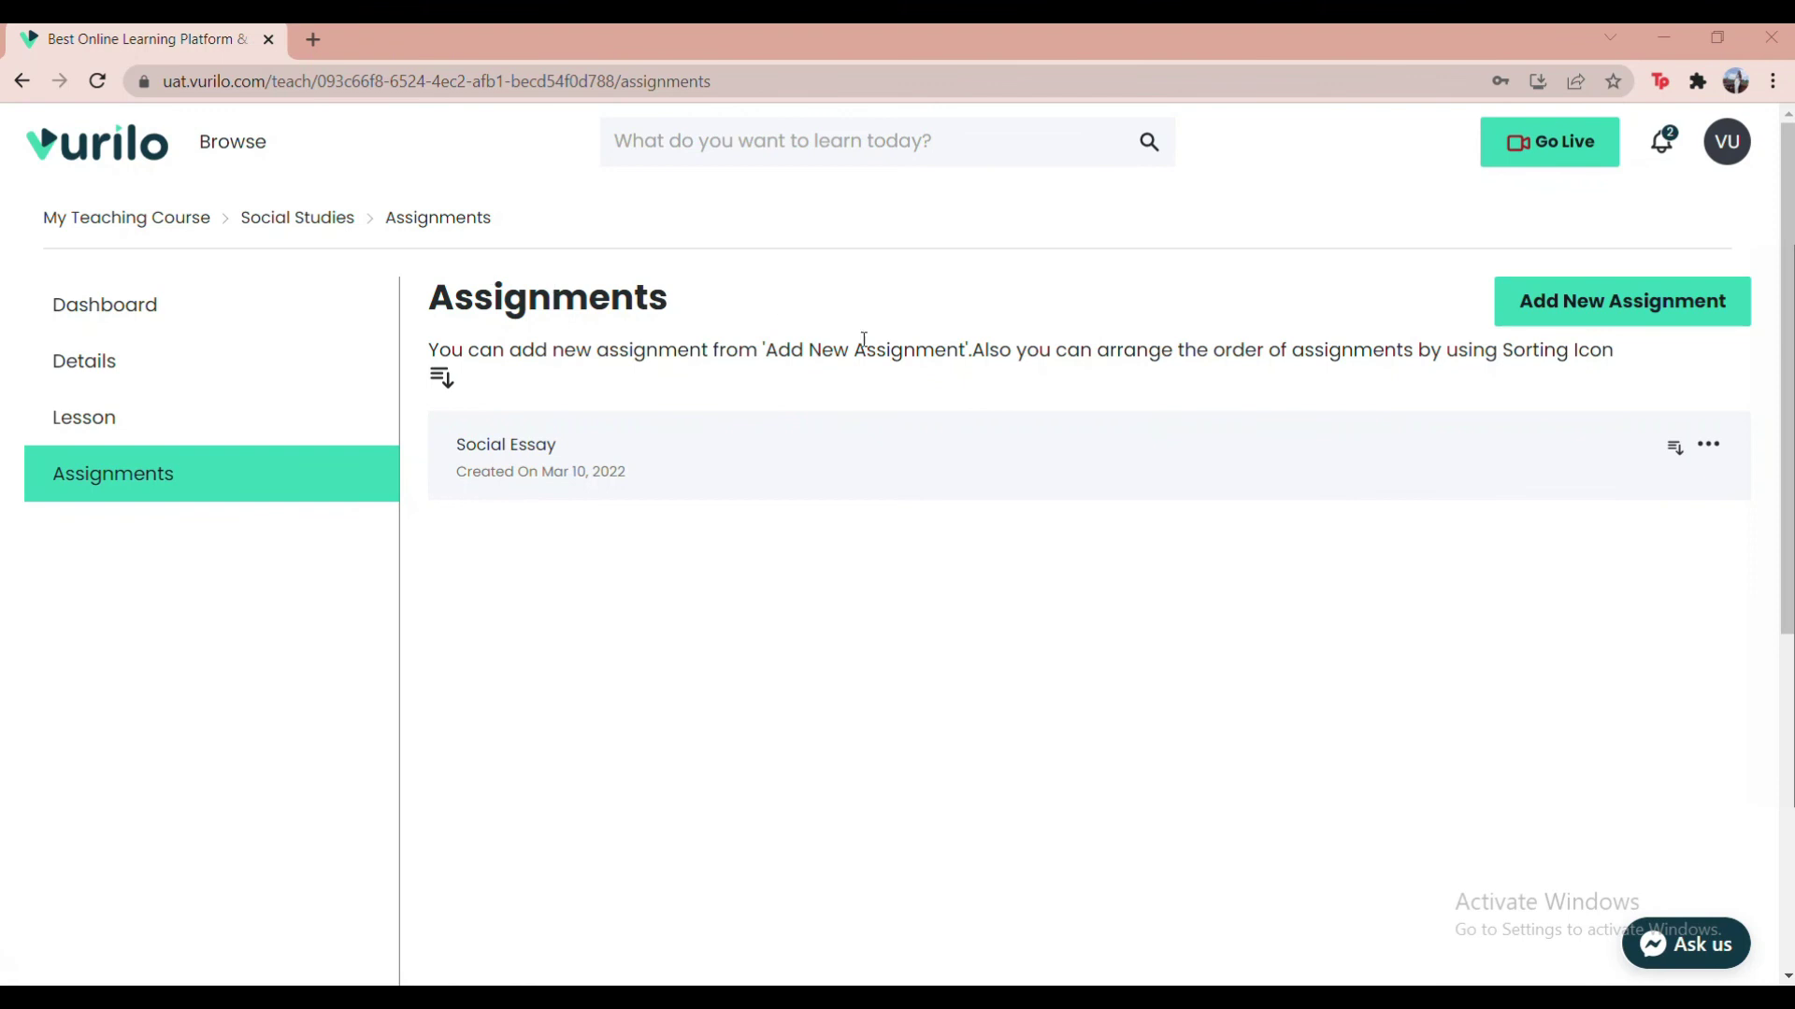
Open the "Social Essay" assignment from the course's assignments and display the submission still awaiting review
click(552, 452)
scroll(476, 518, down, 2)
scroll(477, 518, down, 2)
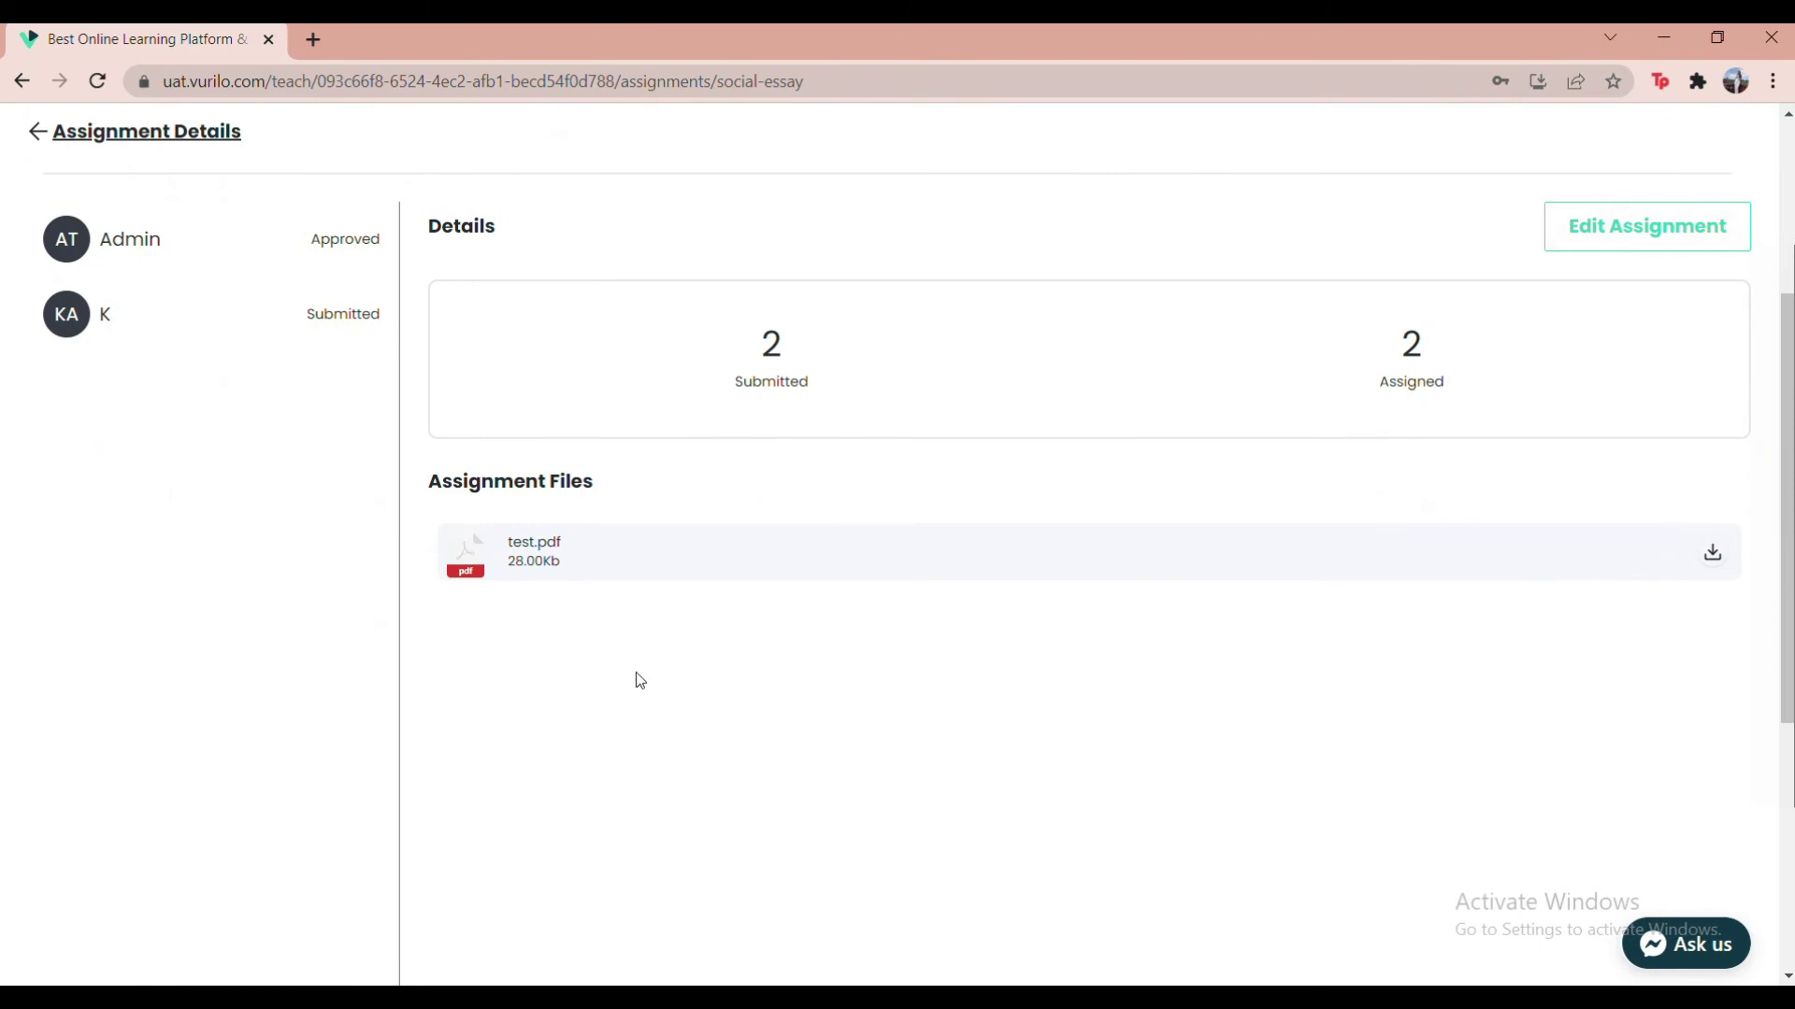
scroll(635, 671, up, 2)
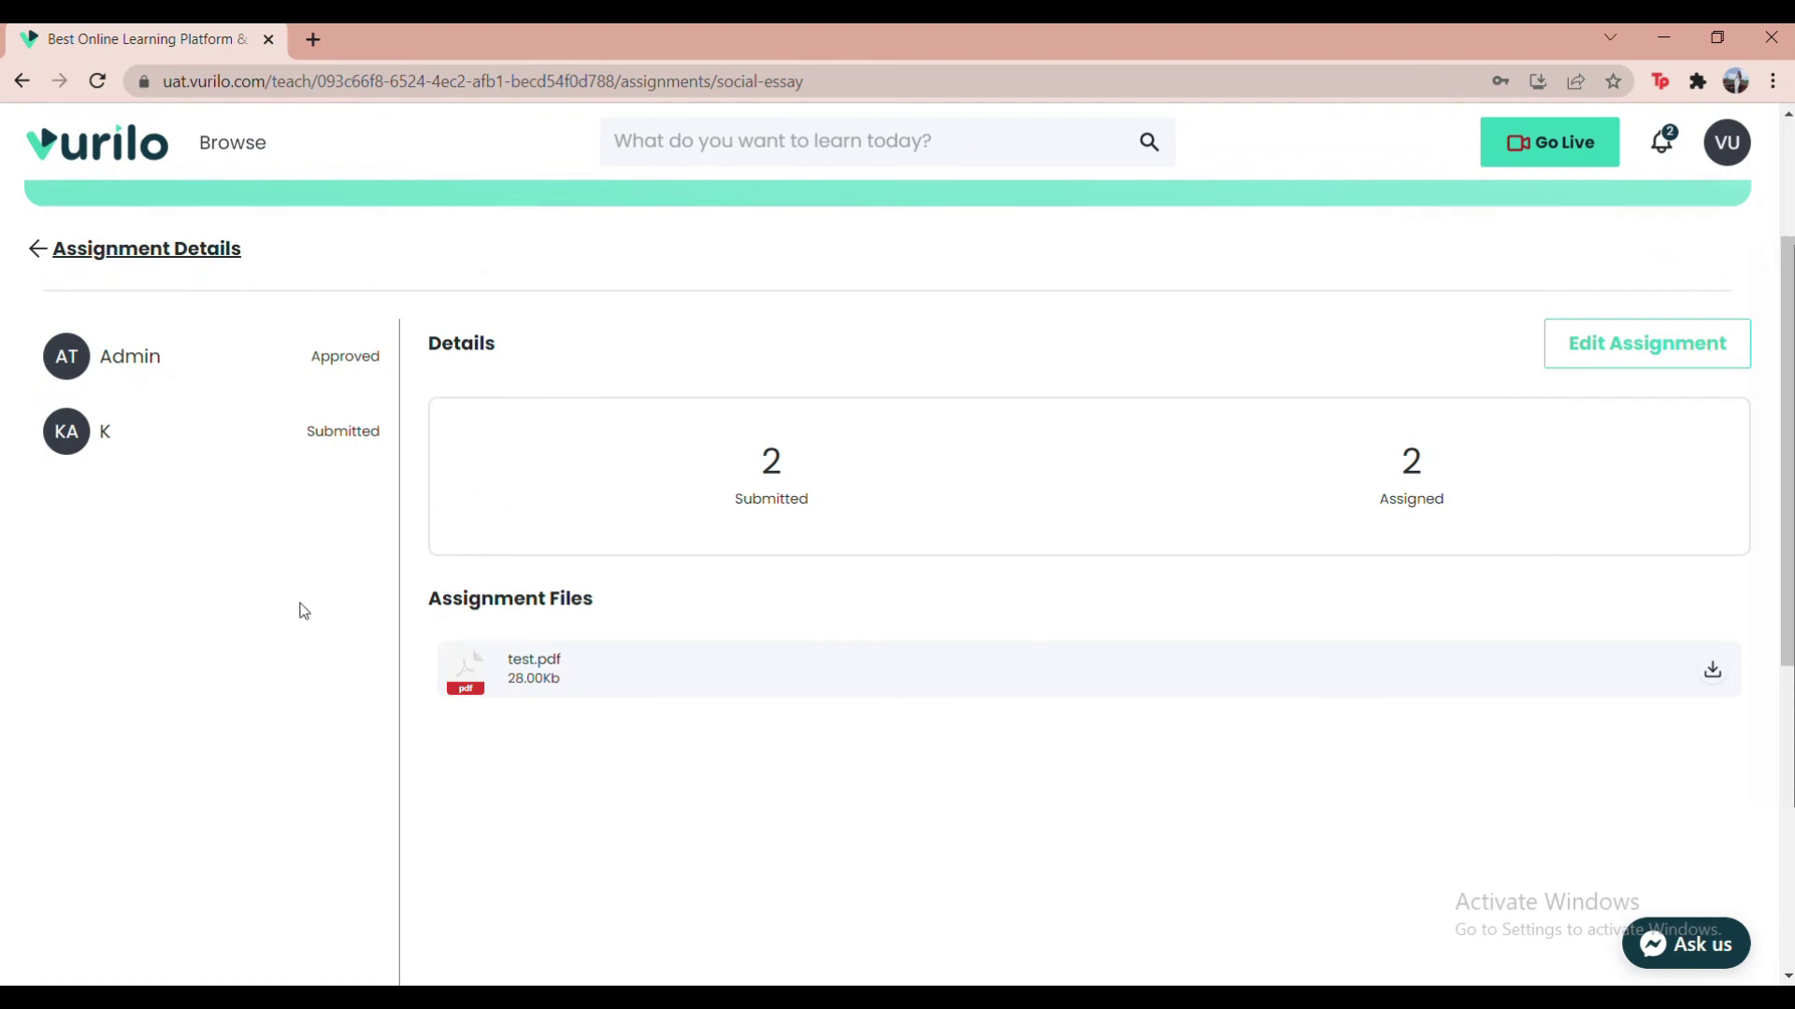
click(133, 435)
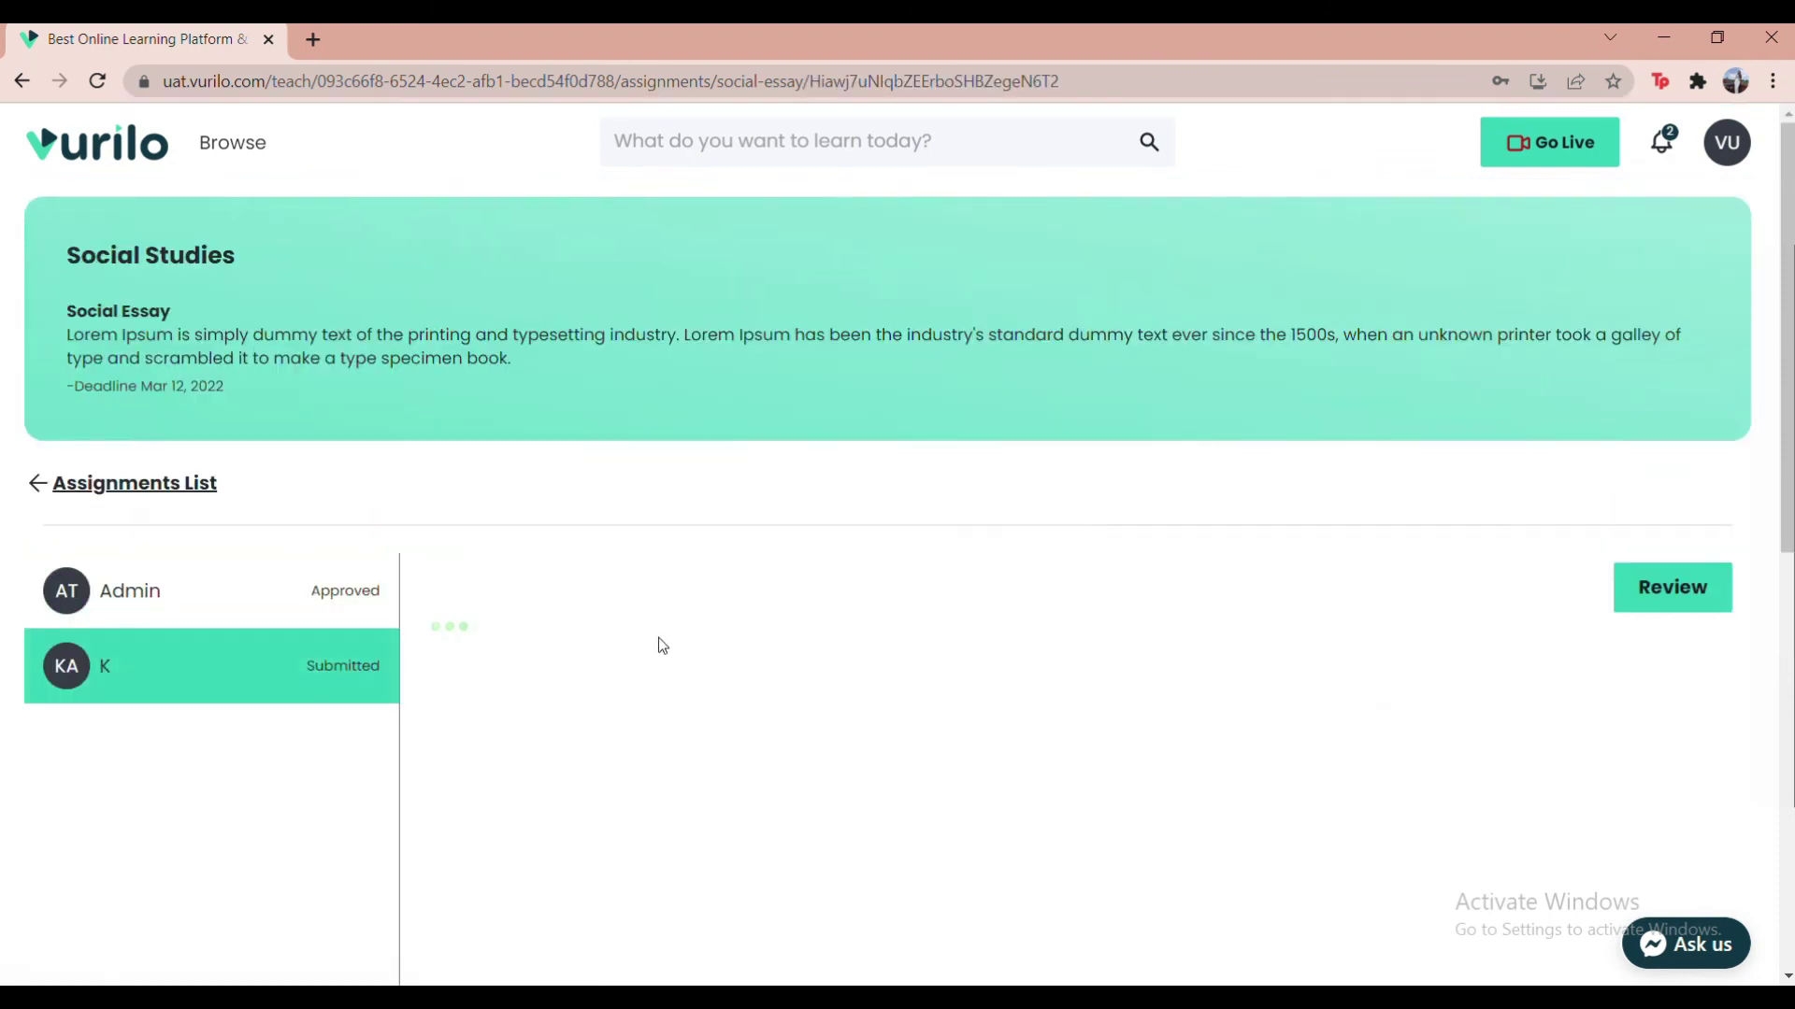
scroll(784, 613, down, 3)
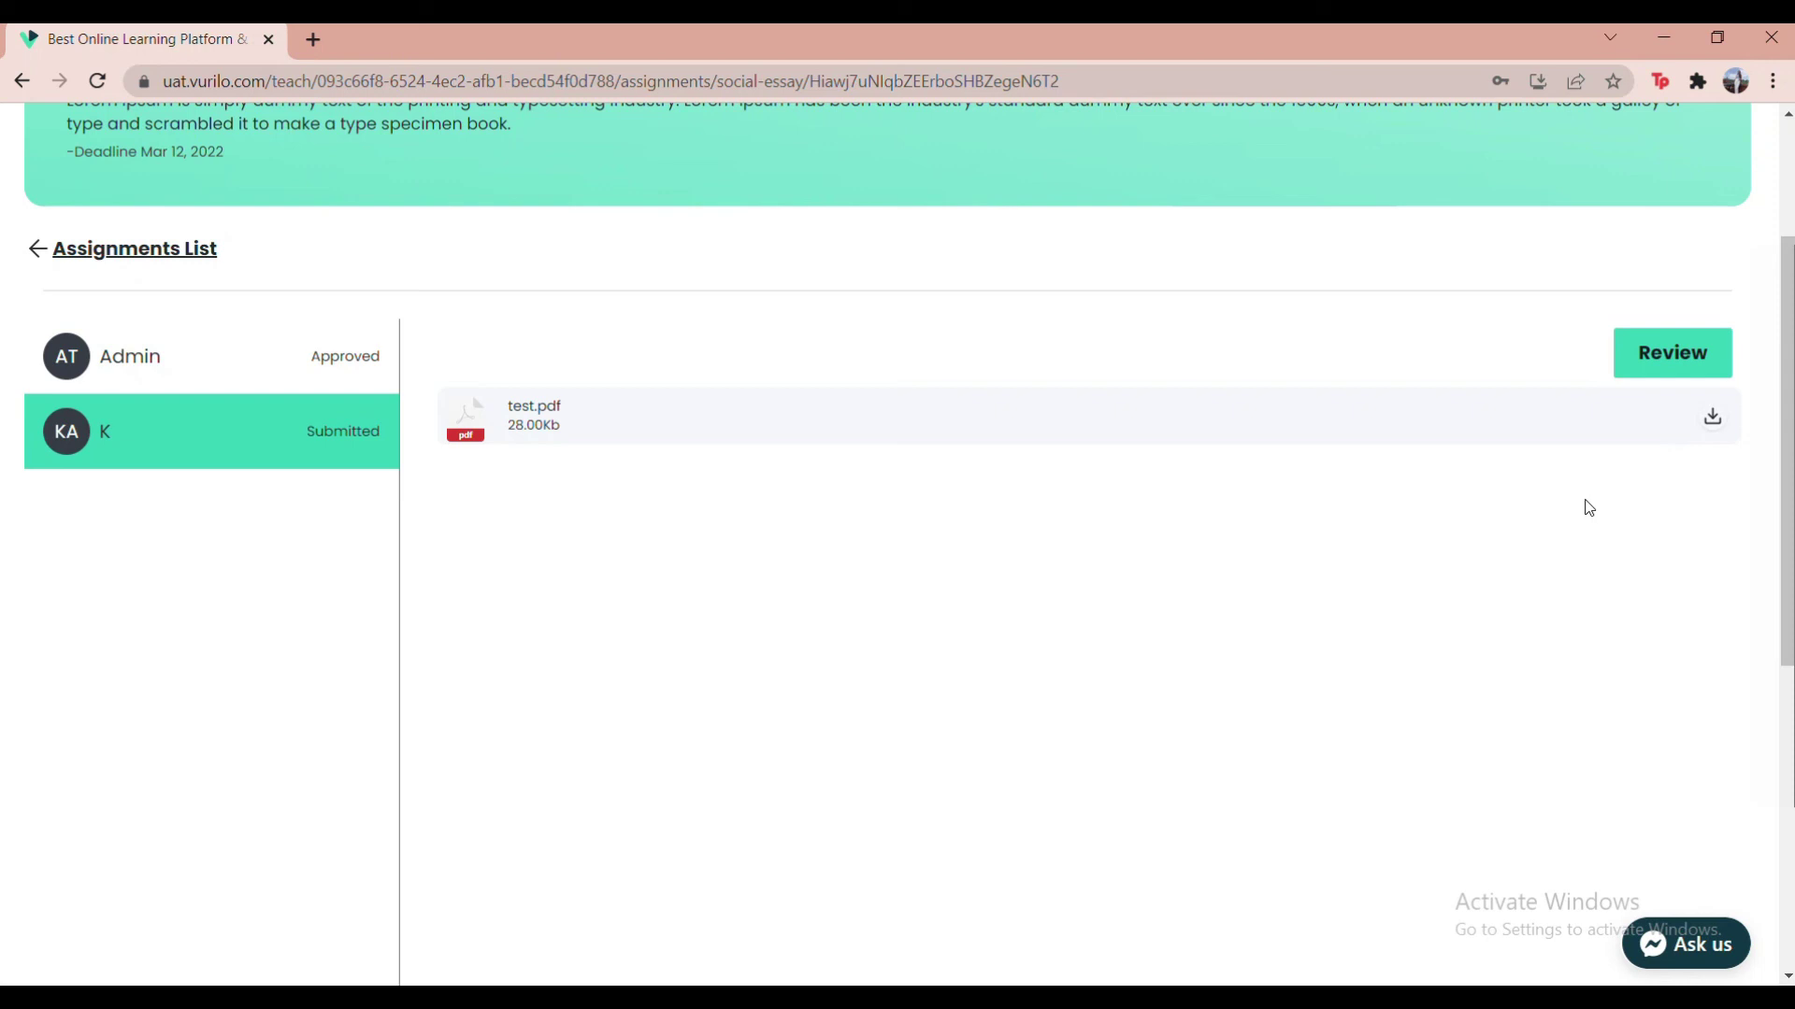
Review the student's submission with 50 out of 100 marks and the remark "Good job", and add the review
click(1668, 376)
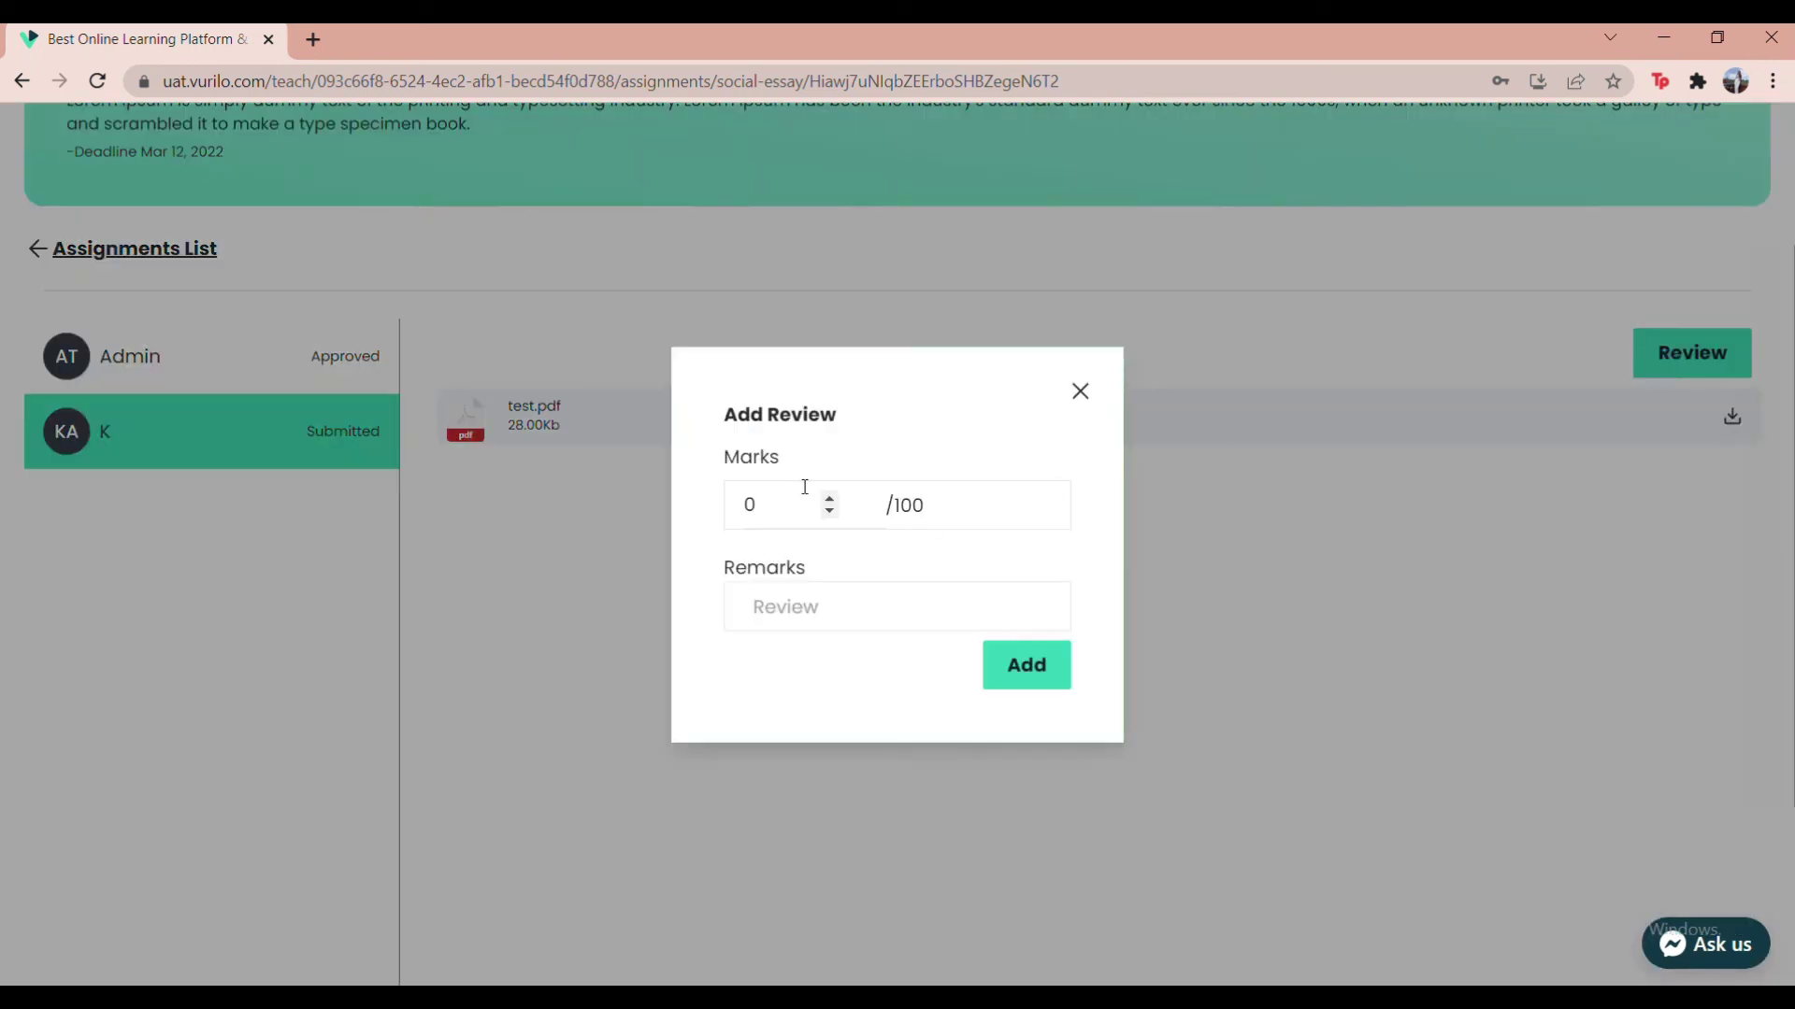
drag(766, 501, 720, 502)
text(50)
click(778, 613)
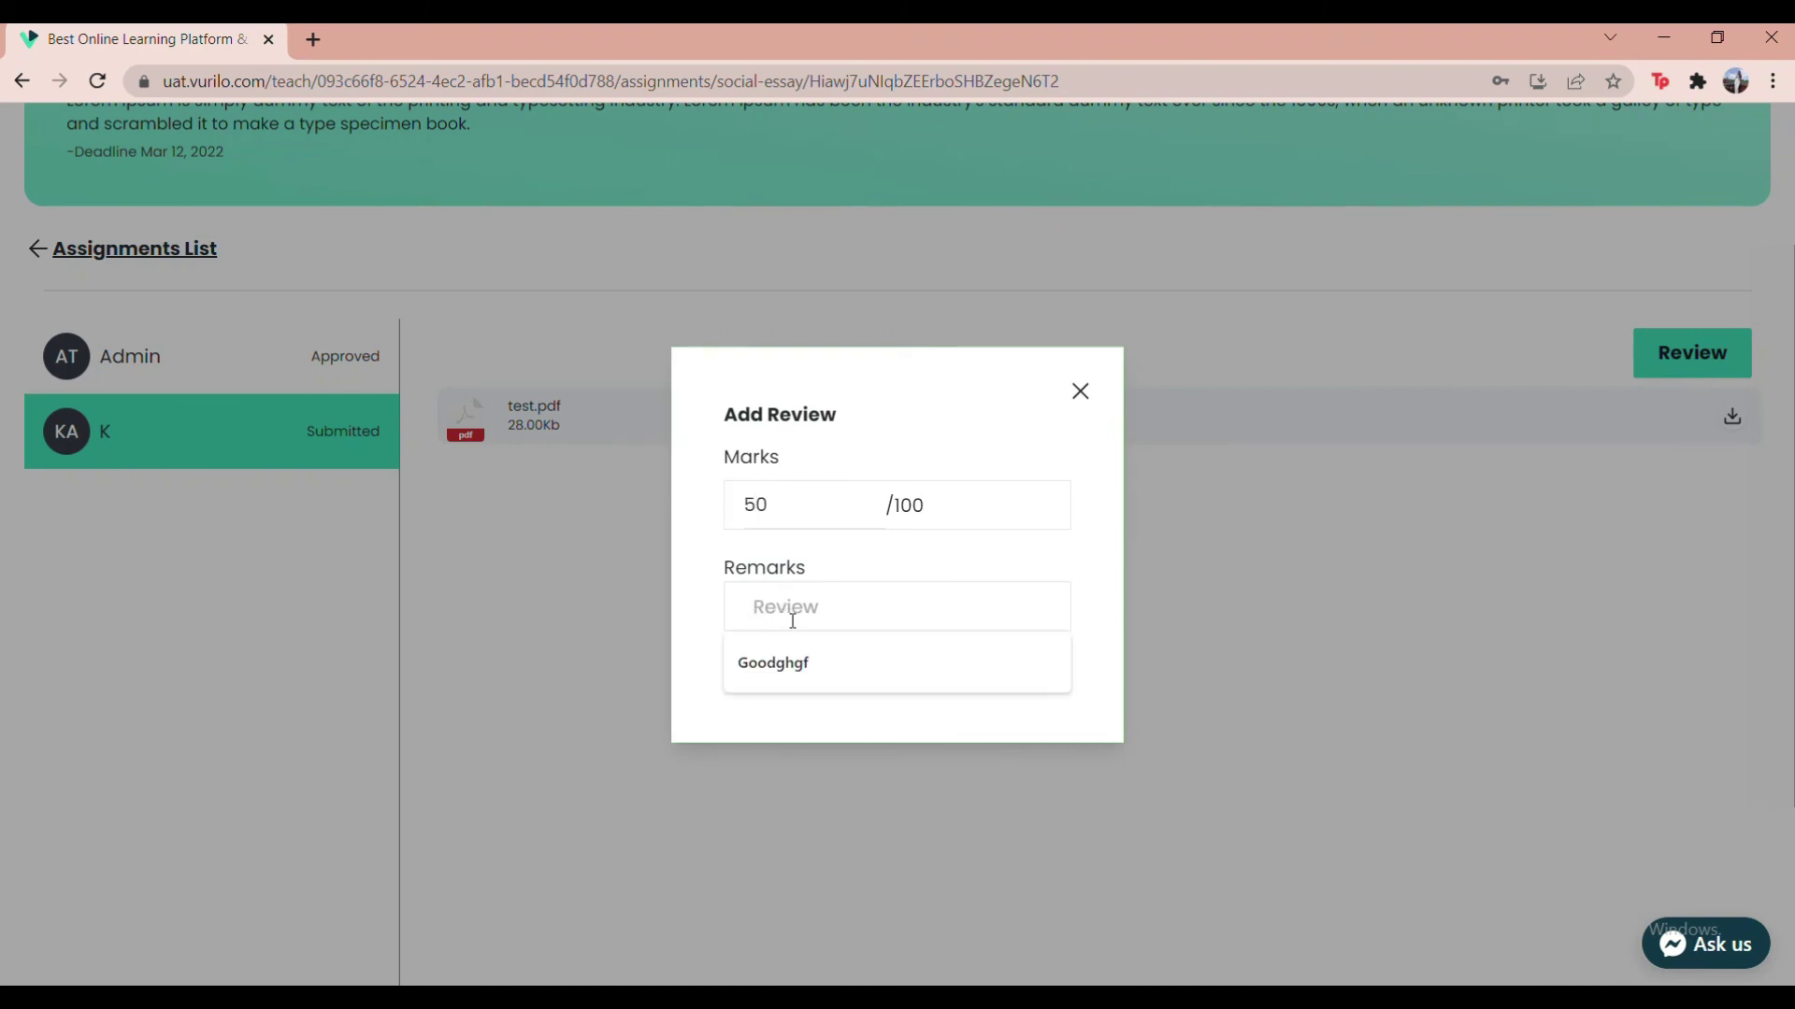
text(Good )
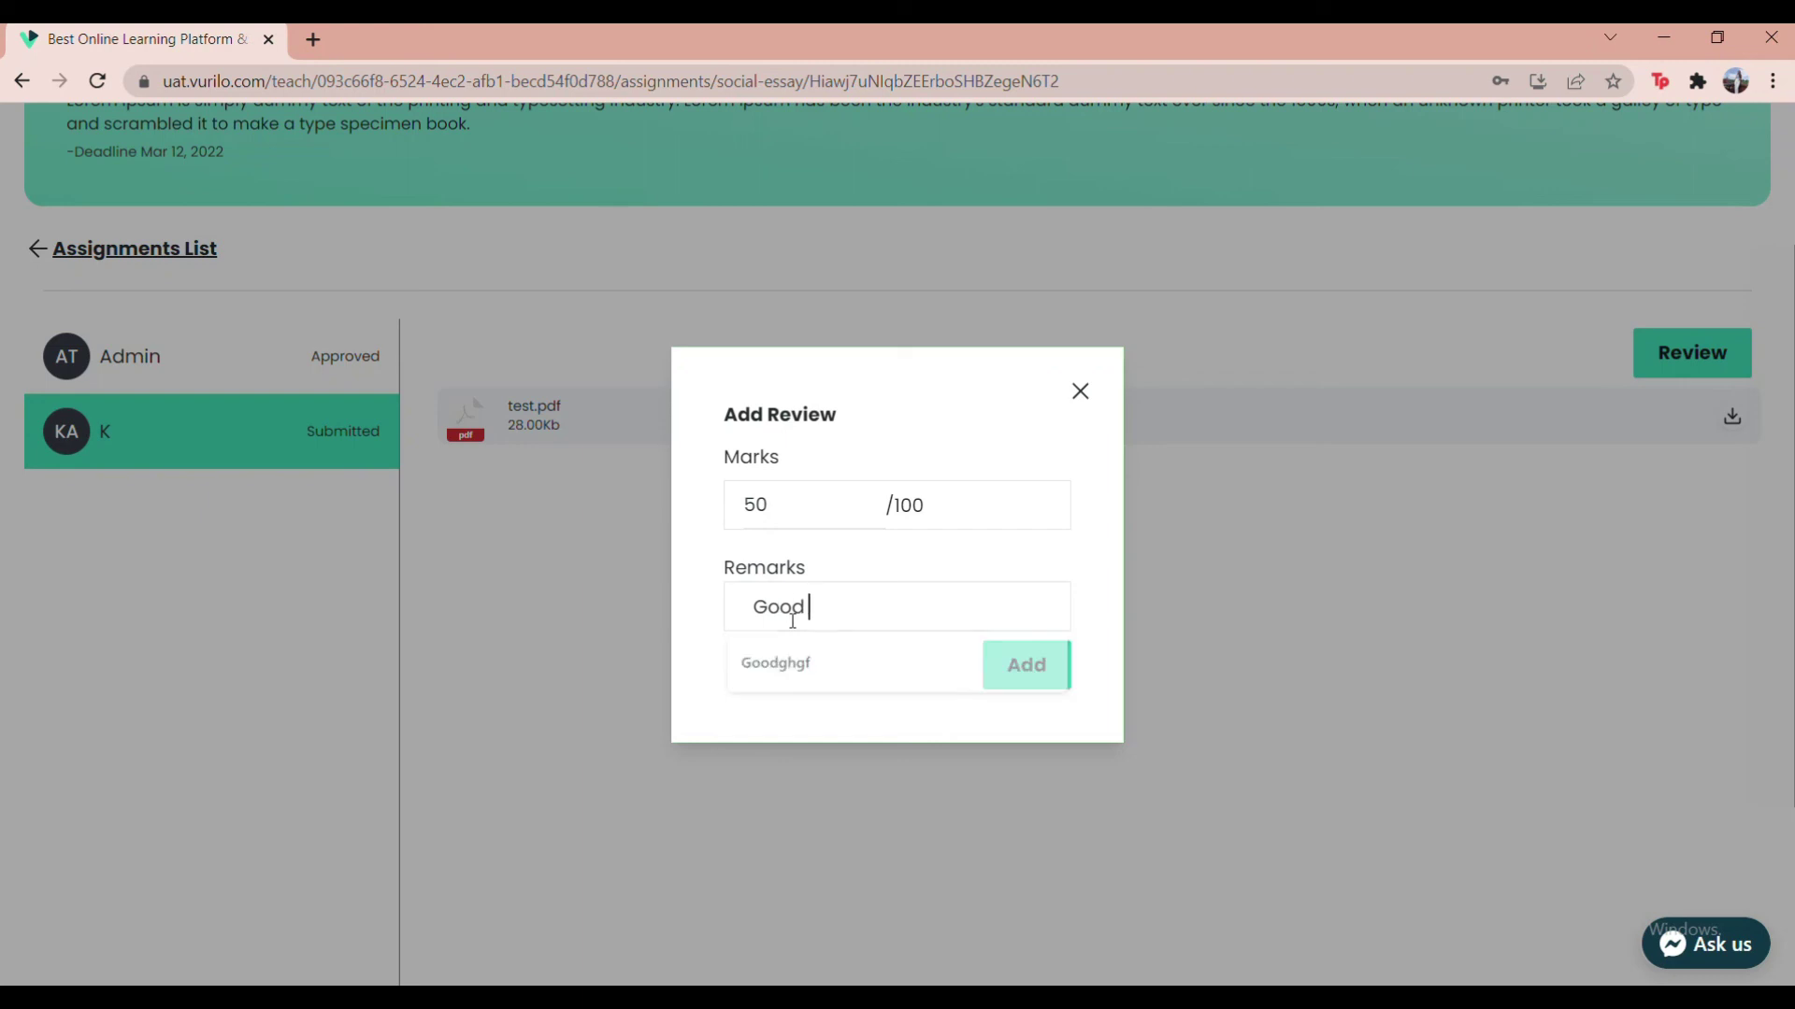
text(job)
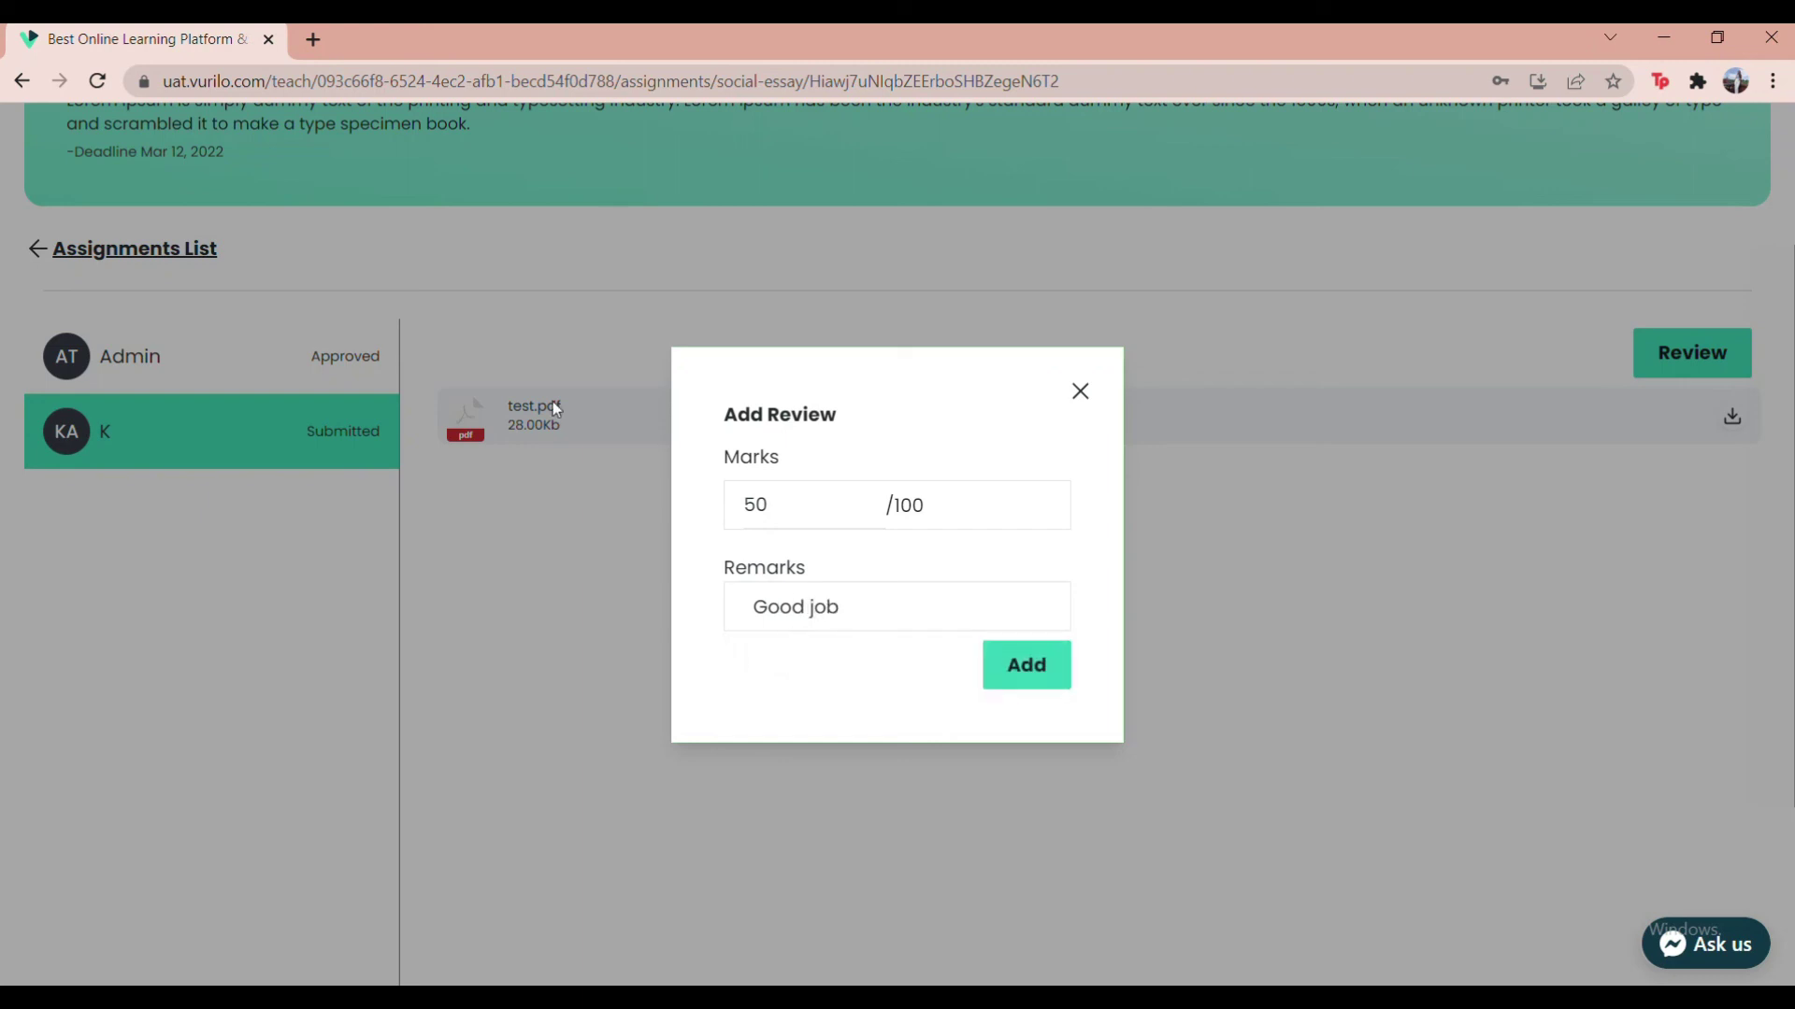
click(1019, 666)
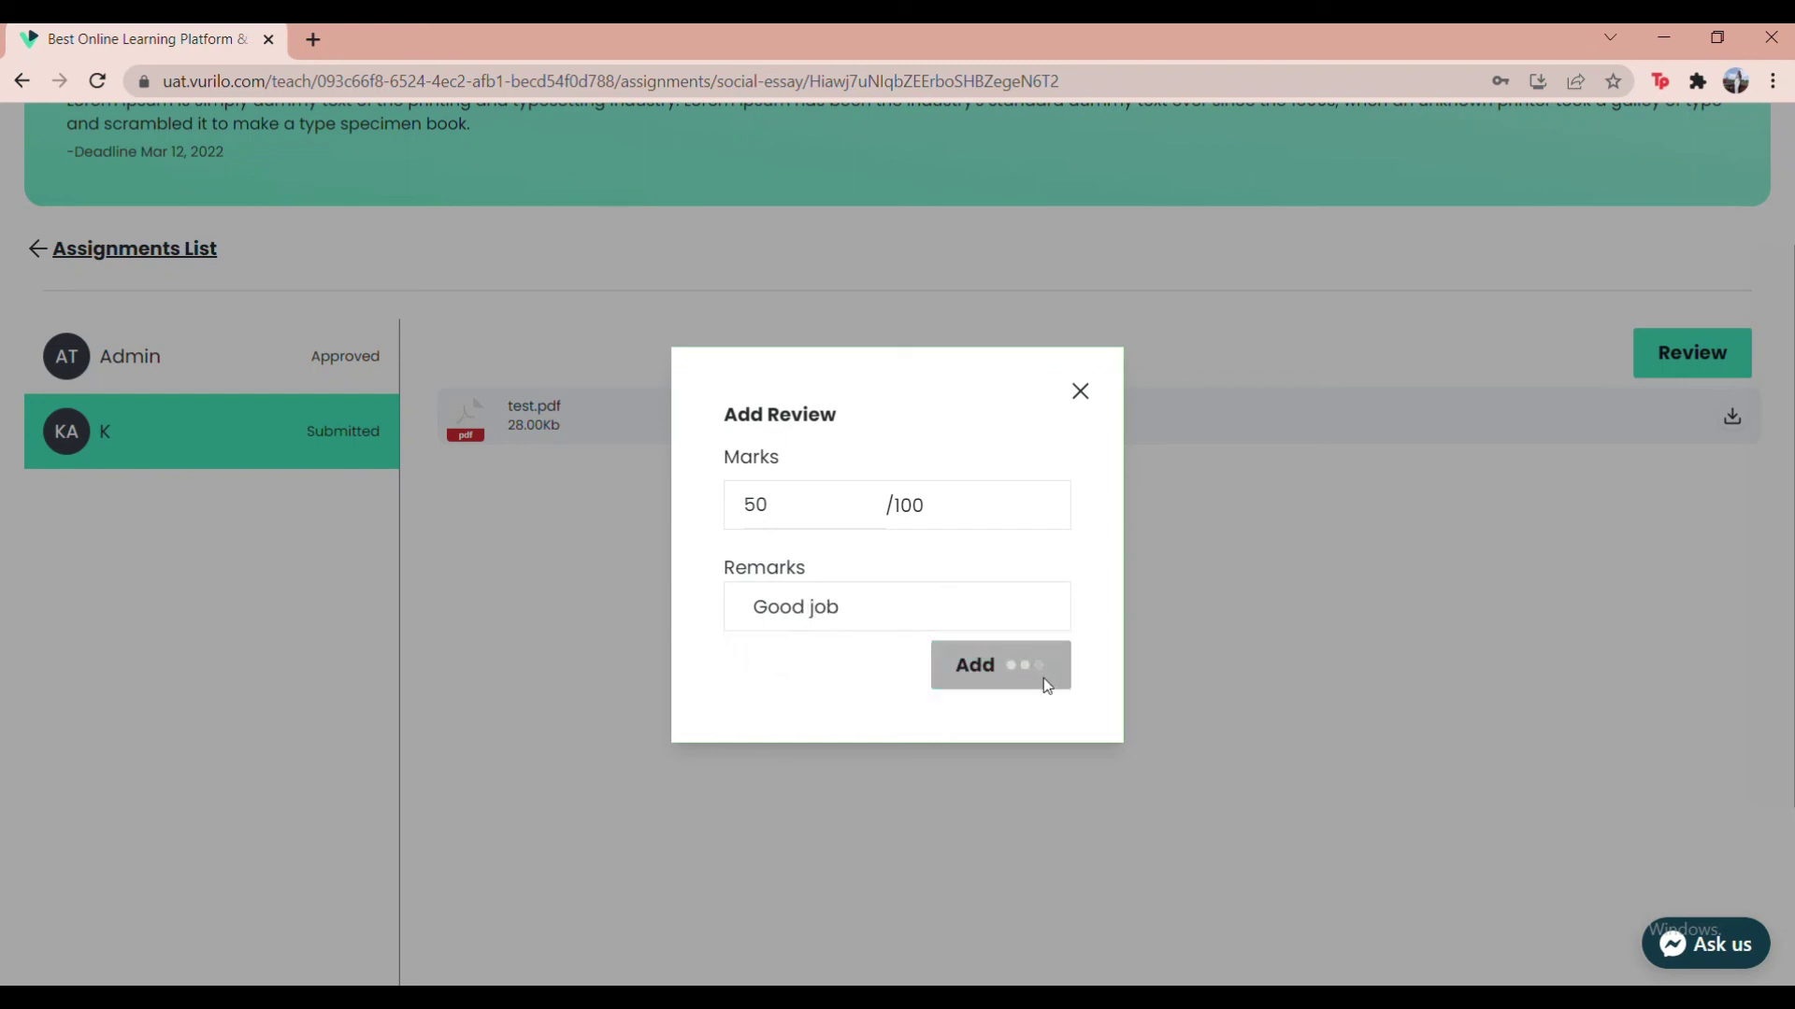